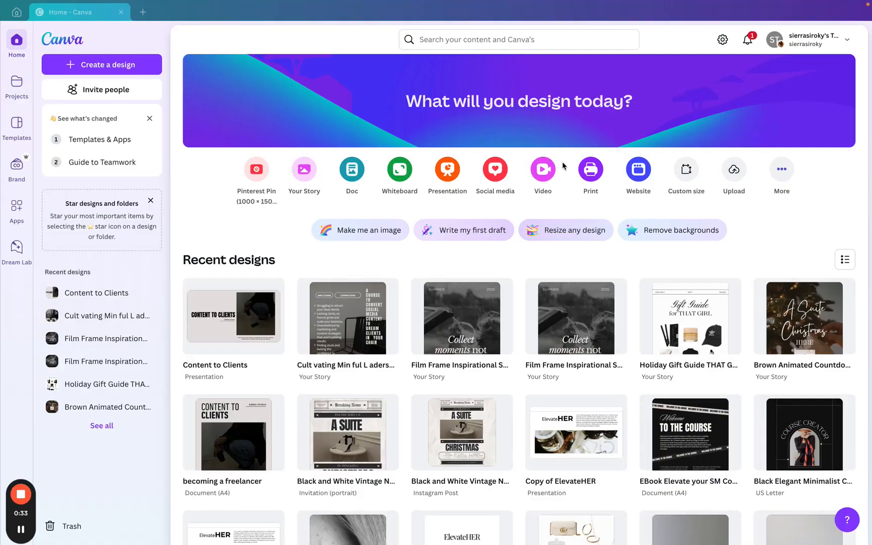
- Create a new Instagram Reel design from the social media design options
click(495, 173)
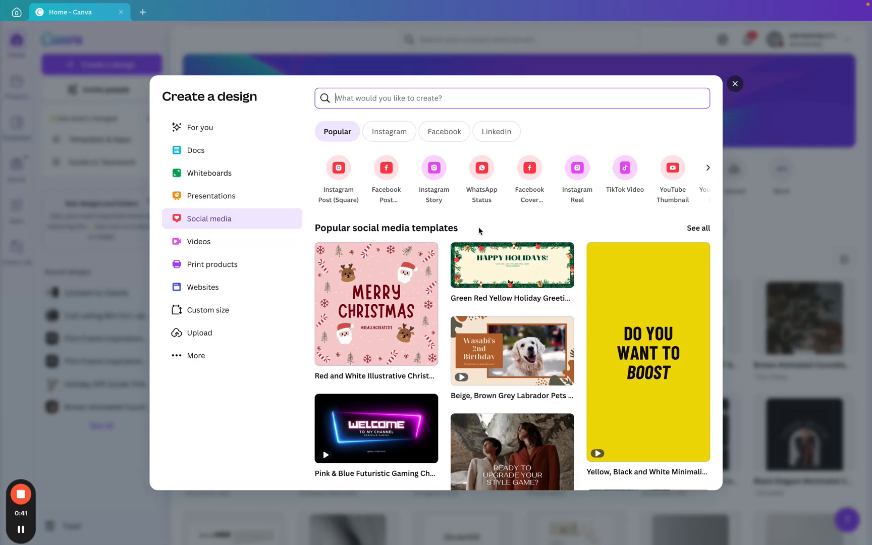
scroll(479, 231, down, 10)
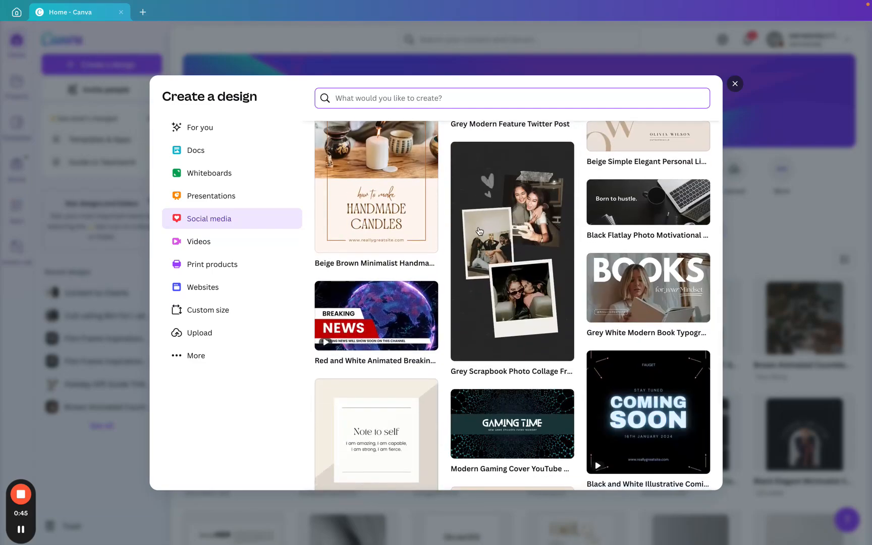
scroll(478, 231, down, 1)
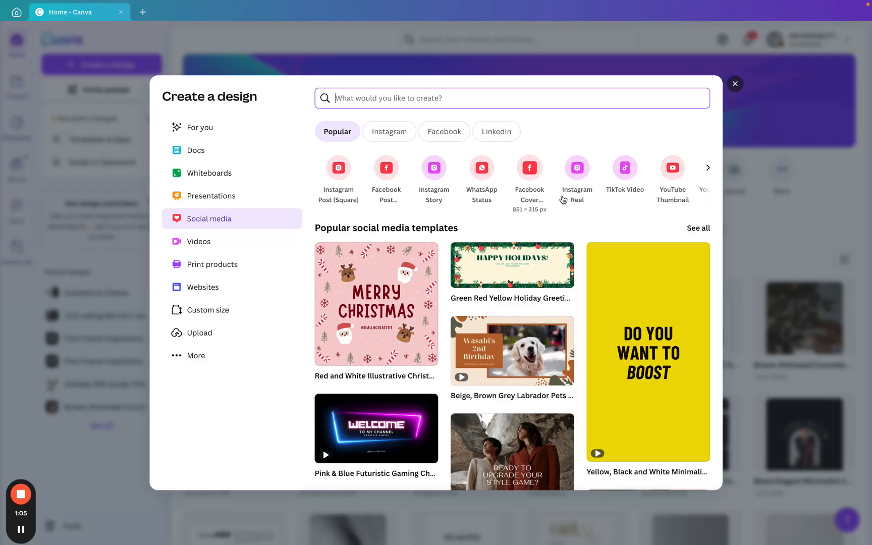
click(587, 192)
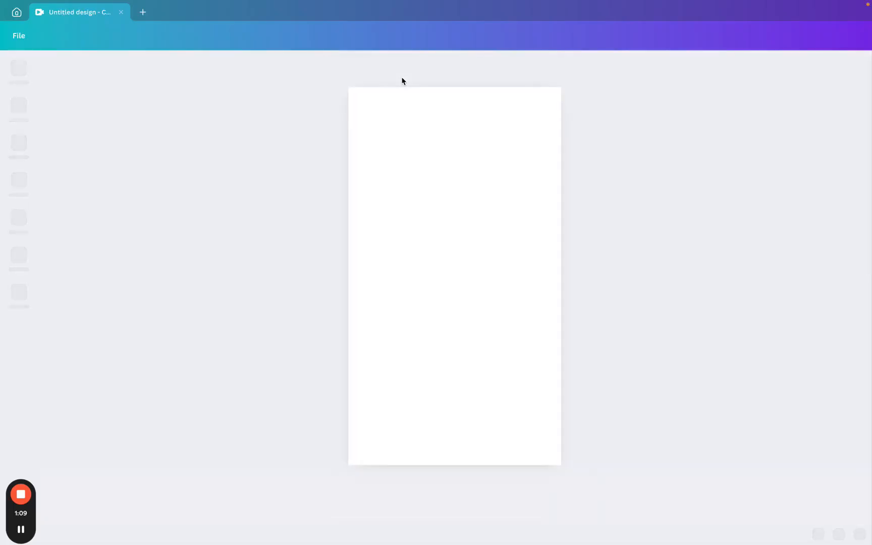
- Browse through the Mobile Video templates available for the new design
scroll(169, 214, down, 2)
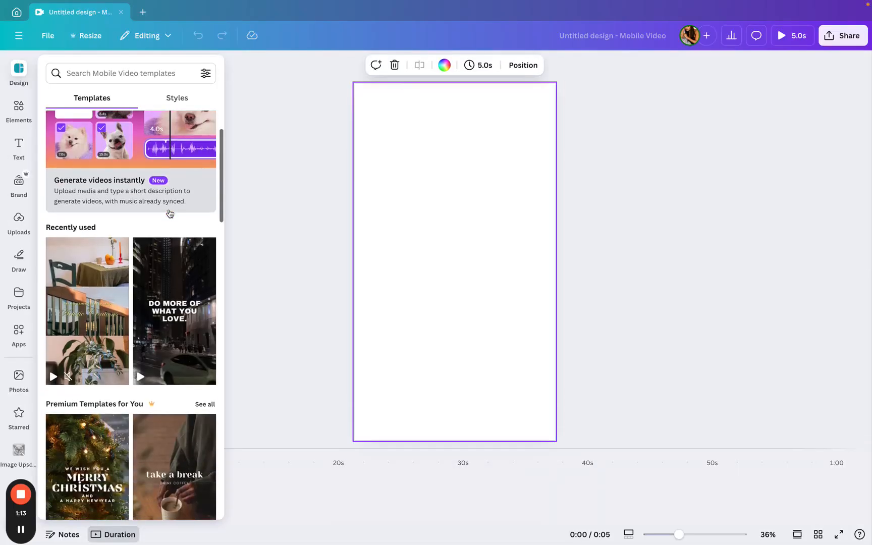
scroll(169, 213, down, 2)
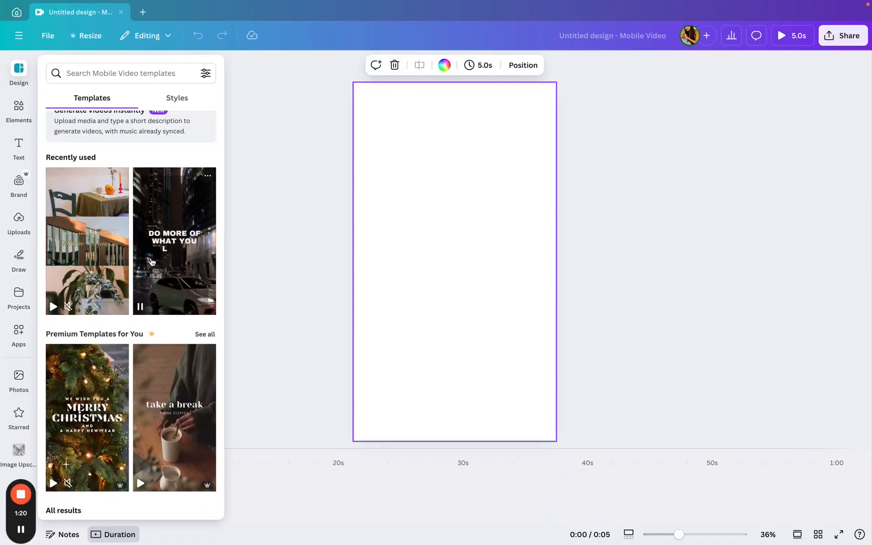
scroll(151, 262, down, 2)
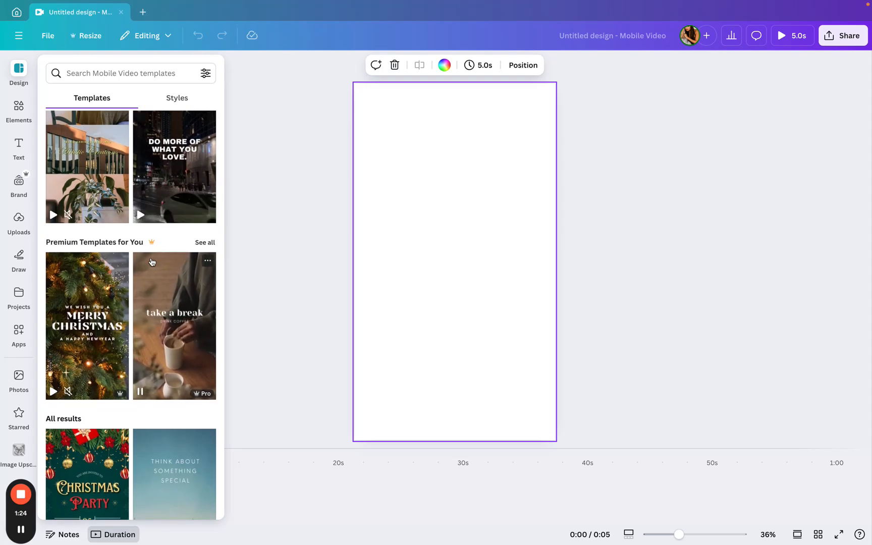
scroll(151, 262, down, 2)
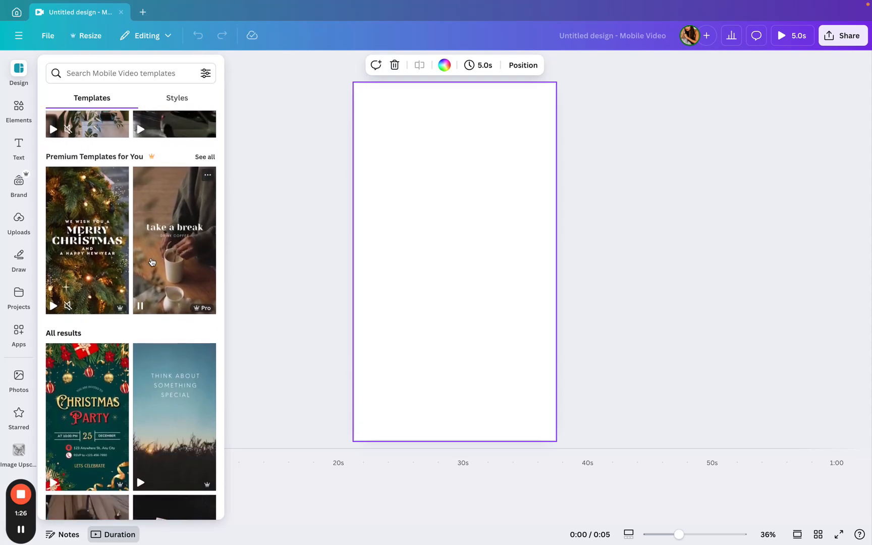
scroll(151, 262, down, 2)
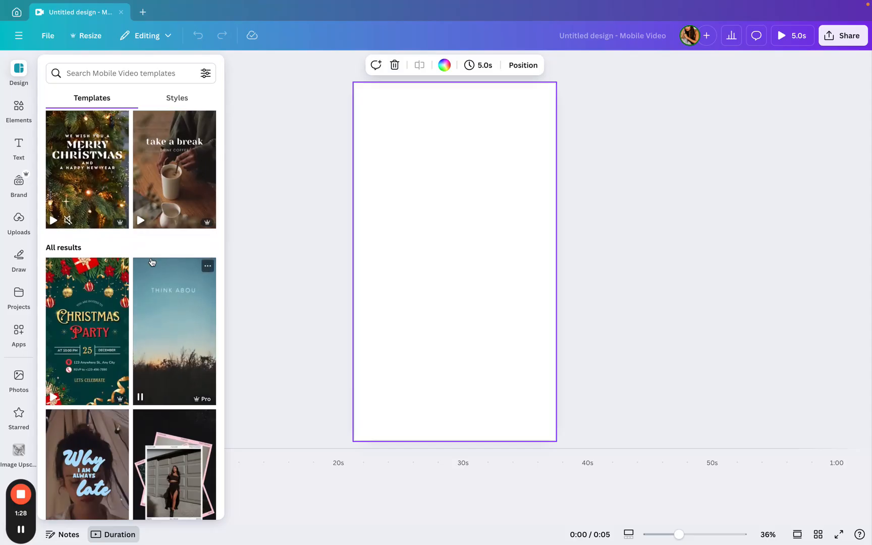
scroll(152, 262, down, 5)
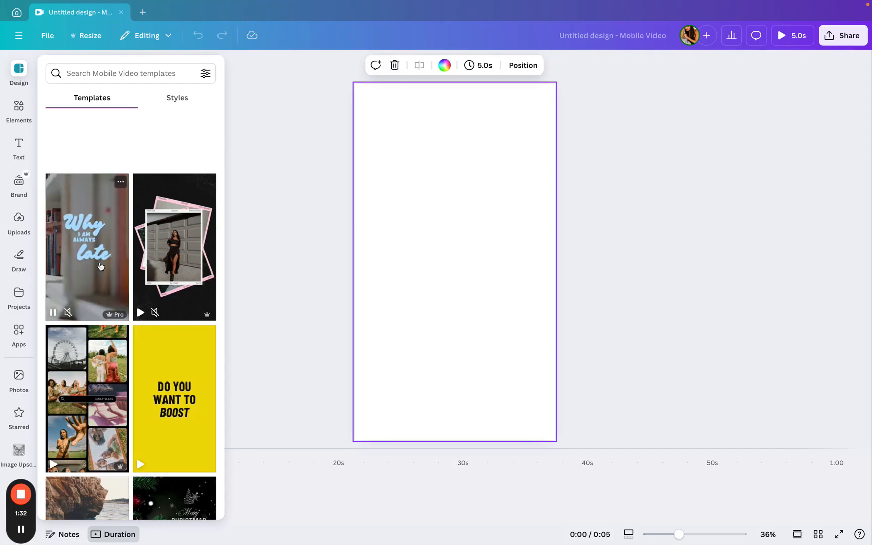
scroll(101, 266, down, 5)
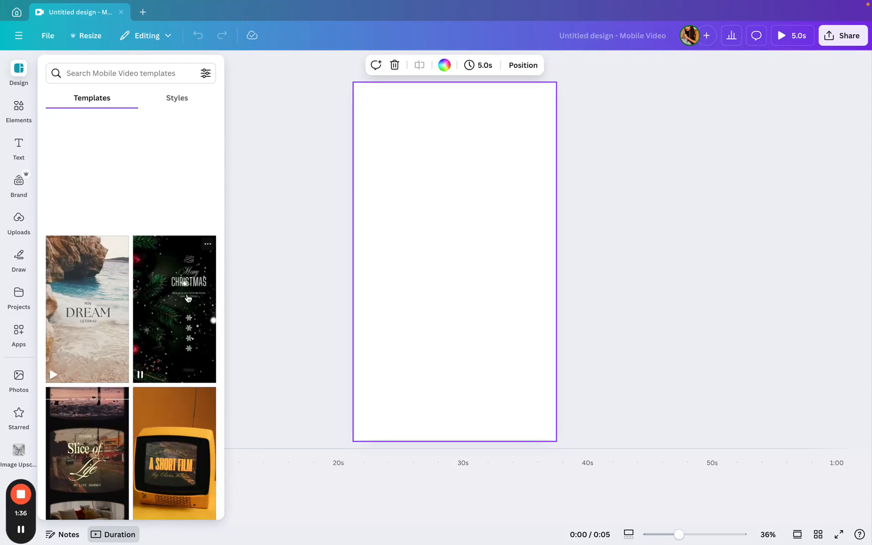
scroll(188, 298, down, 6)
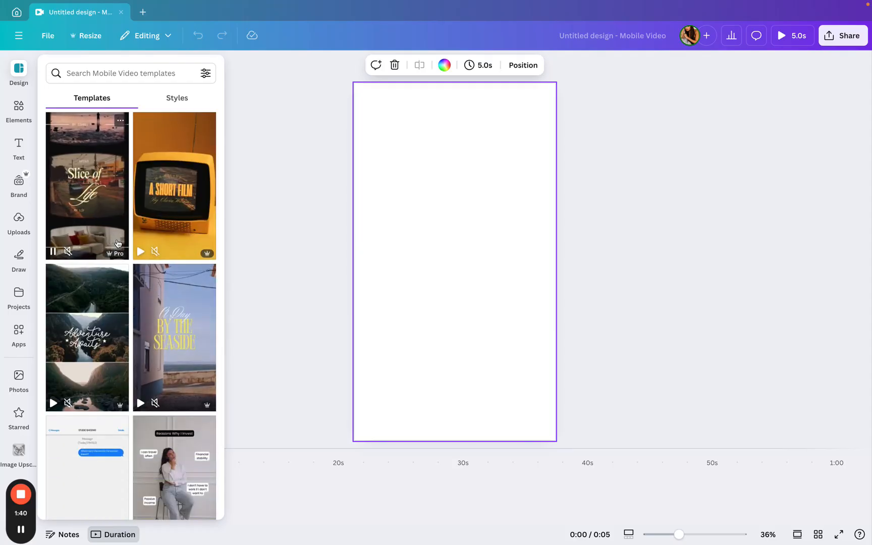
scroll(118, 244, down, 1)
scroll(117, 243, down, 3)
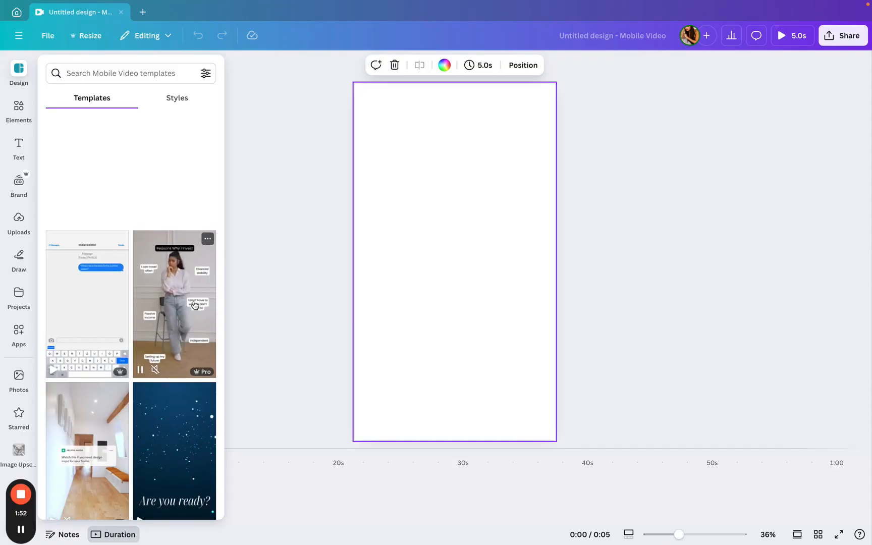
scroll(194, 305, down, 5)
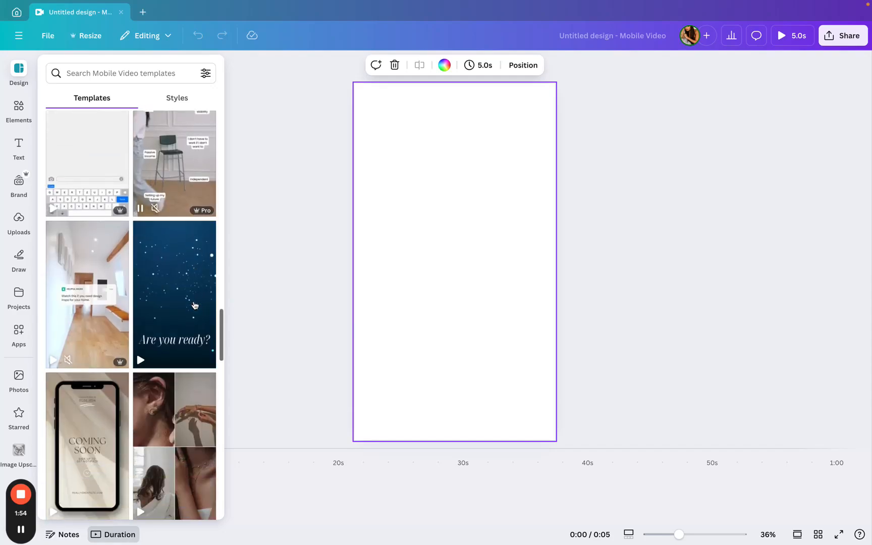
scroll(195, 305, down, 8)
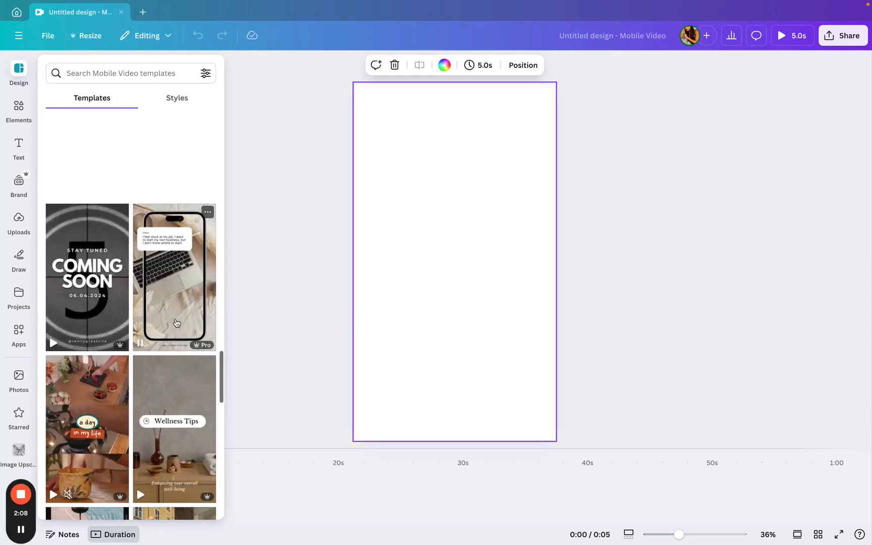
scroll(176, 323, down, 5)
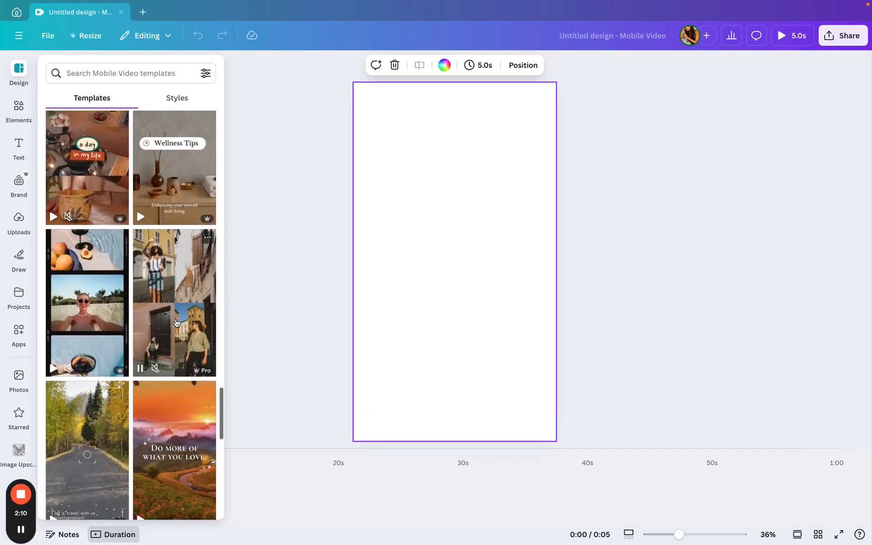
scroll(176, 323, down, 4)
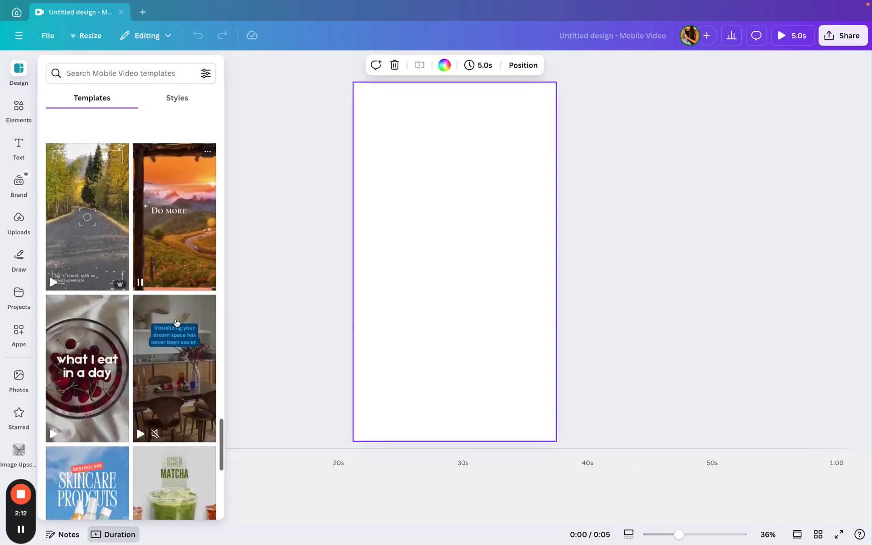
scroll(177, 323, down, 3)
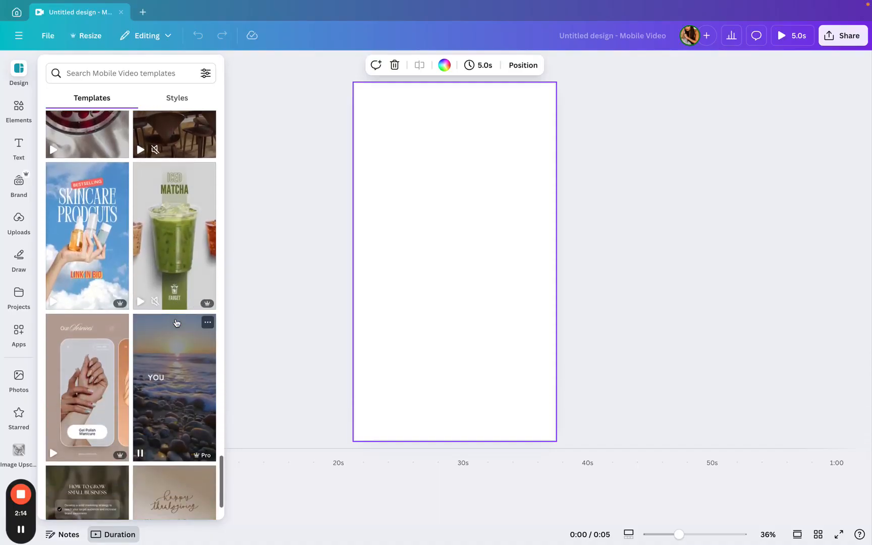
scroll(176, 323, down, 3)
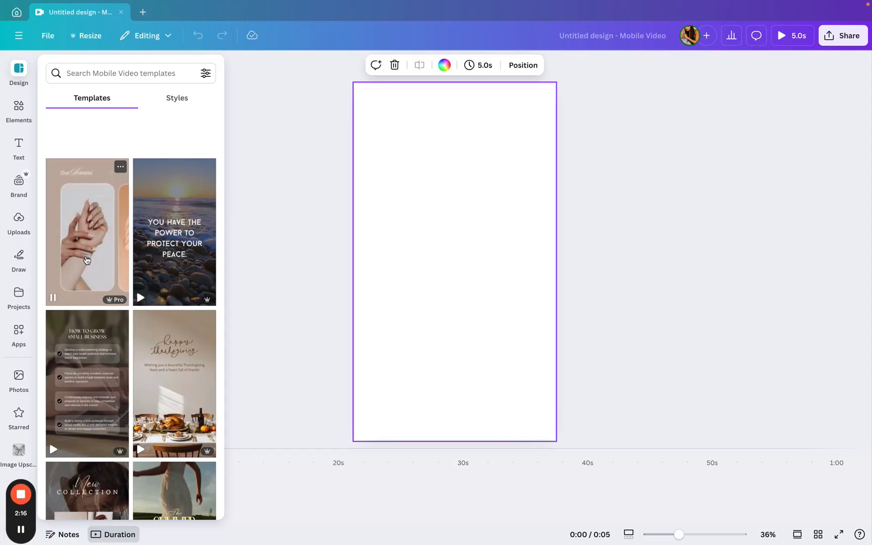
scroll(87, 260, down, 3)
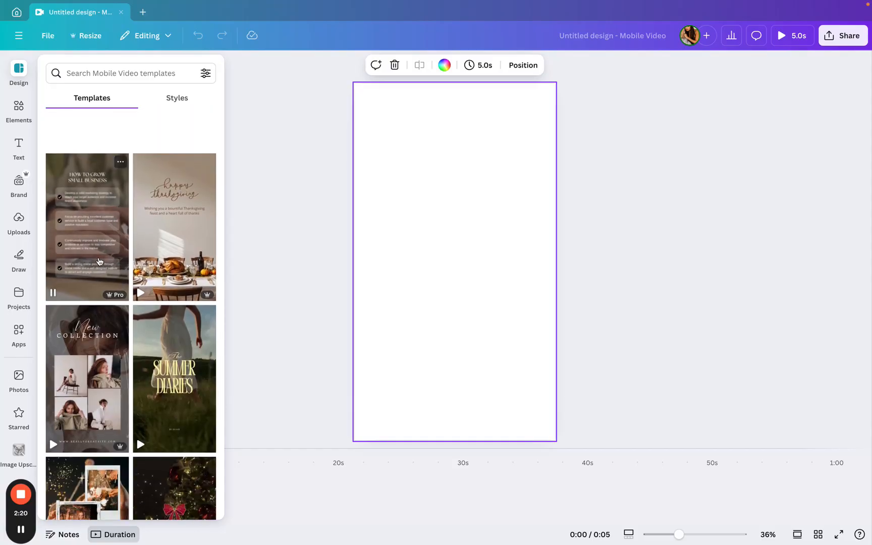
scroll(99, 261, down, 1)
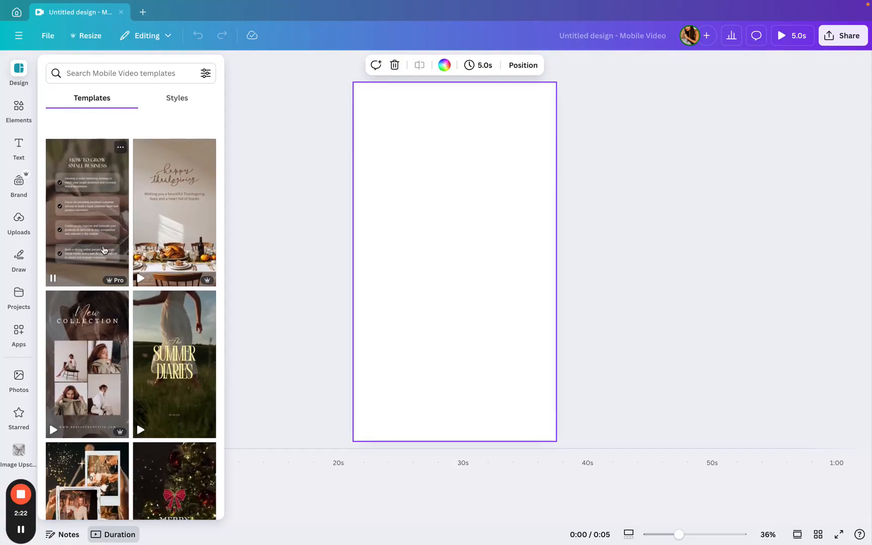
scroll(103, 250, down, 2)
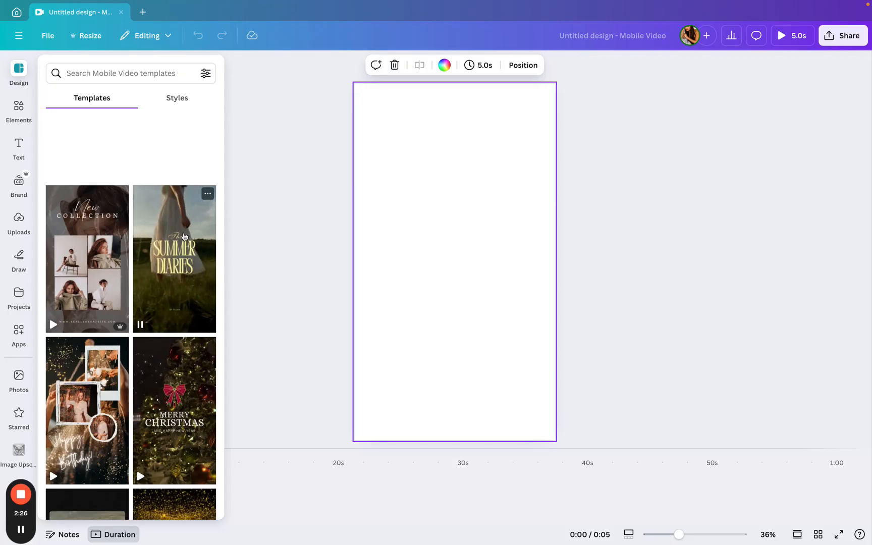
scroll(166, 249, down, 4)
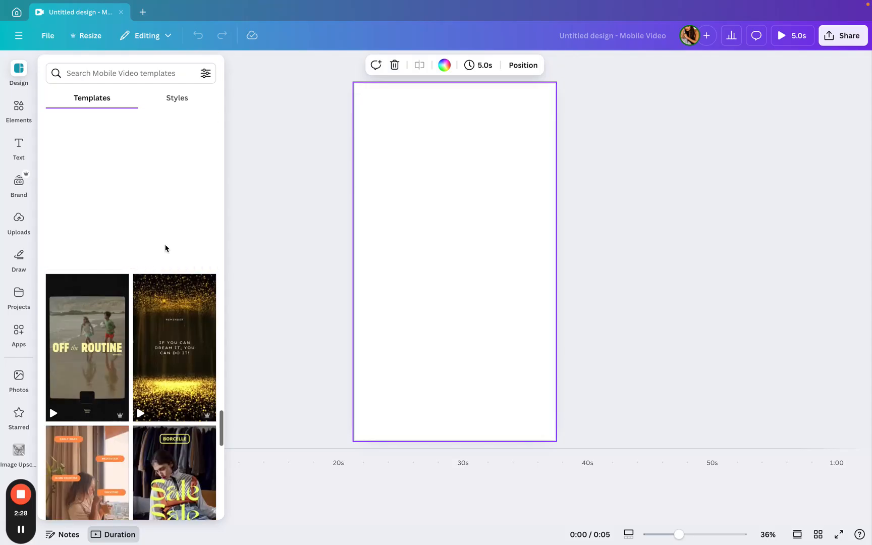
scroll(165, 248, down, 5)
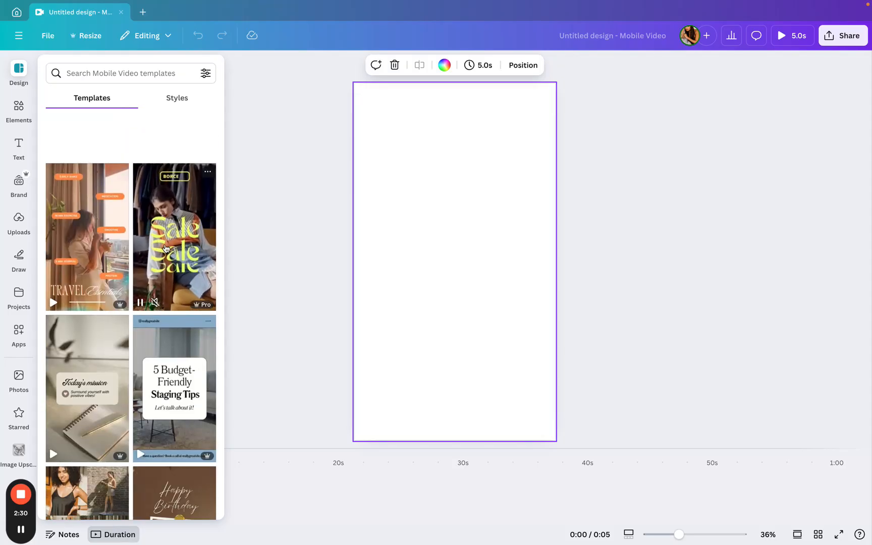
scroll(93, 264, down, 3)
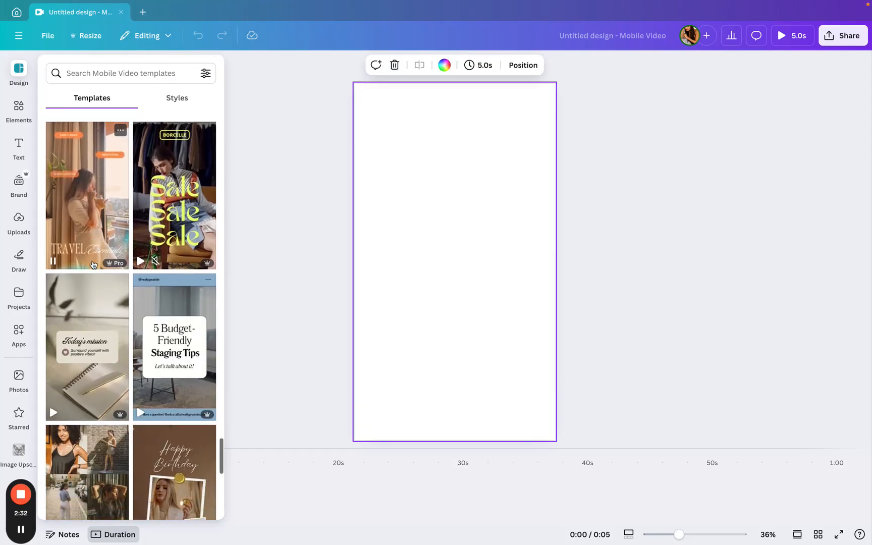
scroll(93, 264, down, 1)
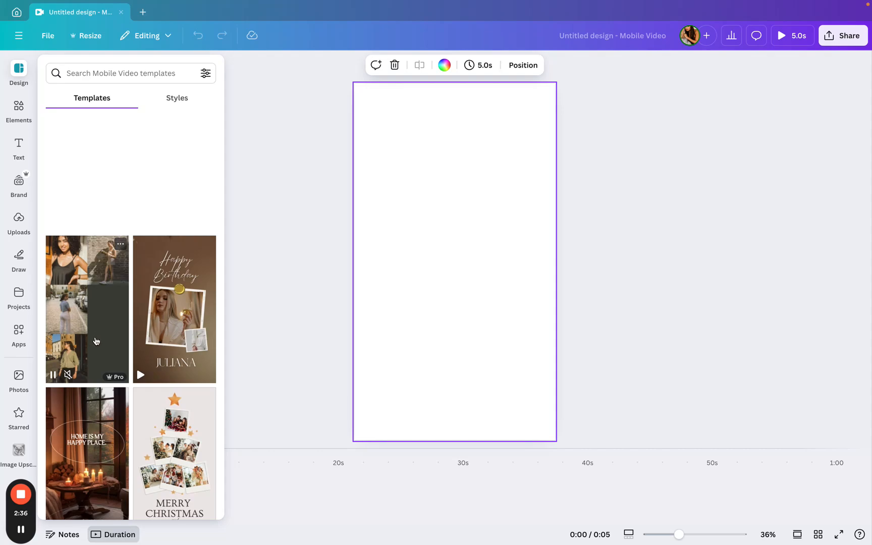
scroll(96, 341, down, 2)
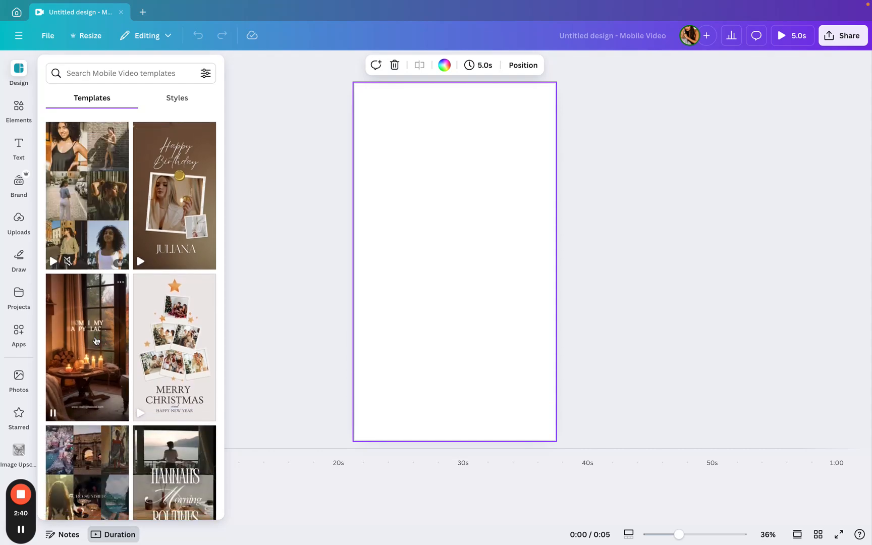
scroll(96, 341, down, 4)
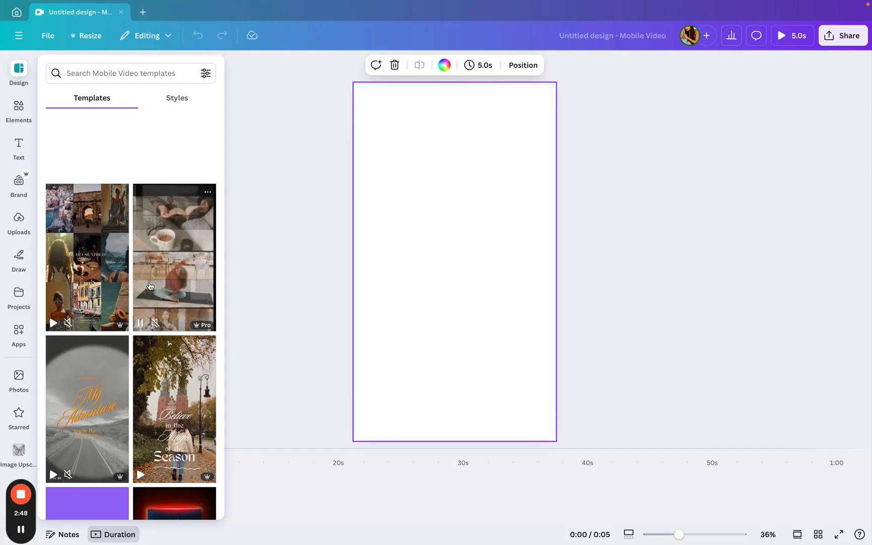
scroll(150, 286, down, 2)
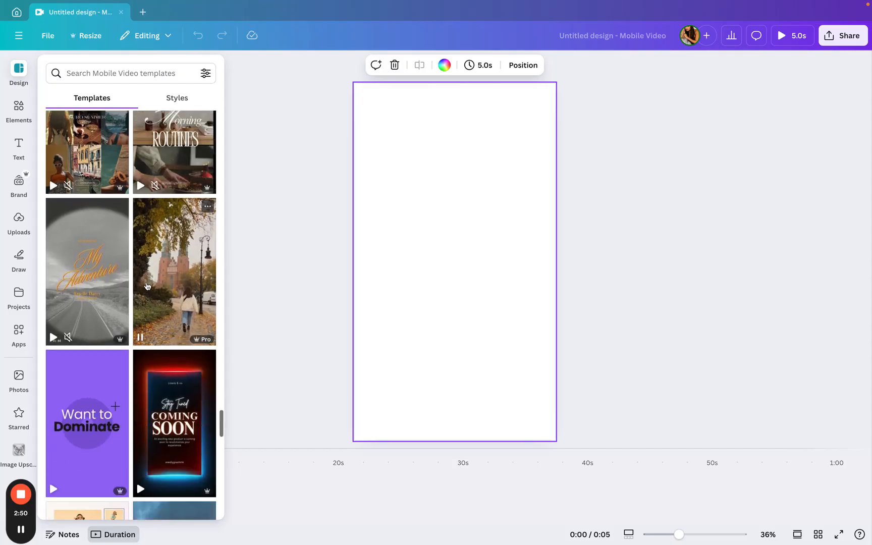
scroll(143, 279, down, 4)
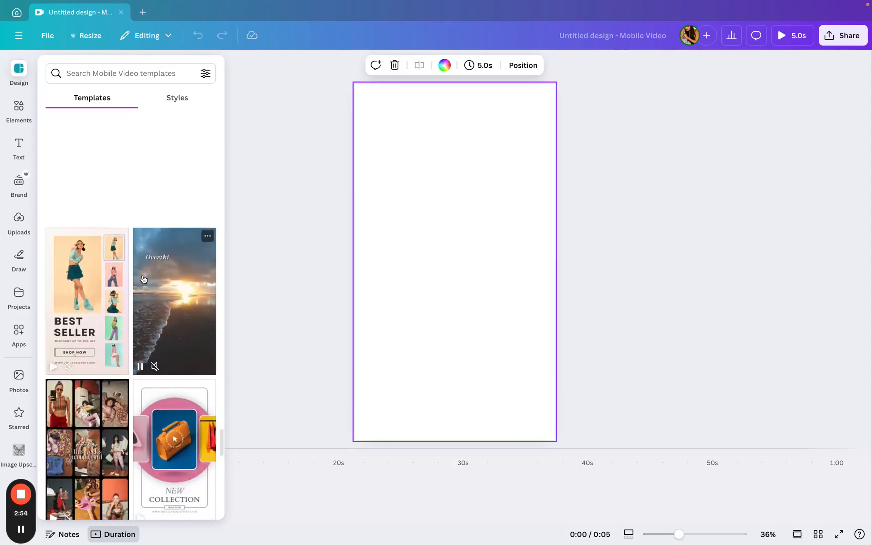
scroll(143, 279, down, 4)
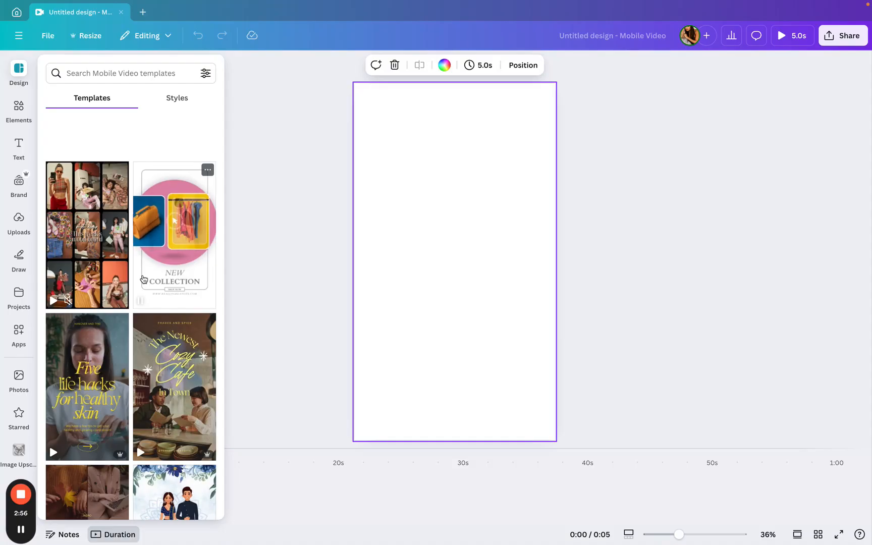
scroll(143, 279, down, 2)
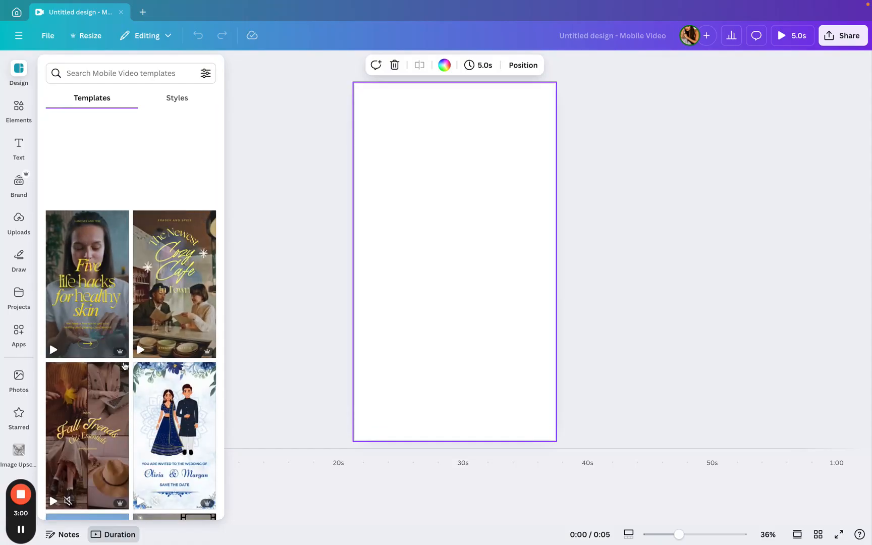
mouse_move(121, 359)
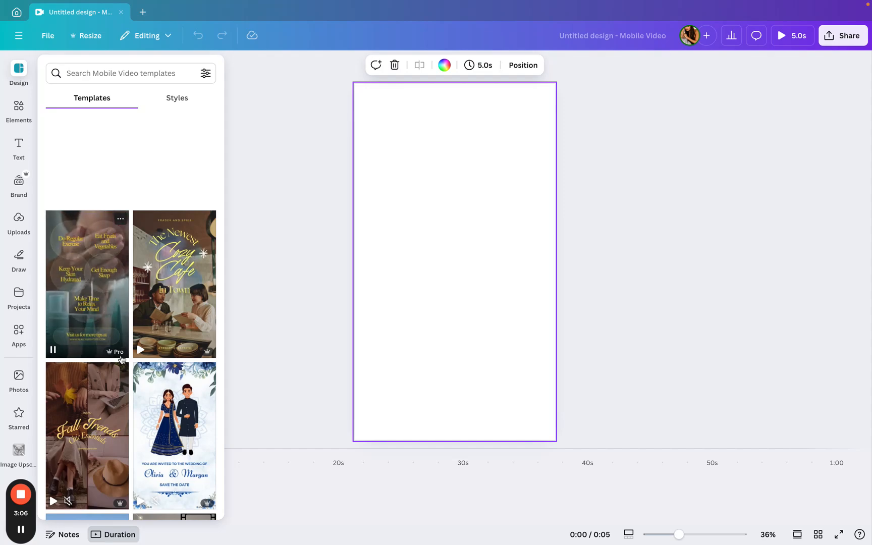
scroll(140, 348, down, 3)
scroll(141, 348, down, 7)
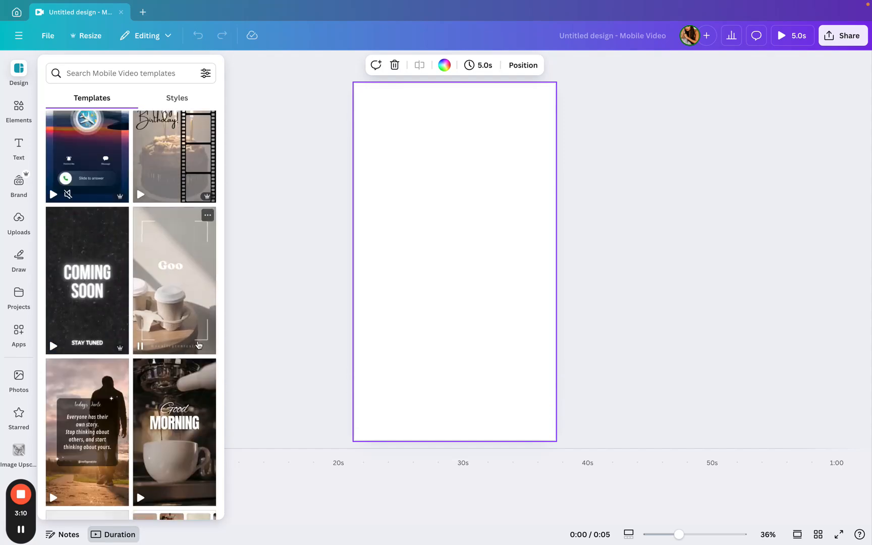
mouse_move(144, 383)
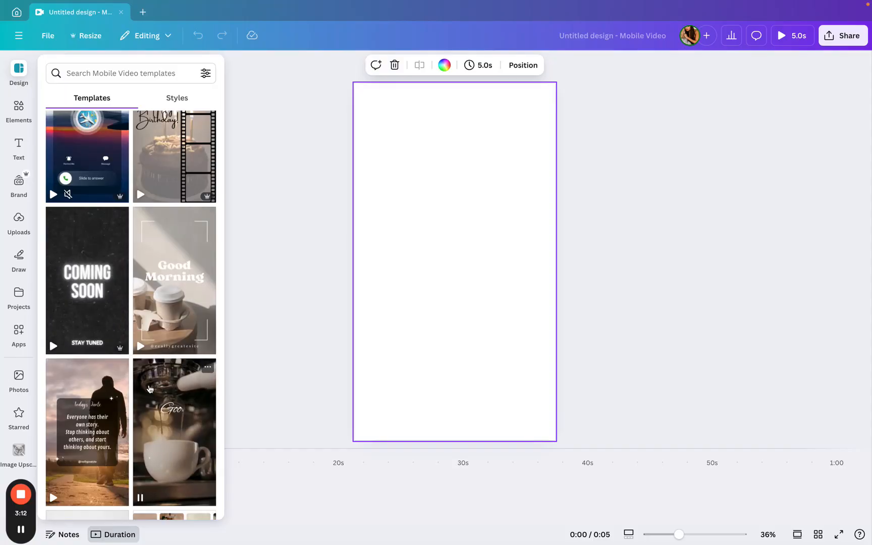
scroll(146, 386, down, 4)
scroll(150, 389, down, 5)
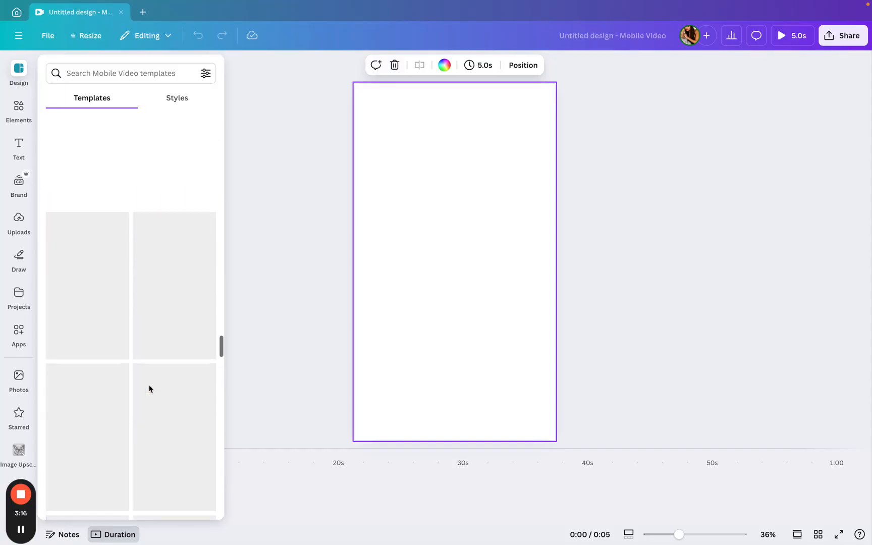
- Scroll further through the Mobile Video template list looking for a suitable design
scroll(150, 388, up, 5)
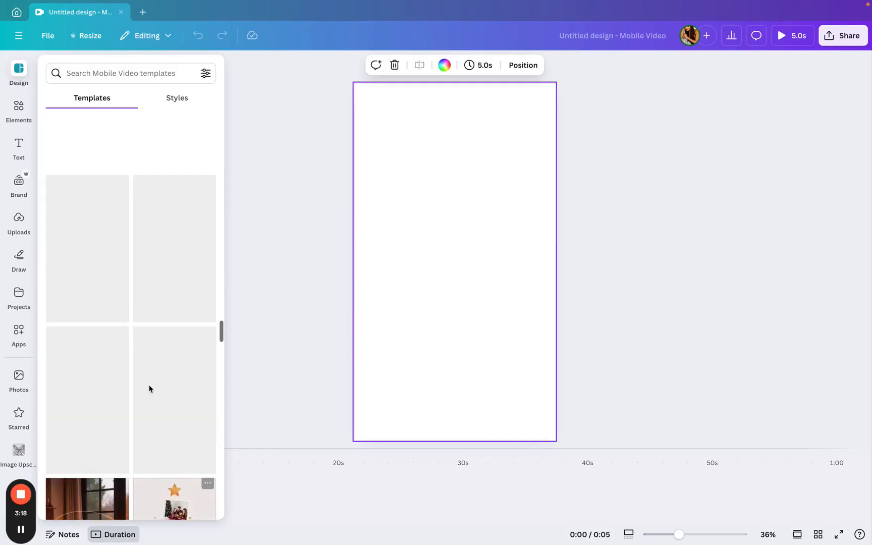
scroll(149, 389, up, 5)
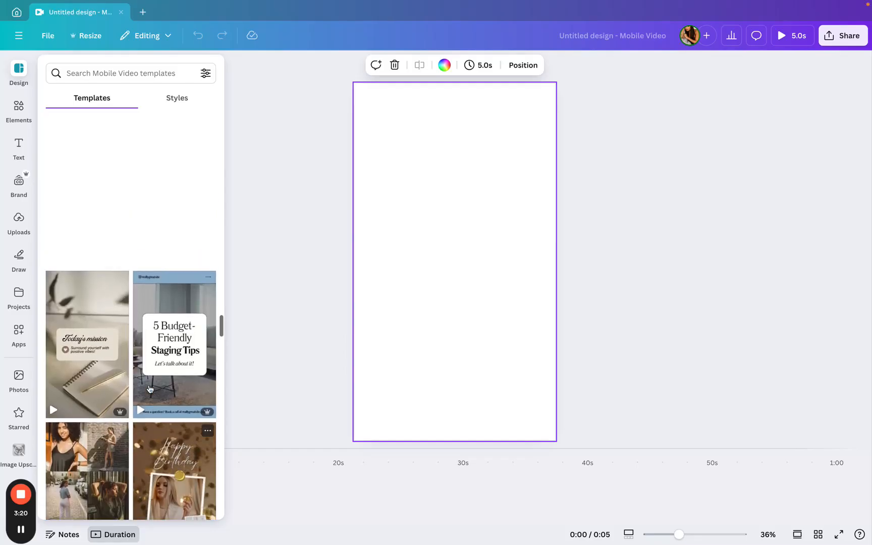
scroll(149, 388, up, 10)
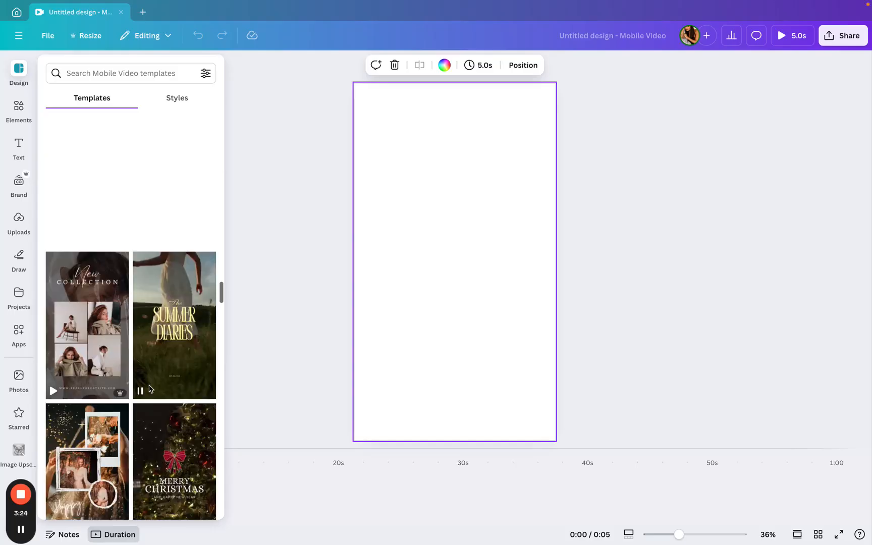
scroll(149, 389, up, 5)
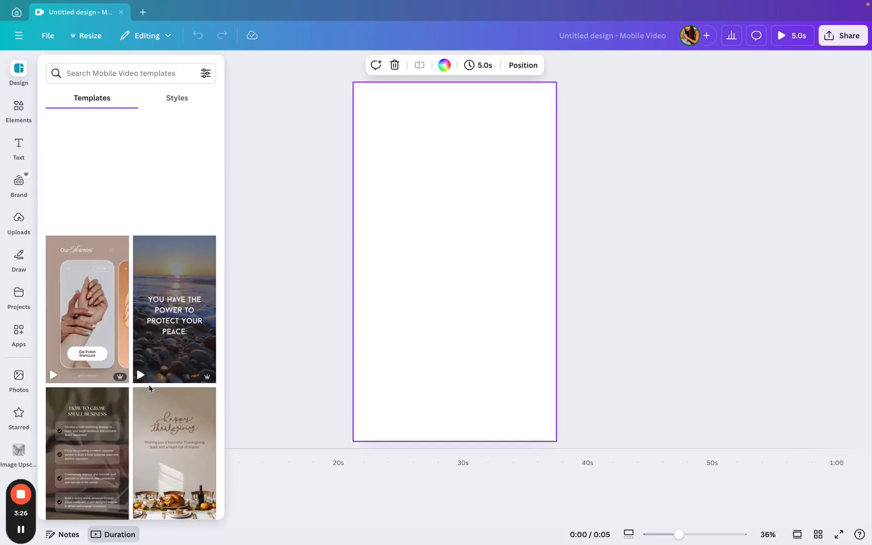
scroll(149, 389, up, 5)
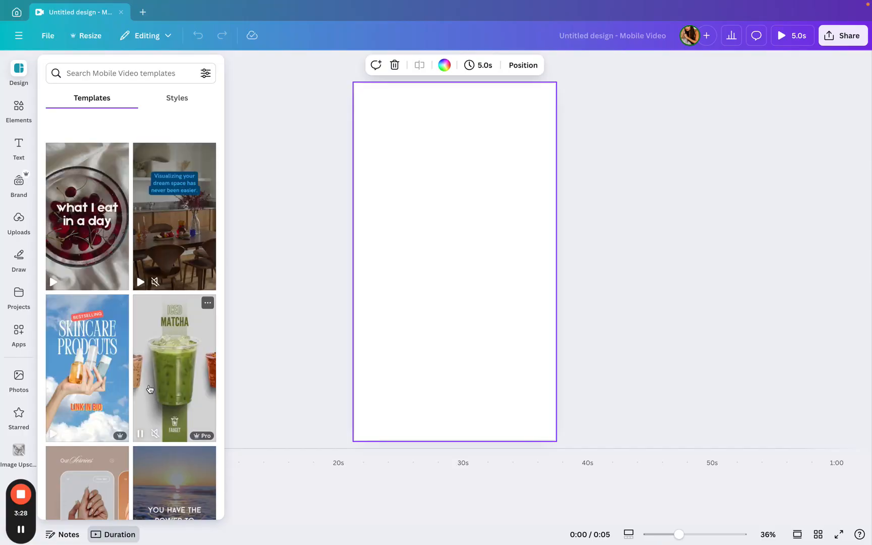
scroll(149, 388, up, 10)
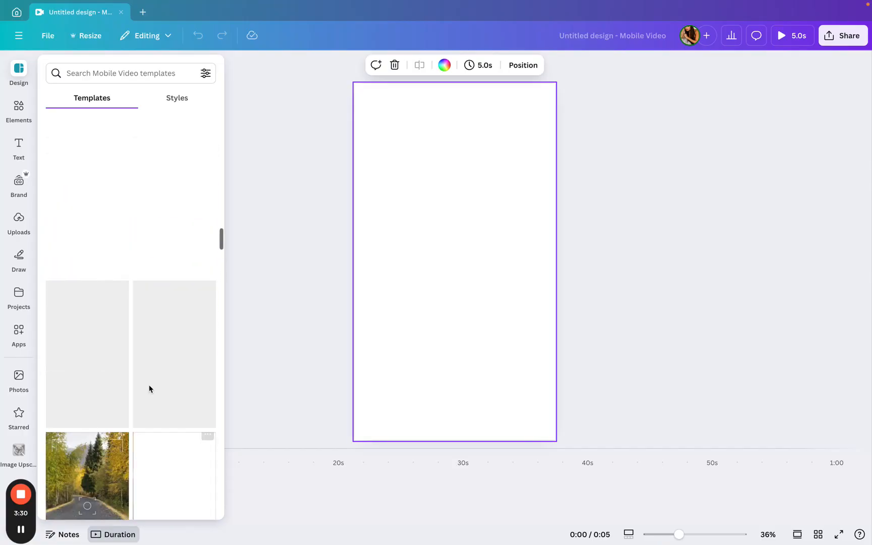
scroll(150, 389, up, 5)
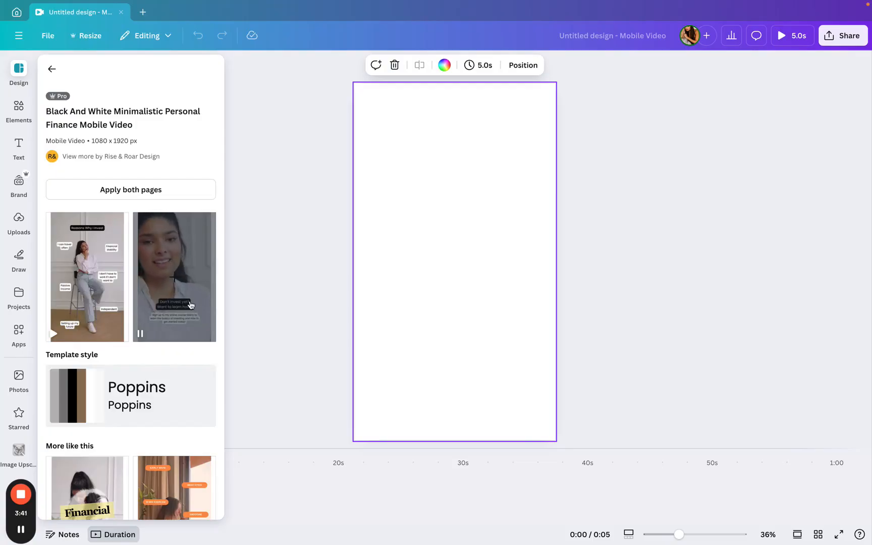
- Open the White Simple Minimalist Saving Emergency Fund Tips Instagram Reel template from similar designs and apply its first page
scroll(164, 283, down, 5)
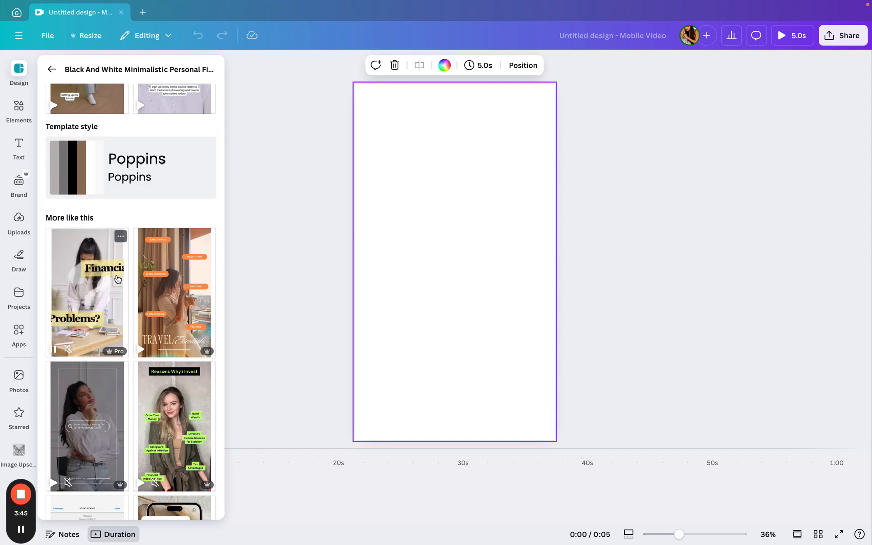
scroll(146, 267, down, 3)
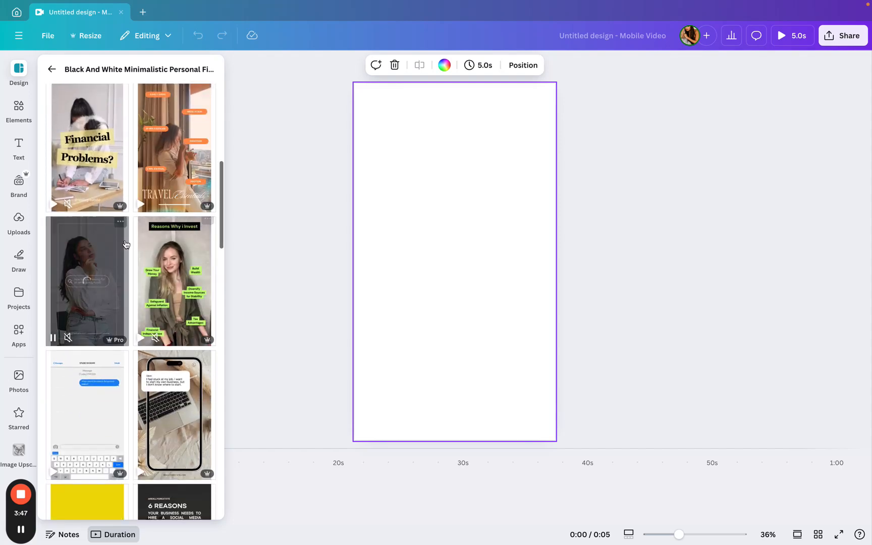
click(121, 225)
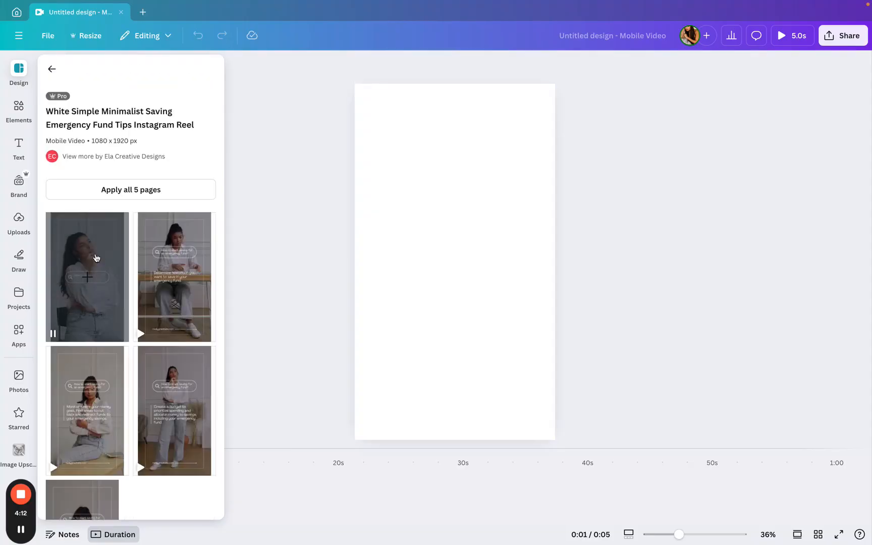
click(97, 255)
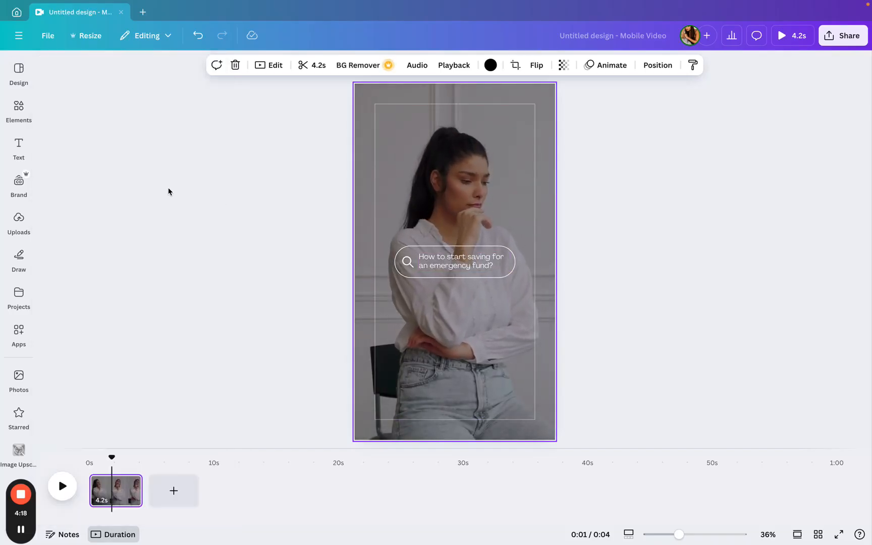
click(18, 256)
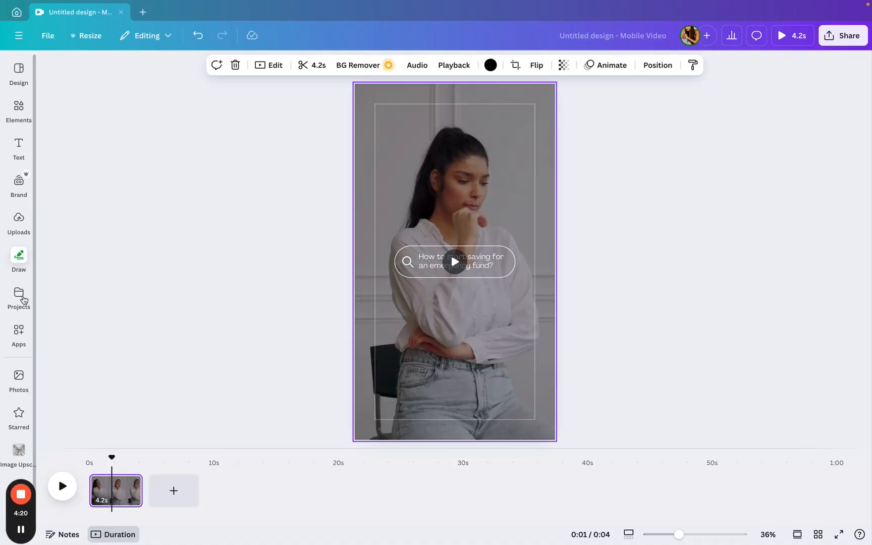
click(22, 301)
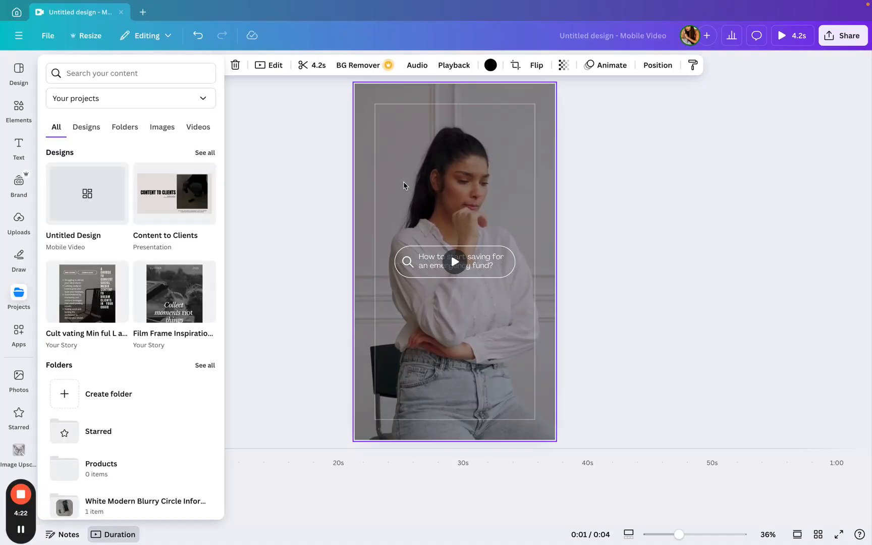
click(361, 99)
click(18, 108)
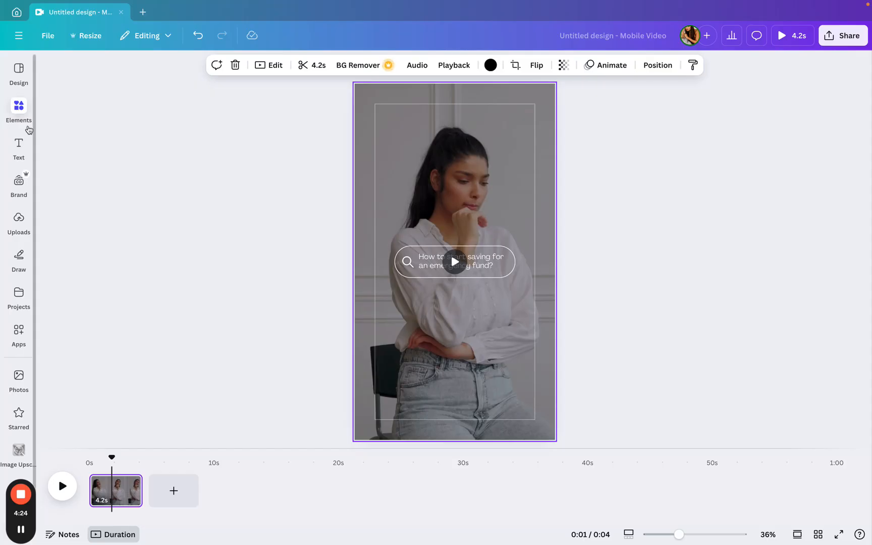
- Apply all 5 pages of the emergency fund template to the design
click(7, 86)
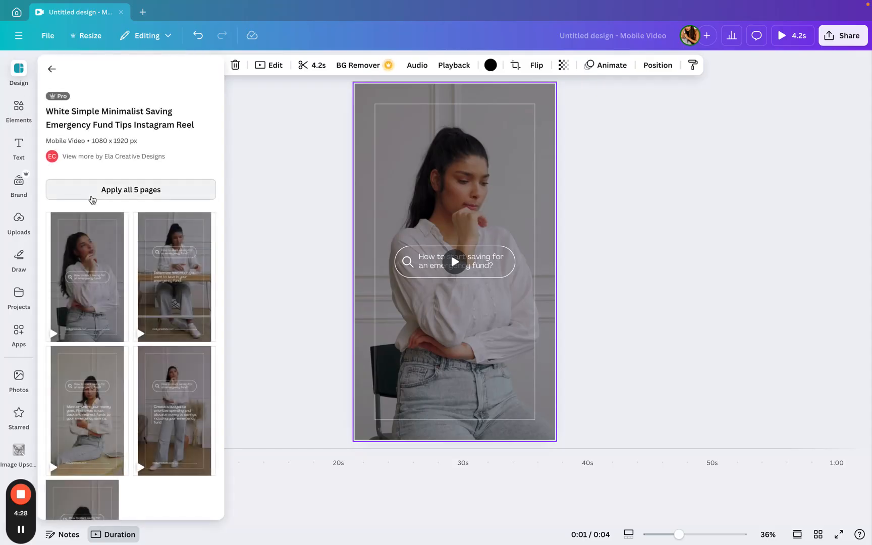
click(93, 198)
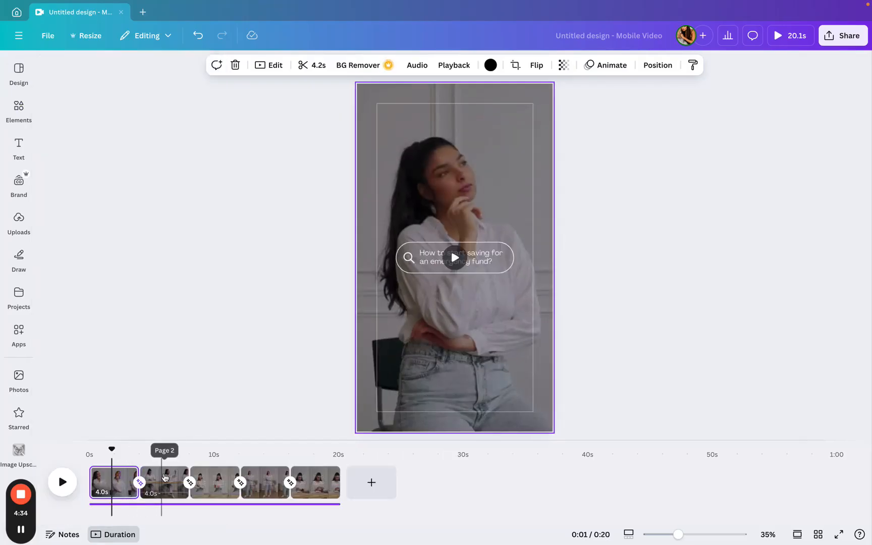
- Play the video preview and step through the template's pages on the timeline
click(69, 483)
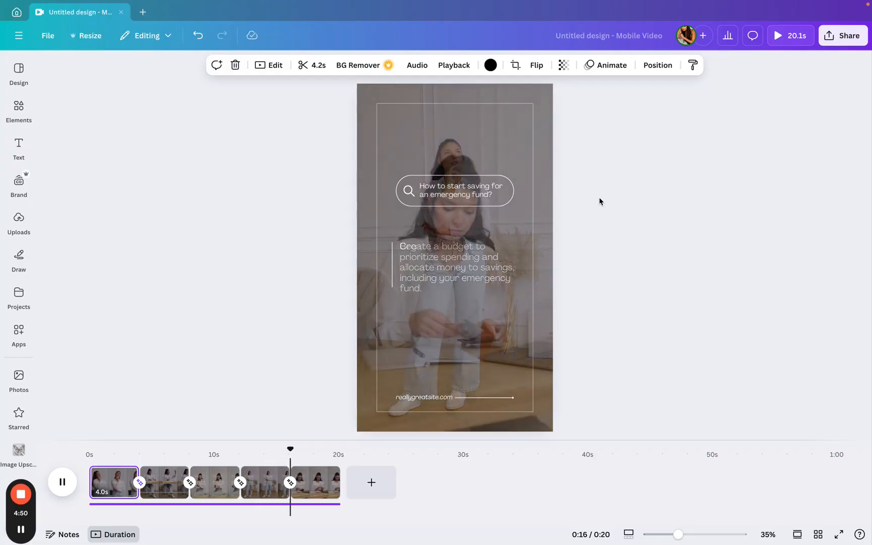
click(421, 67)
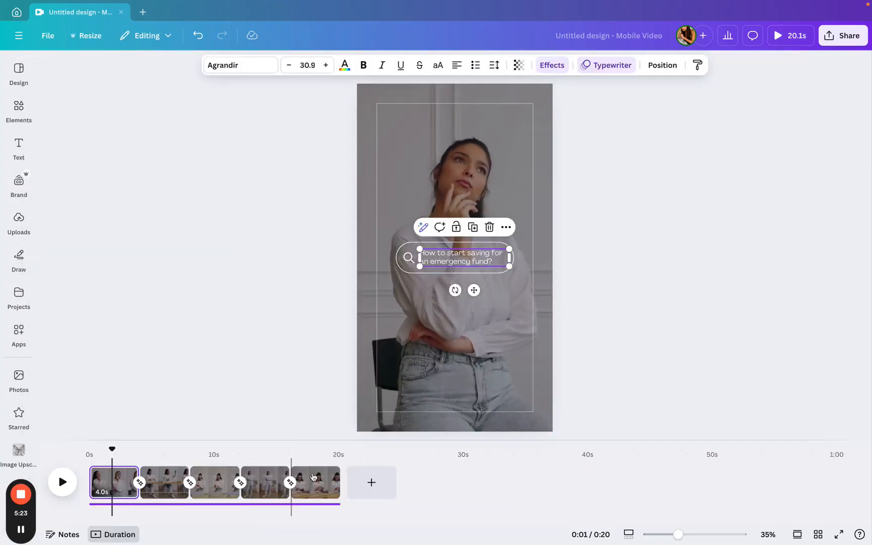
click(312, 477)
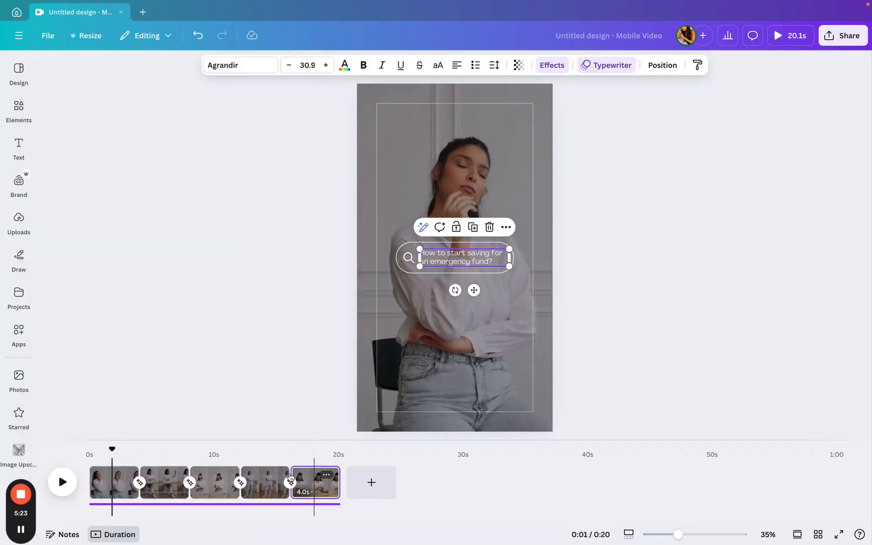
click(262, 477)
click(217, 476)
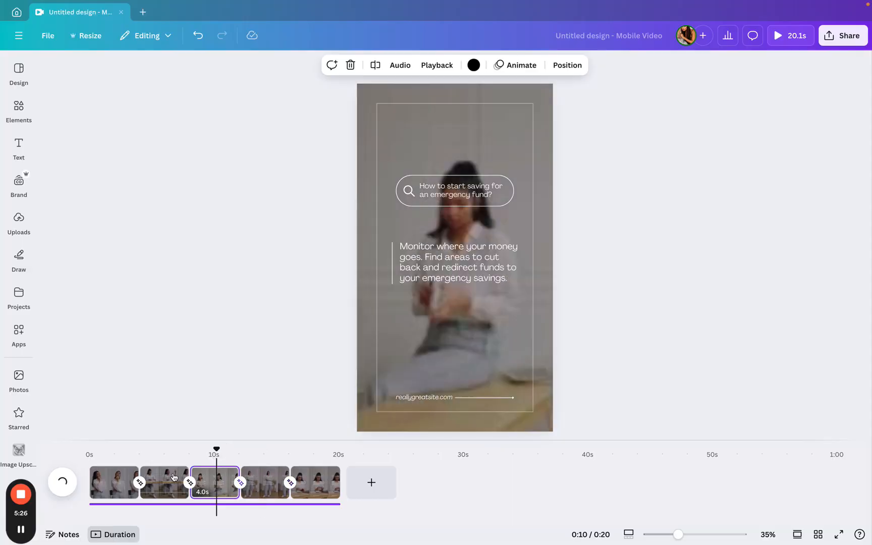
click(117, 472)
click(116, 471)
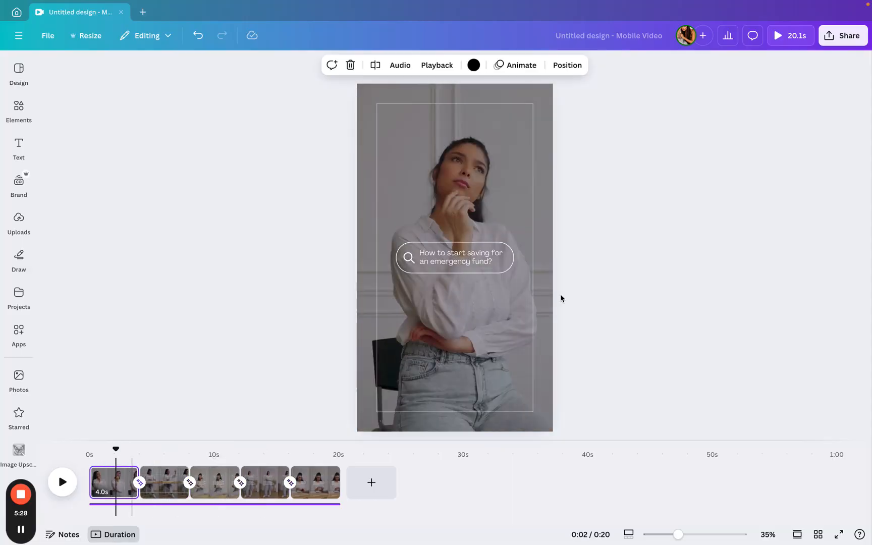
- Replace the first page's video with an uploaded elevator clip and trim the clip shorter on the timeline
click(19, 147)
click(18, 258)
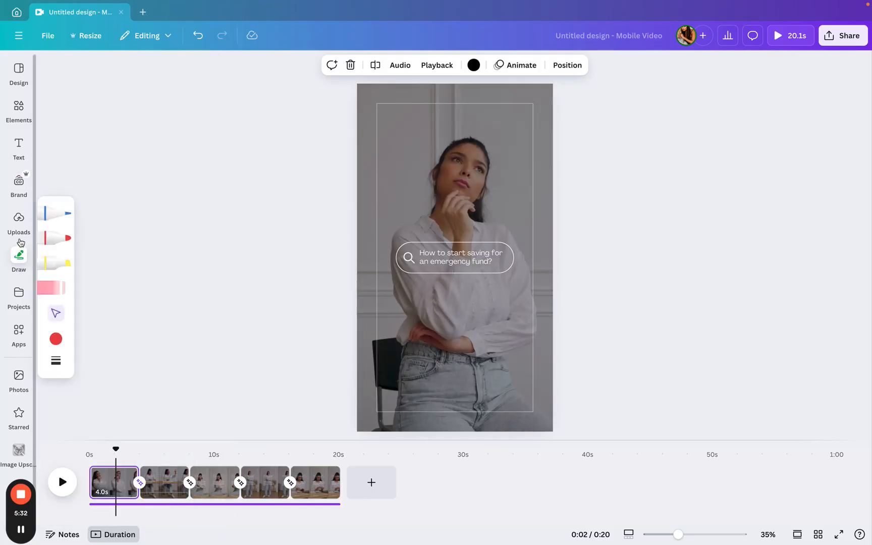
click(20, 233)
scroll(110, 259, down, 10)
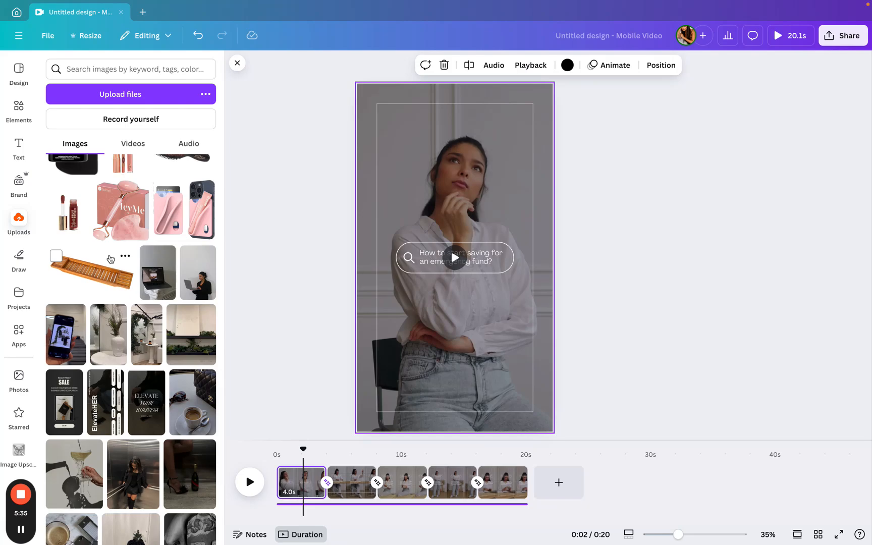
scroll(110, 259, down, 5)
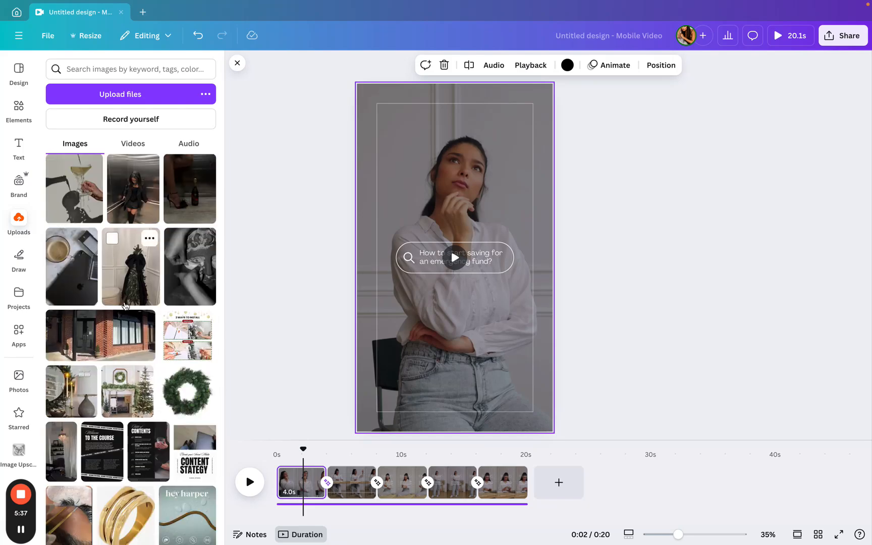
scroll(125, 305, down, 15)
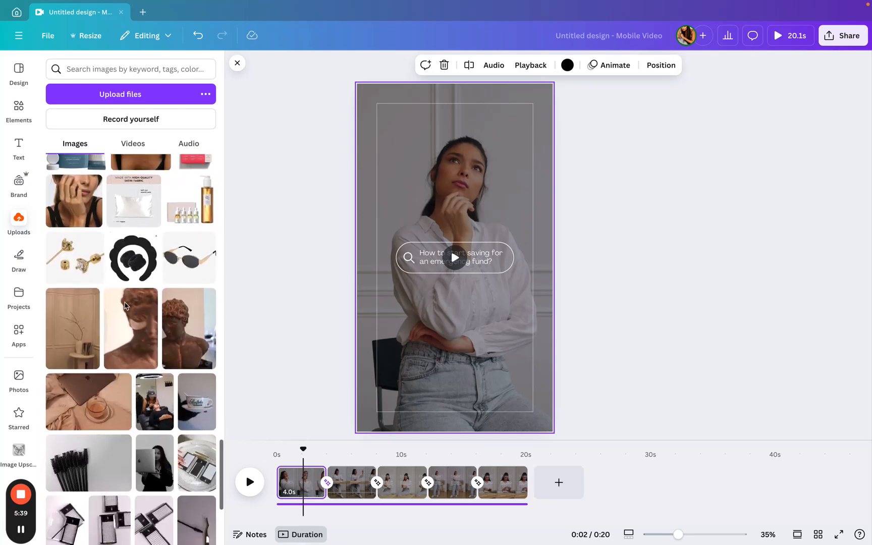
click(133, 144)
scroll(144, 202, down, 2)
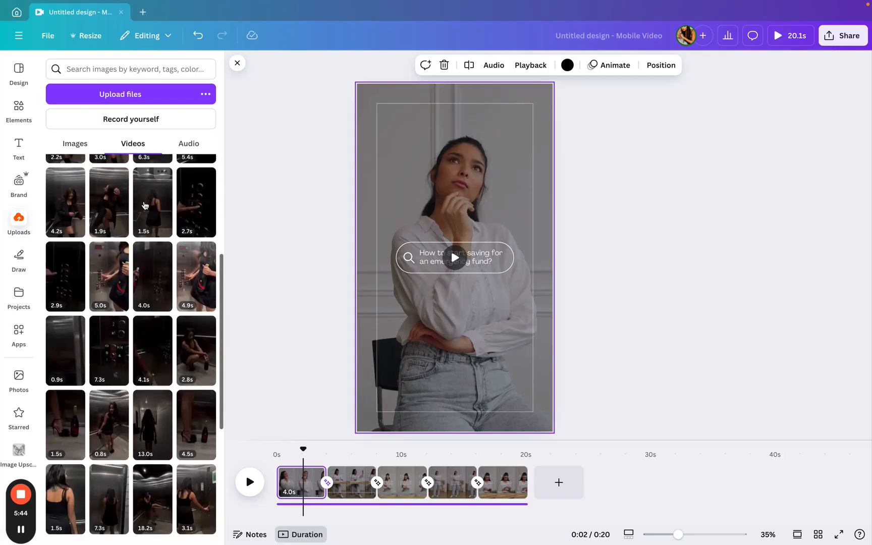
scroll(145, 205, up, 4)
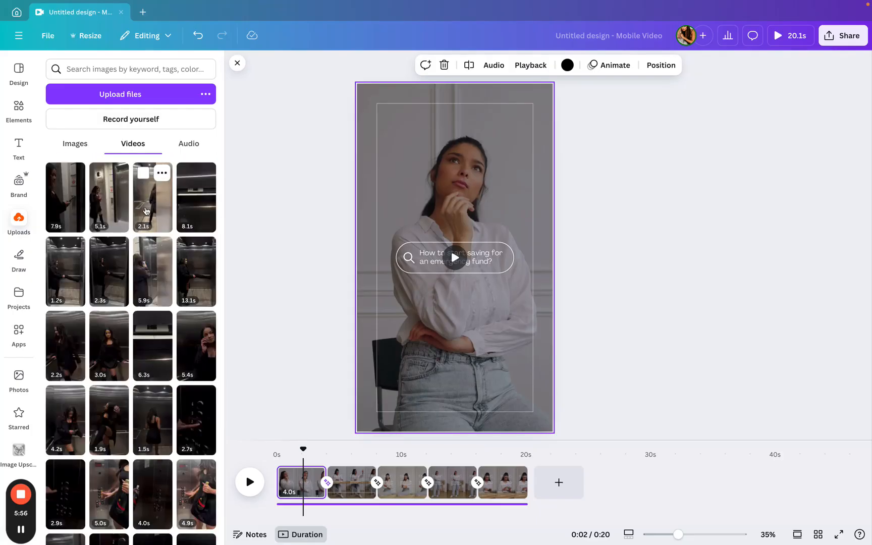
drag(146, 211, 362, 198)
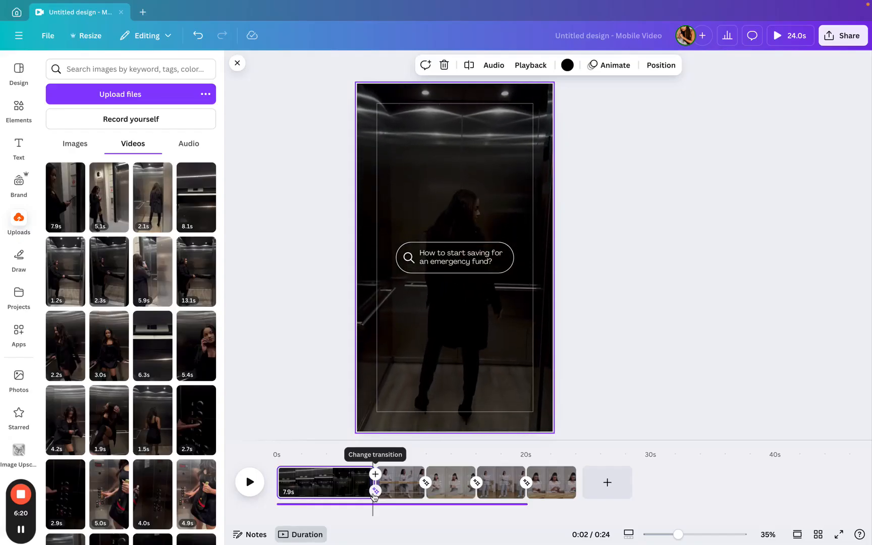
drag(280, 478, 323, 485)
- Replace the videos of pages 2 and 3 with uploaded elevator clips
drag(69, 231, 342, 476)
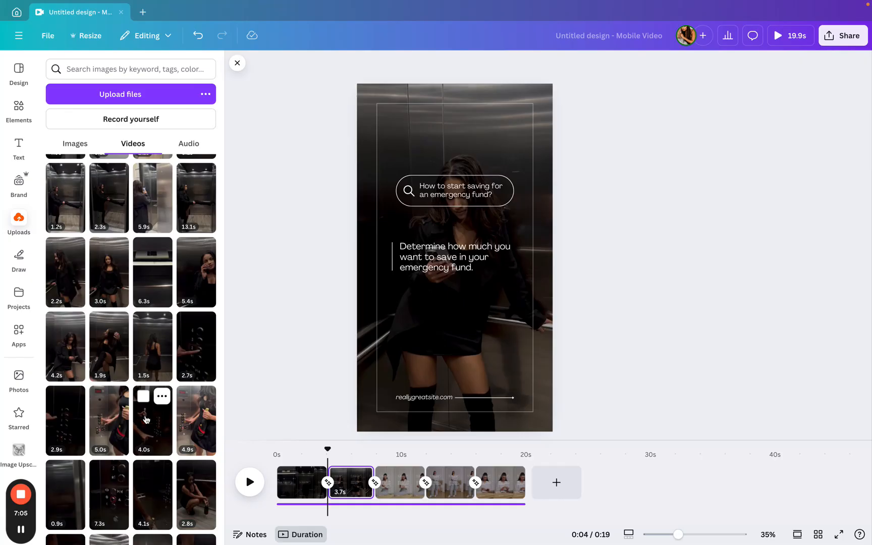
scroll(146, 419, down, 1)
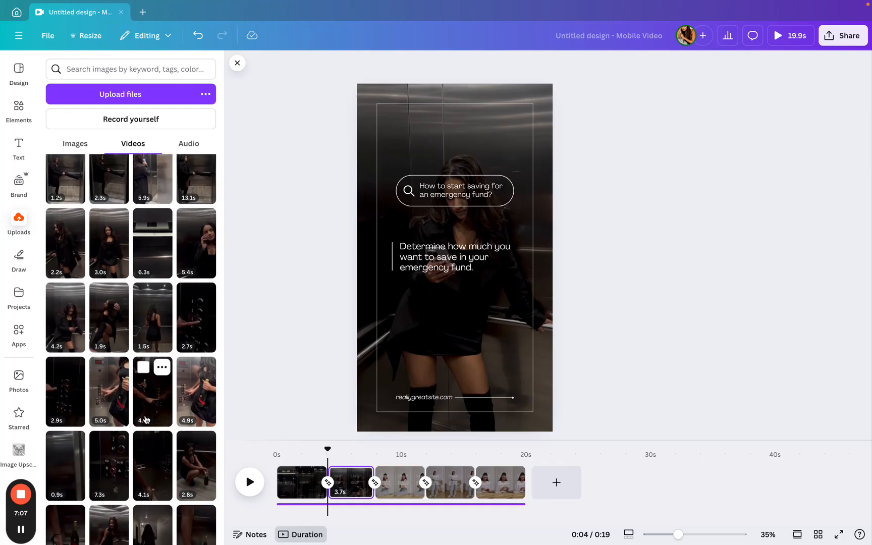
drag(148, 402, 390, 490)
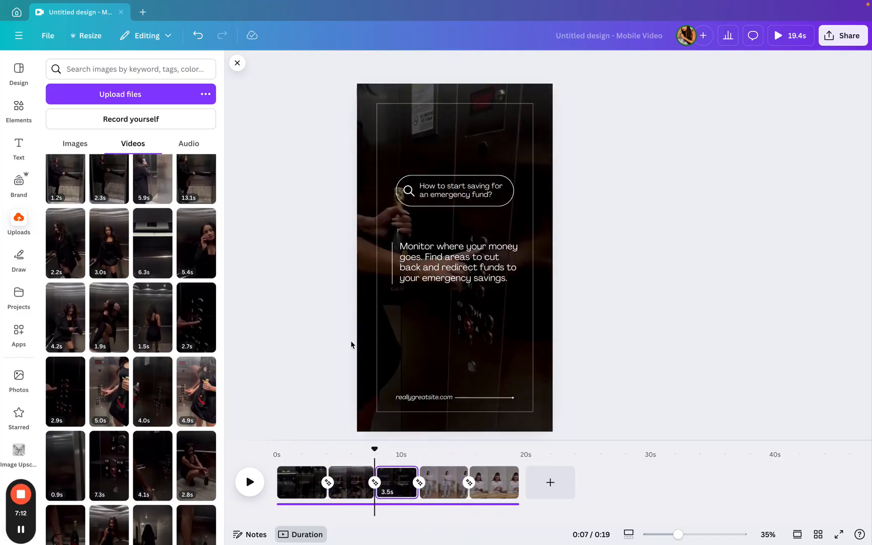
- Replace the videos of pages 4 and 5 with other uploaded clips
scroll(136, 291, up, 3)
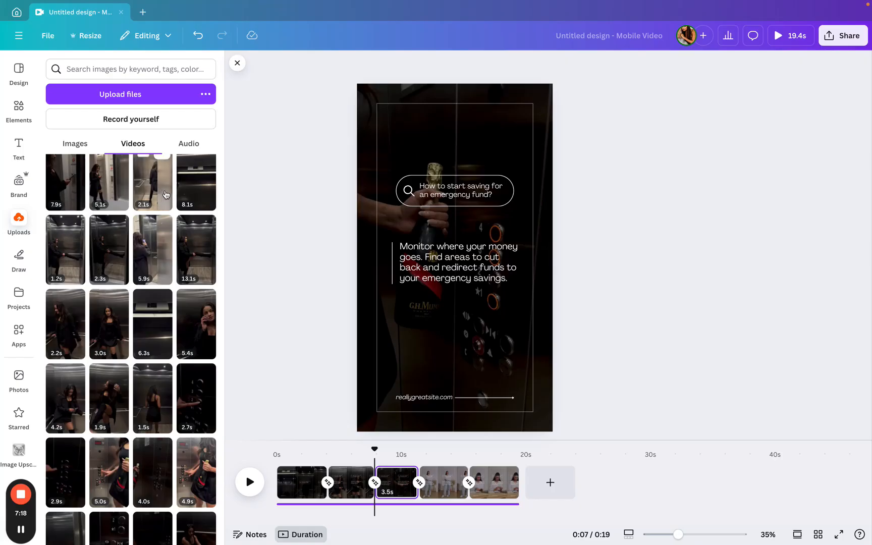
drag(163, 193, 445, 493)
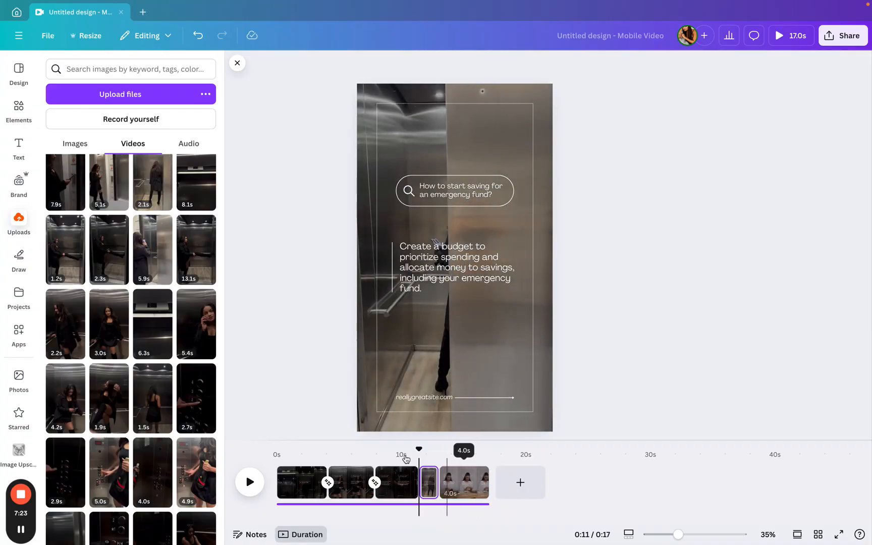
scroll(186, 277, down, 2)
scroll(187, 277, down, 1)
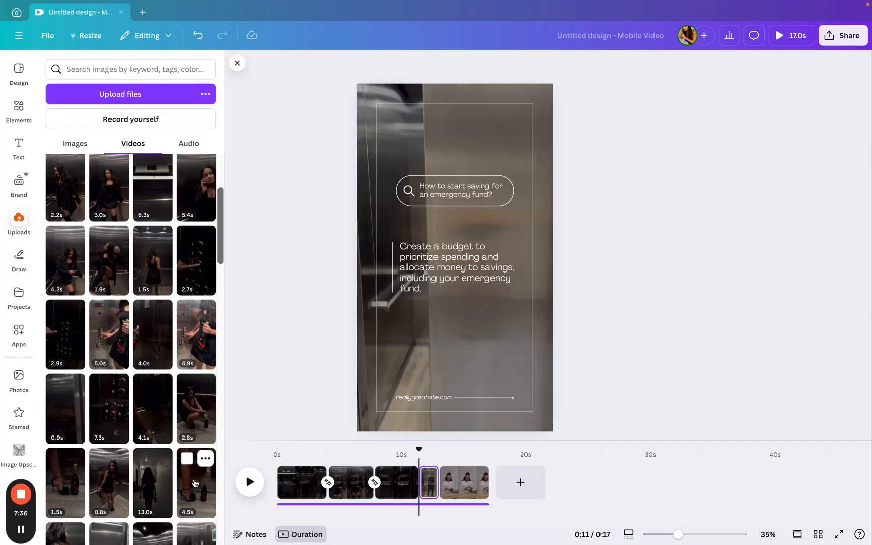
drag(194, 483, 460, 488)
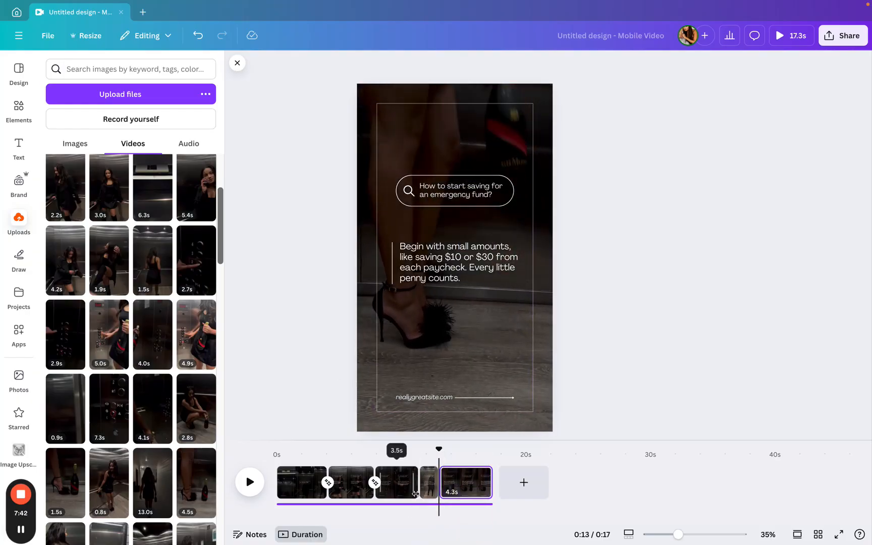
key(XF86AudioMute)
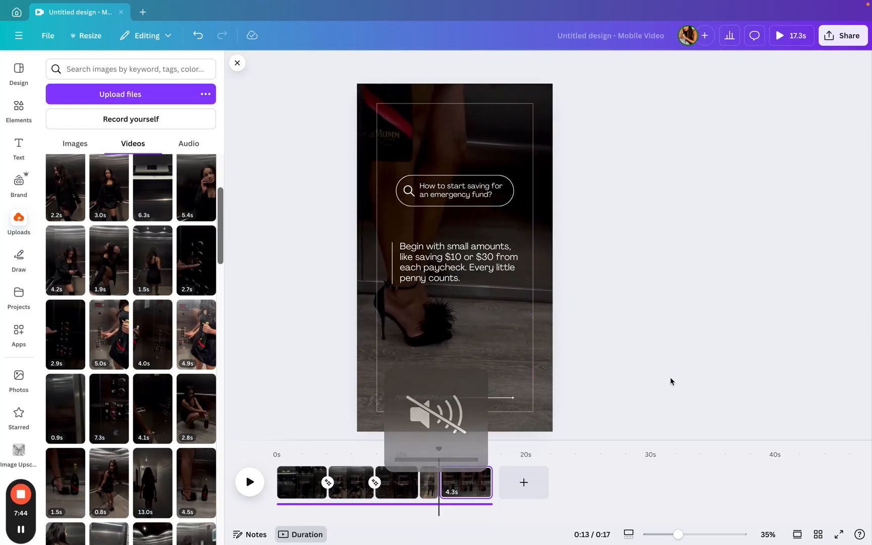
- Play the video preview from the first page
click(279, 477)
click(248, 482)
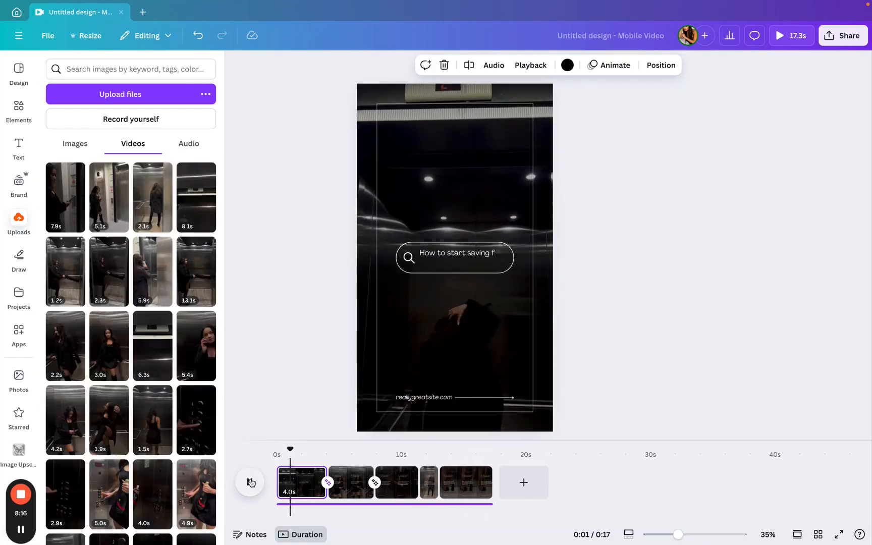
key(XF86AudioLowerVolume)
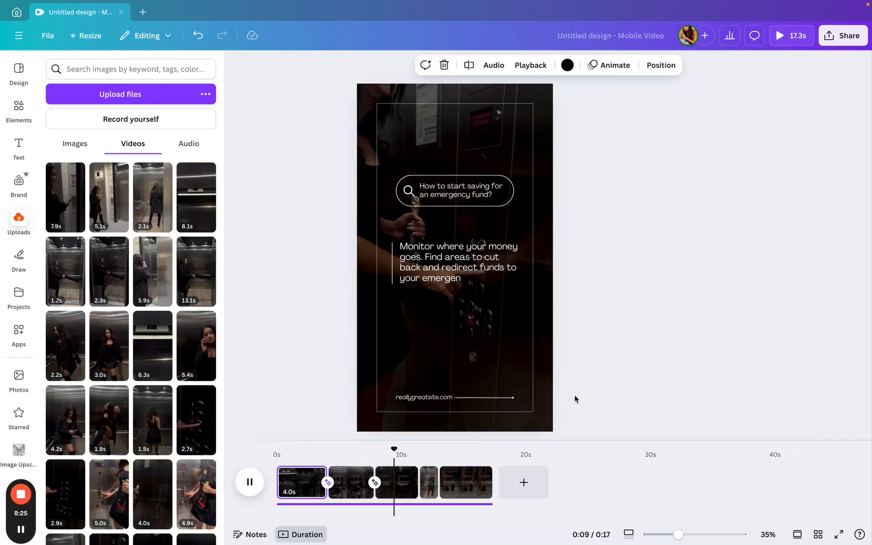
- Inspect the transition settings between the pages on the timeline
click(374, 483)
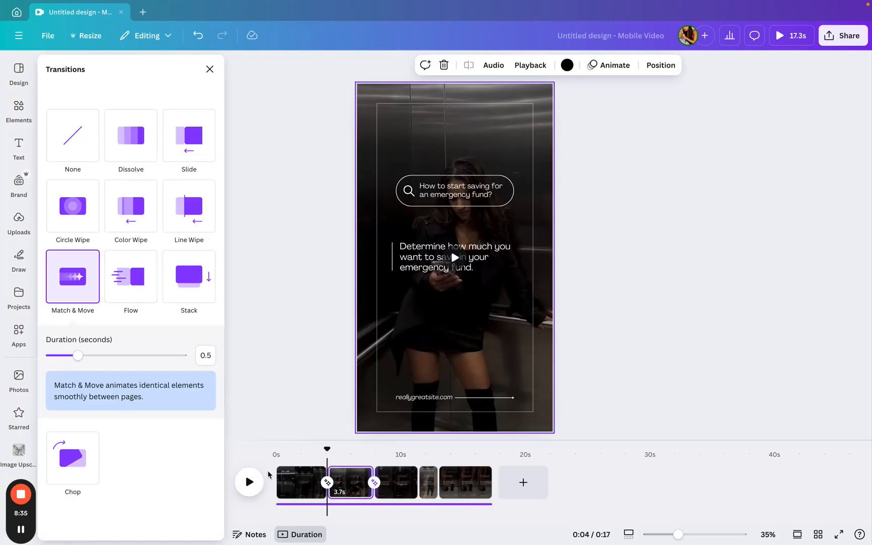
click(254, 483)
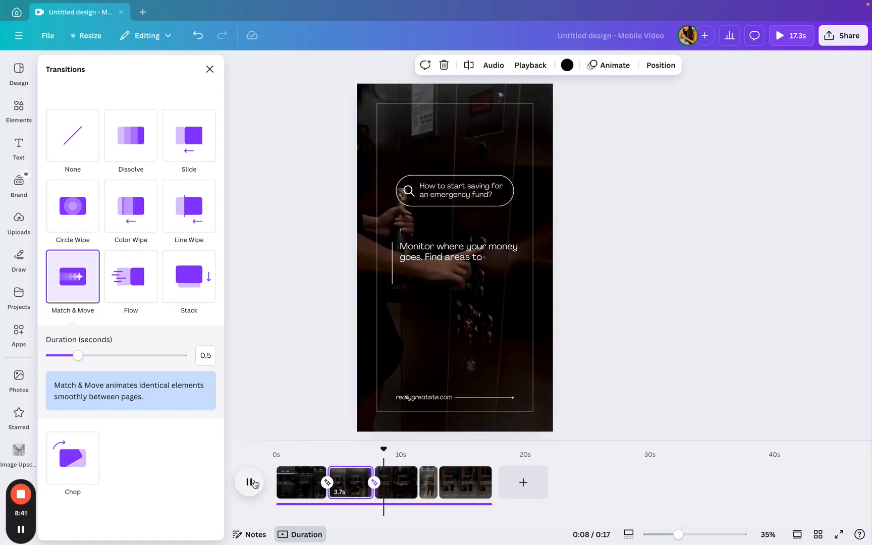
click(323, 485)
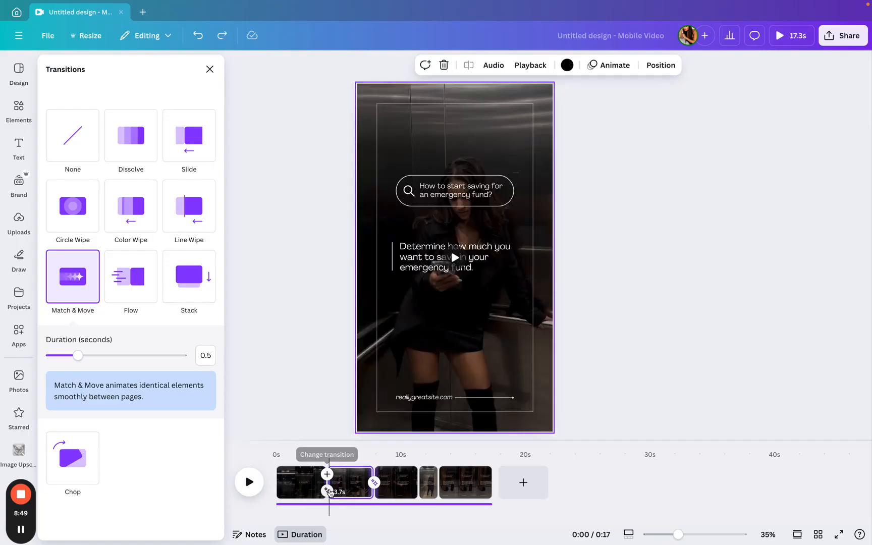
click(328, 491)
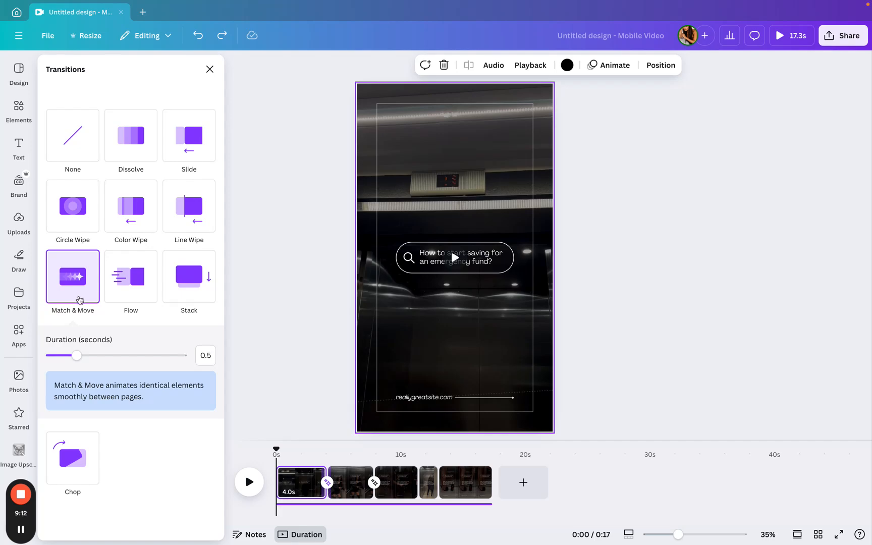
click(320, 393)
click(349, 477)
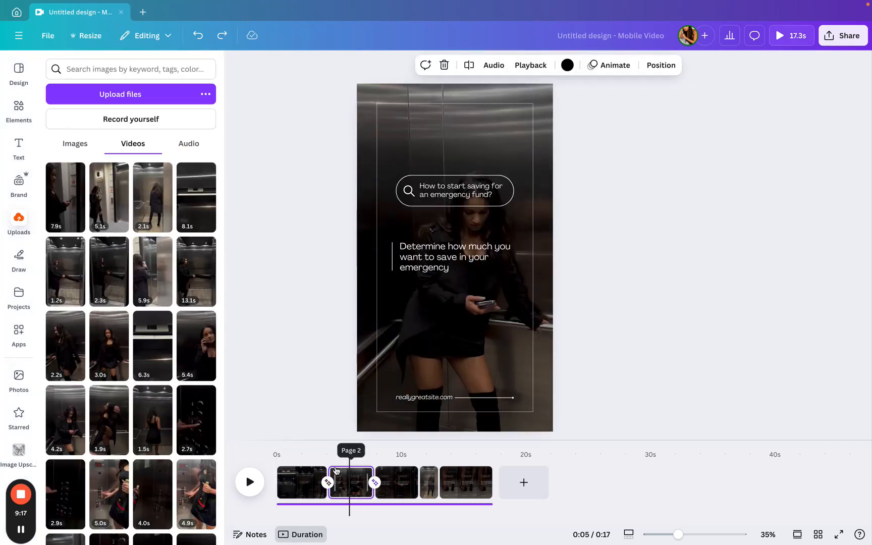
- Trim the start of page 2's clip on the timeline to about 3.2 seconds
click(261, 475)
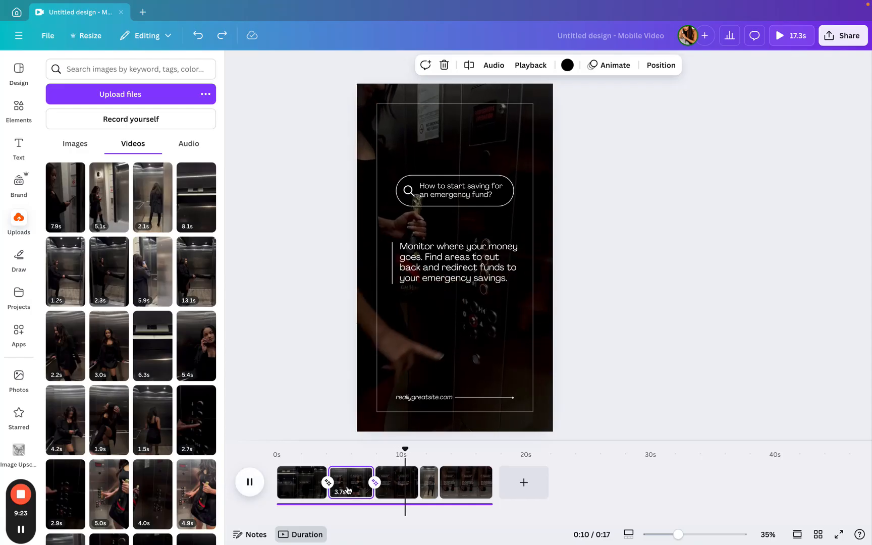
click(334, 472)
click(330, 473)
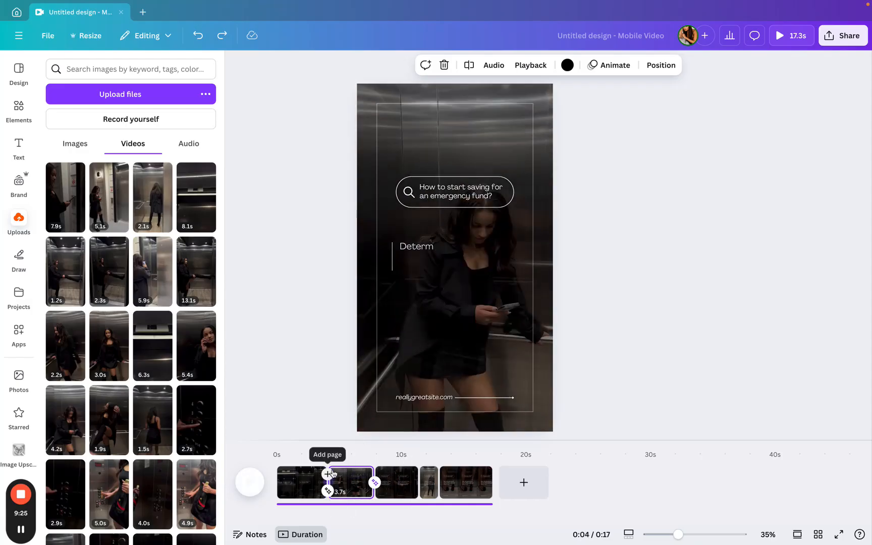
drag(332, 471, 337, 470)
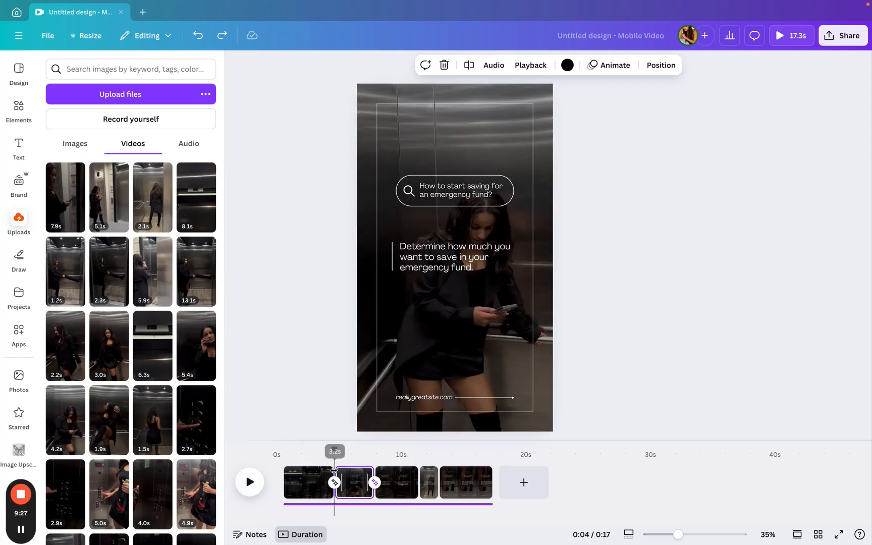
- Play the video preview from the beginning to check the trimmed clip
click(280, 464)
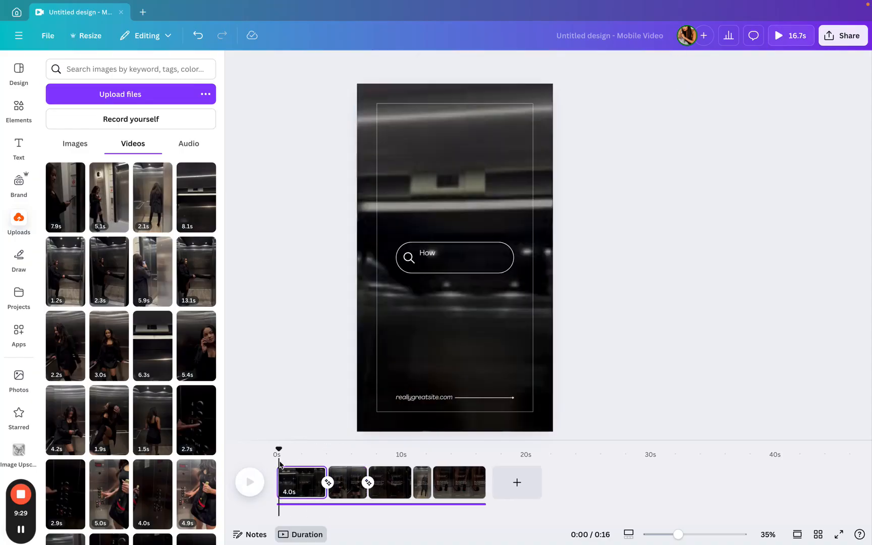
key(space)
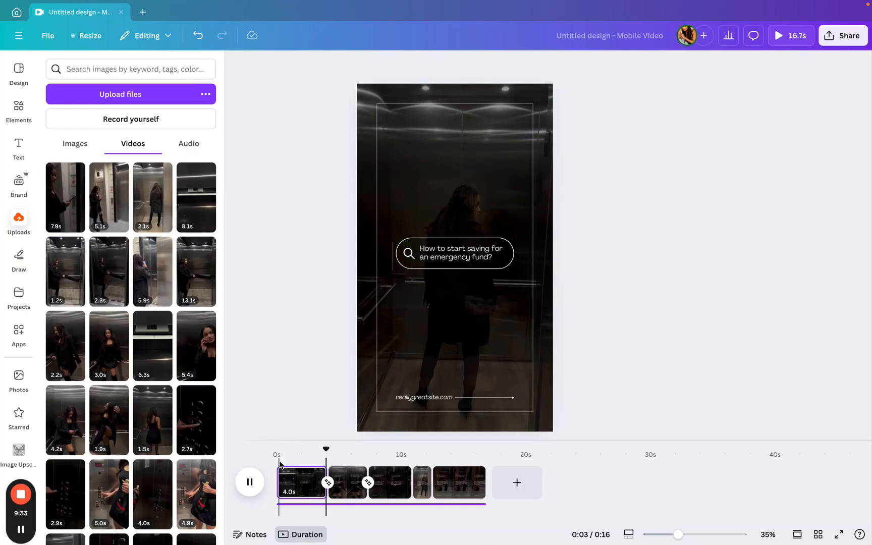
click(330, 471)
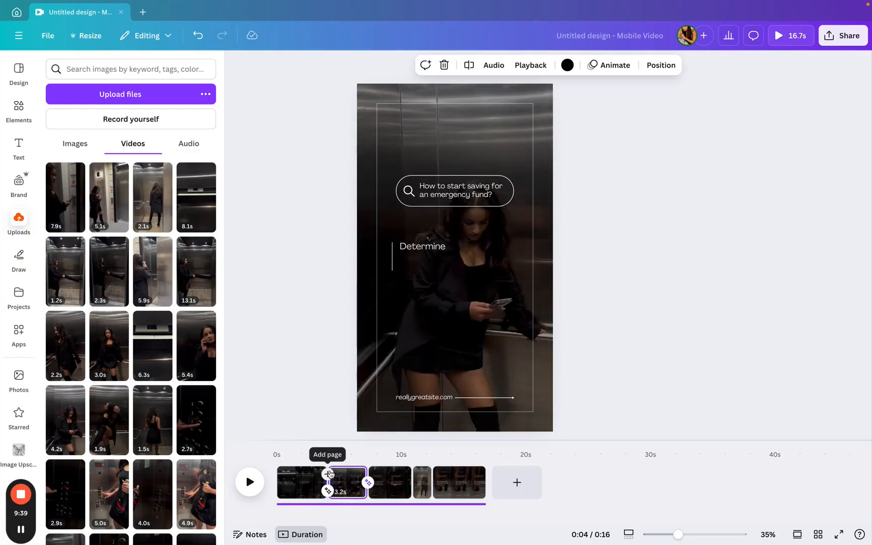
click(251, 480)
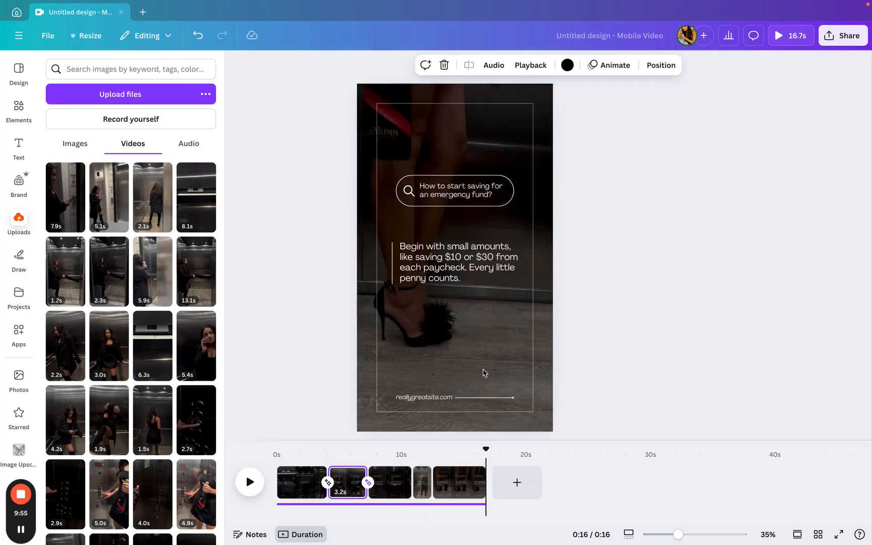
- Step through each page on the timeline to review its clip and text
click(467, 197)
click(307, 482)
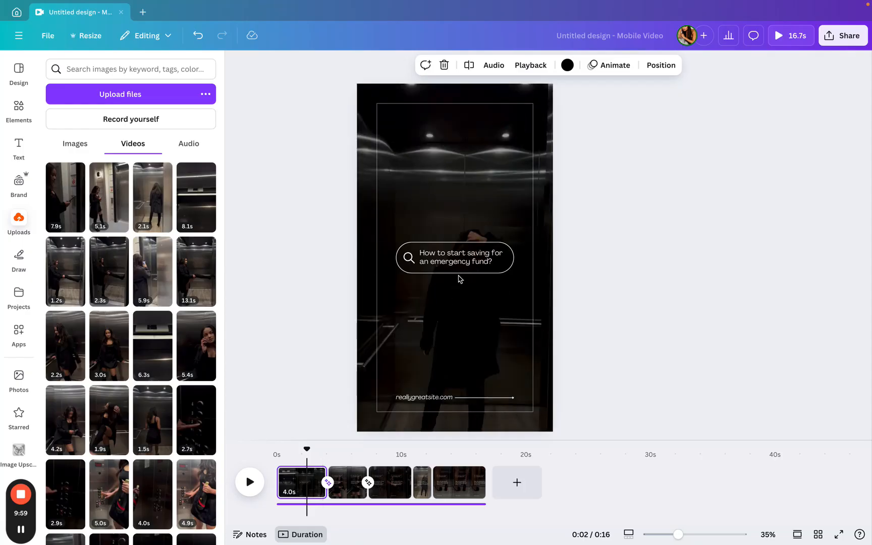
double_click(464, 255)
click(525, 290)
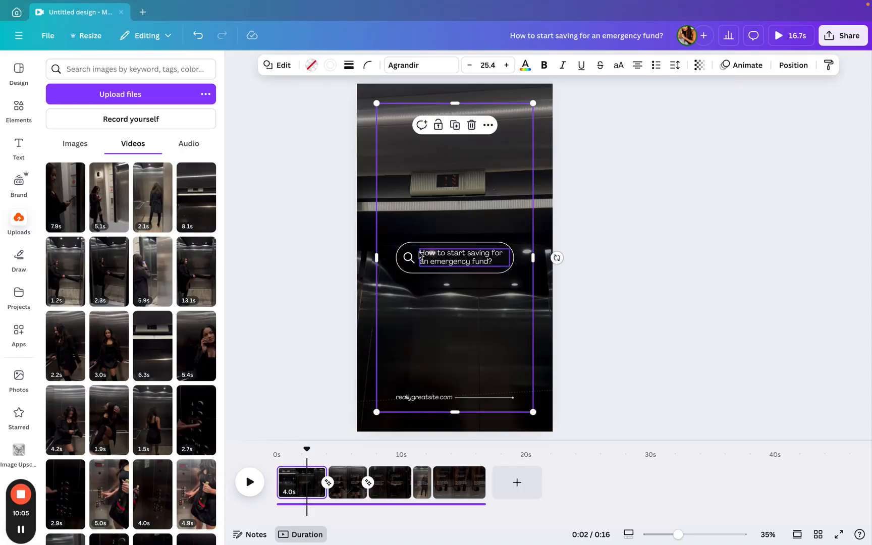
click(352, 464)
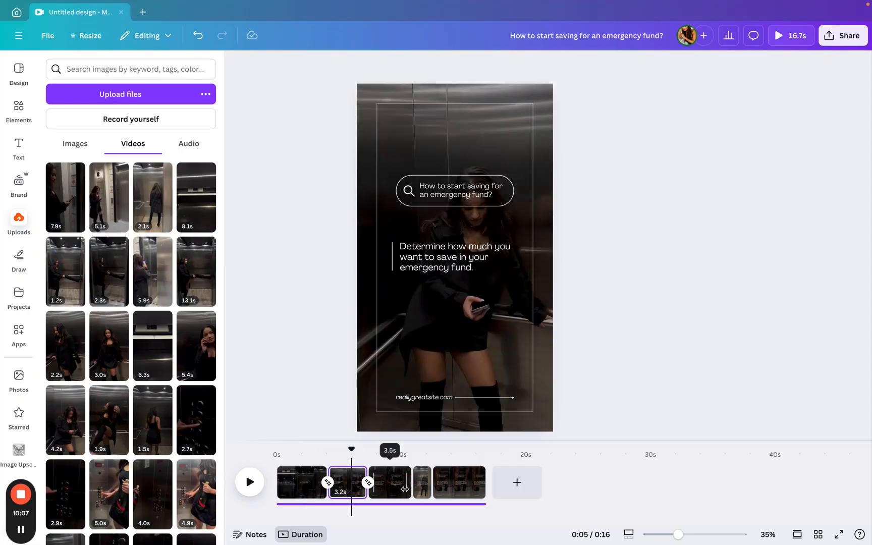
click(404, 482)
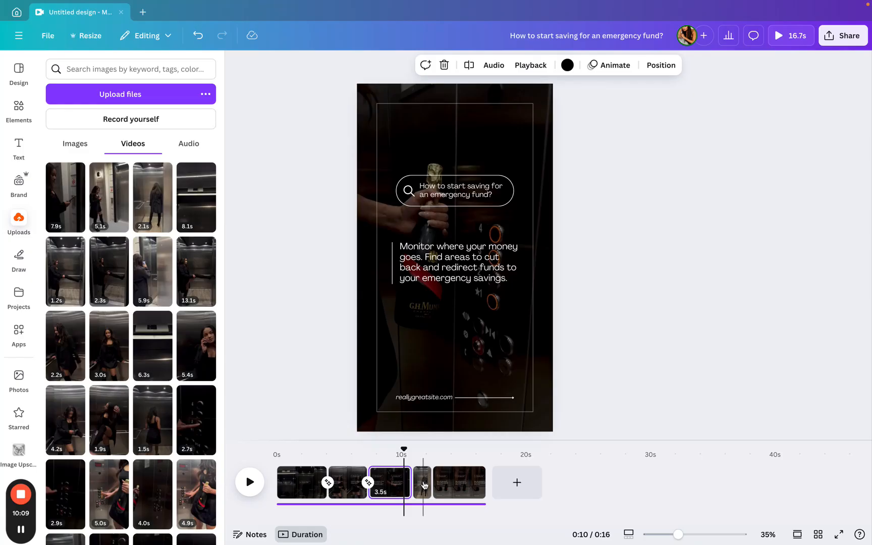
click(424, 484)
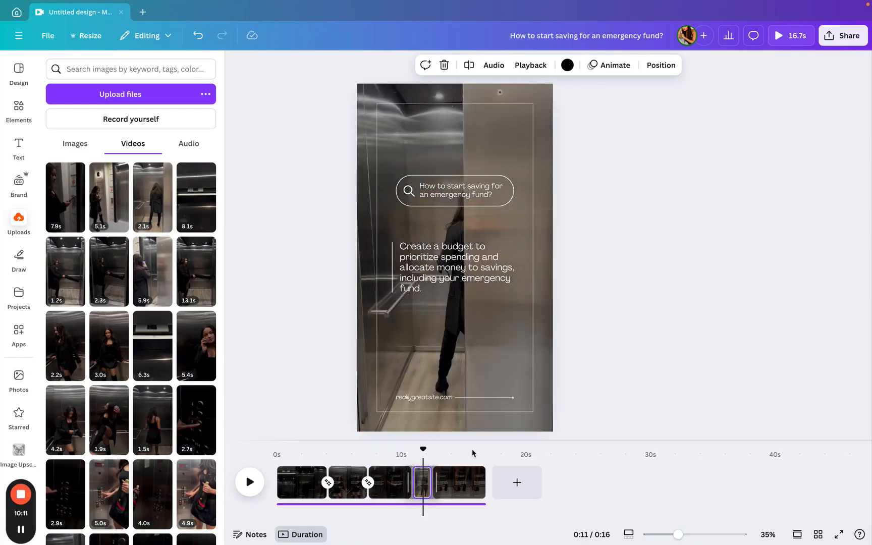
click(463, 482)
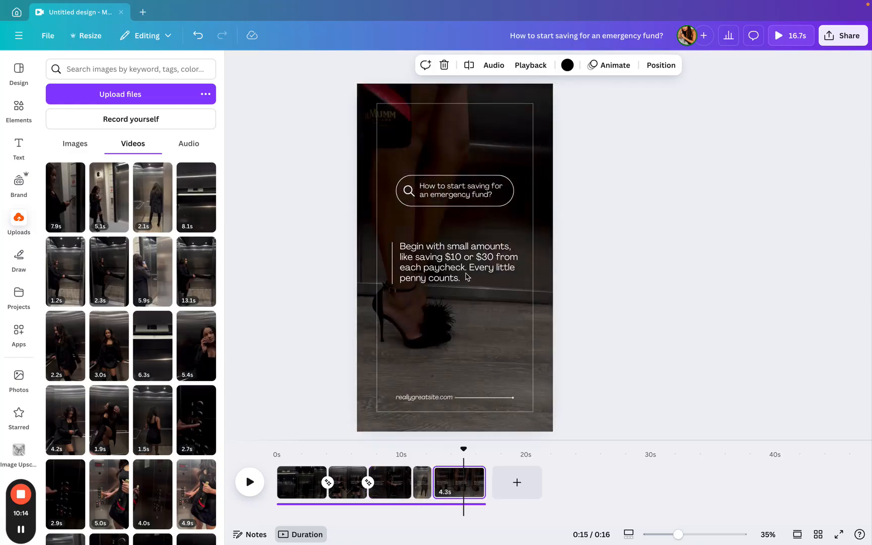
- Browse through the uploaded videos library
scroll(105, 329, down, 10)
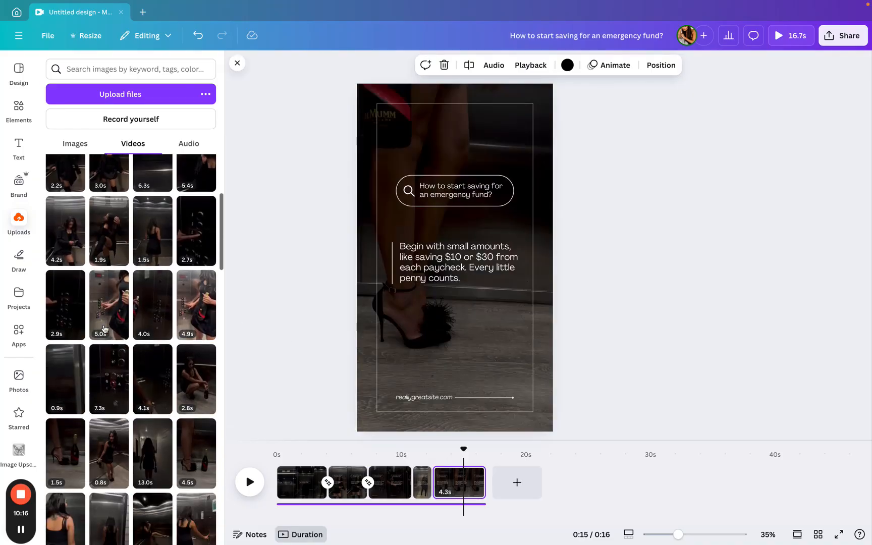
scroll(104, 329, down, 5)
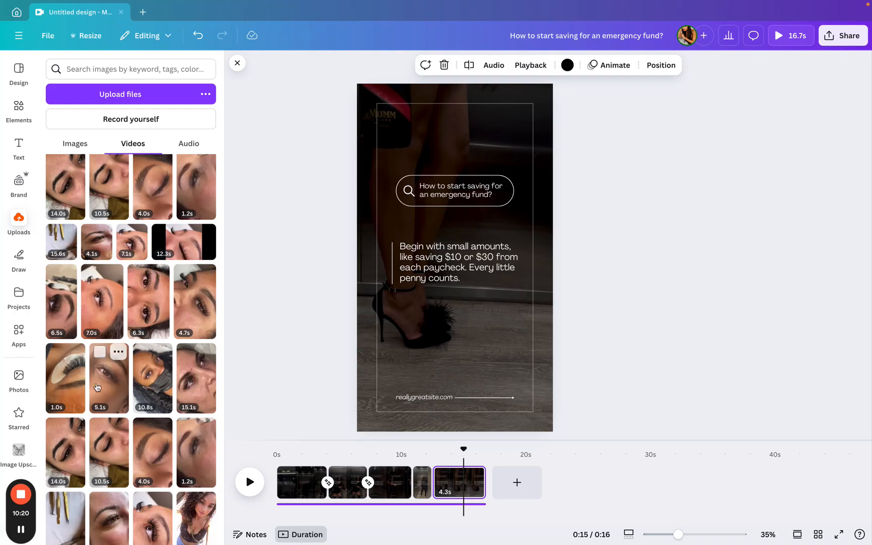
scroll(172, 421, down, 3)
scroll(172, 421, down, 4)
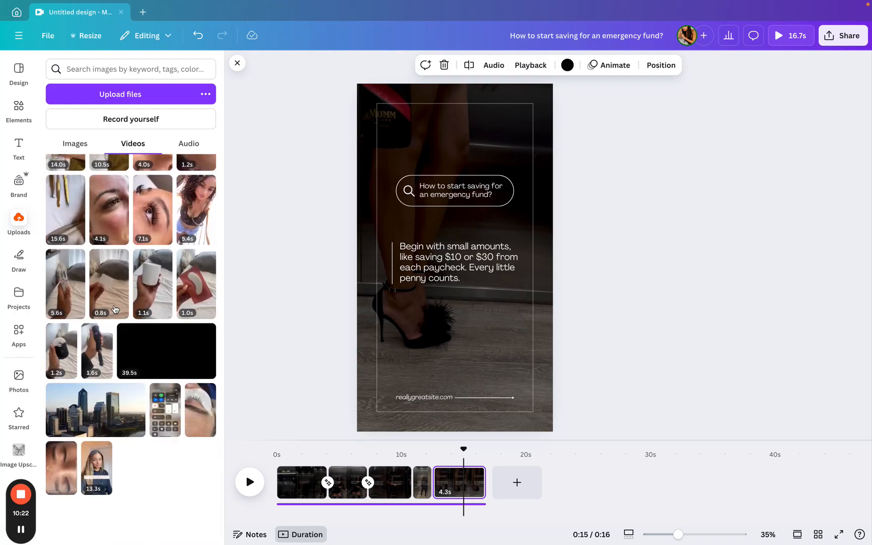
scroll(169, 448, down, 5)
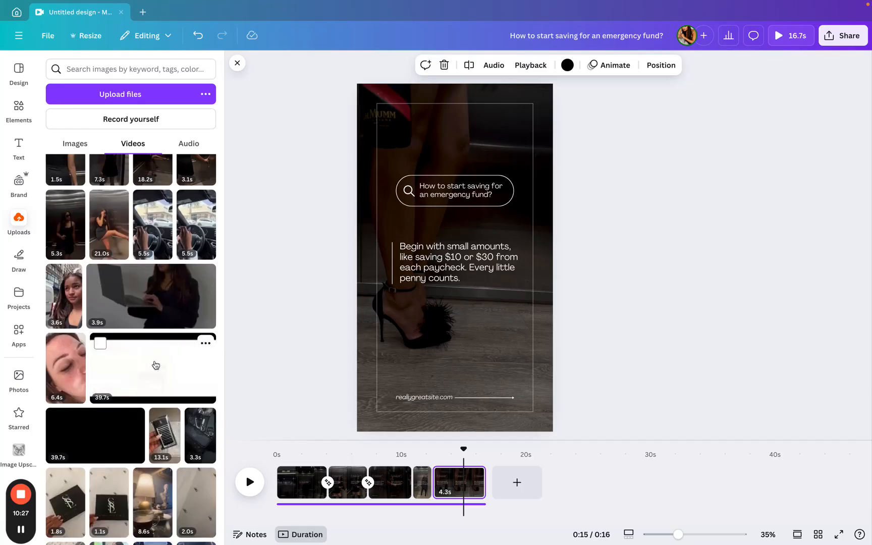
scroll(162, 429, up, 2)
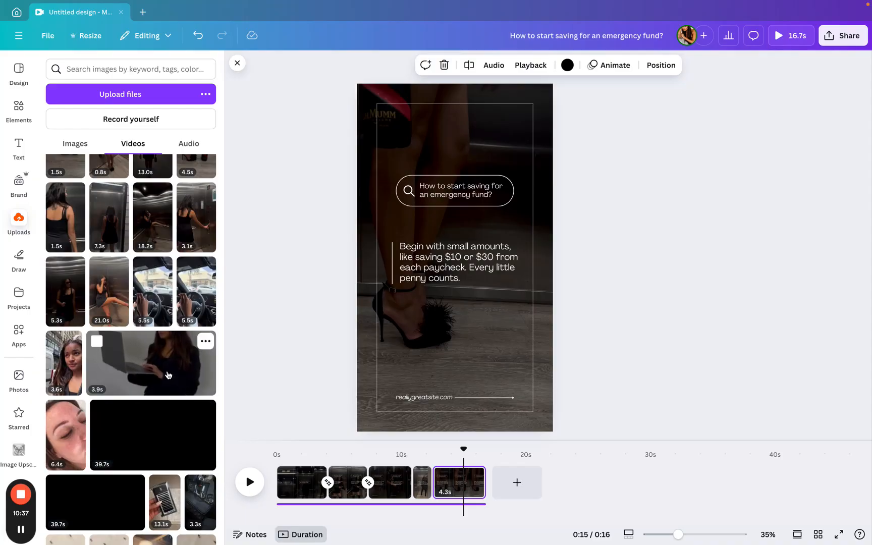
scroll(166, 383, up, 1)
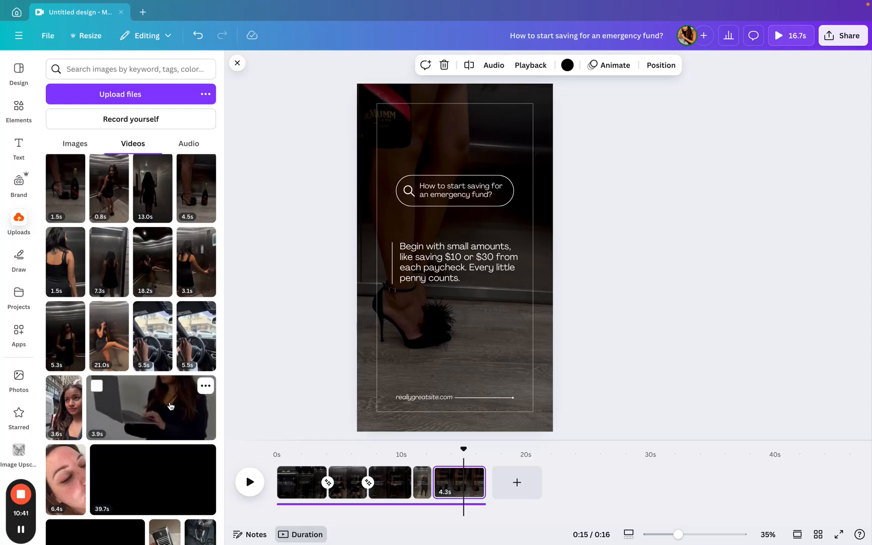
scroll(170, 406, up, 10)
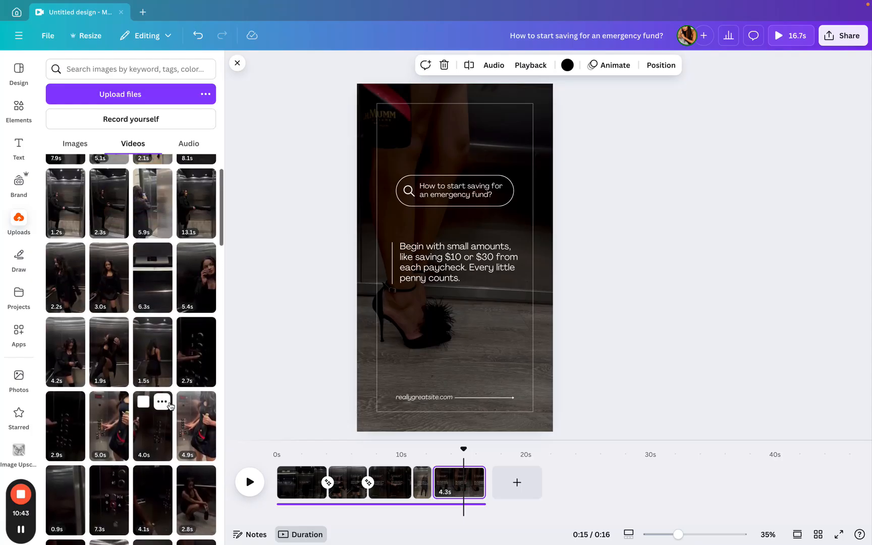
scroll(307, 349, up, 2)
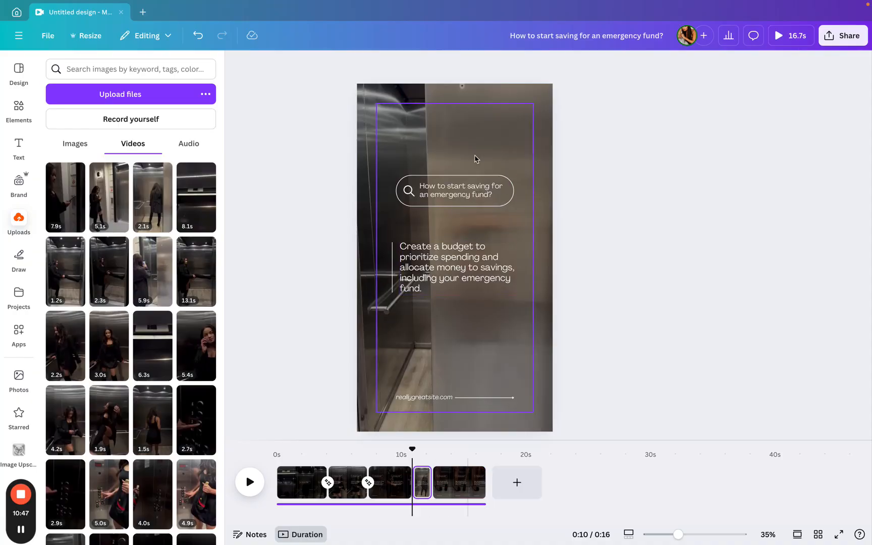
- Replace the website text at the bottom of page 4 with Siroki Studio
double_click(438, 403)
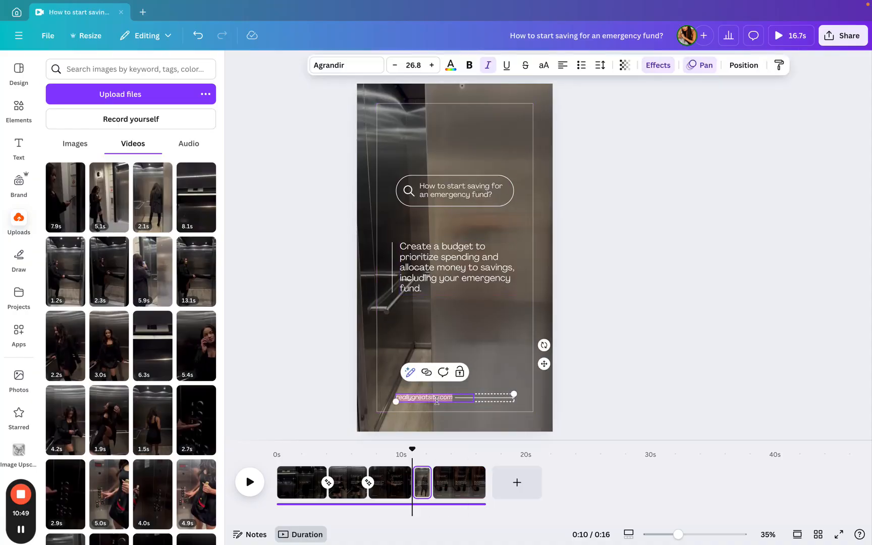
text(Sirok)
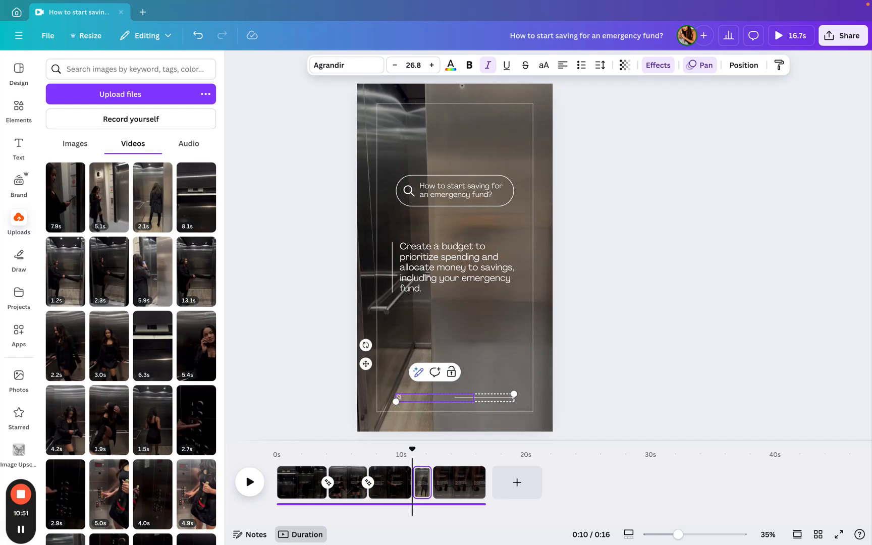
text(i St)
text(udio)
click(450, 323)
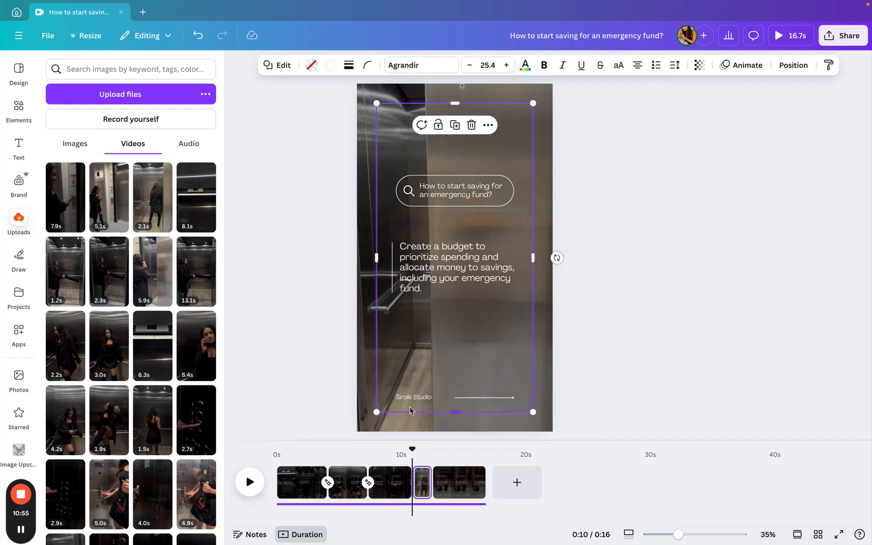
double_click(450, 273)
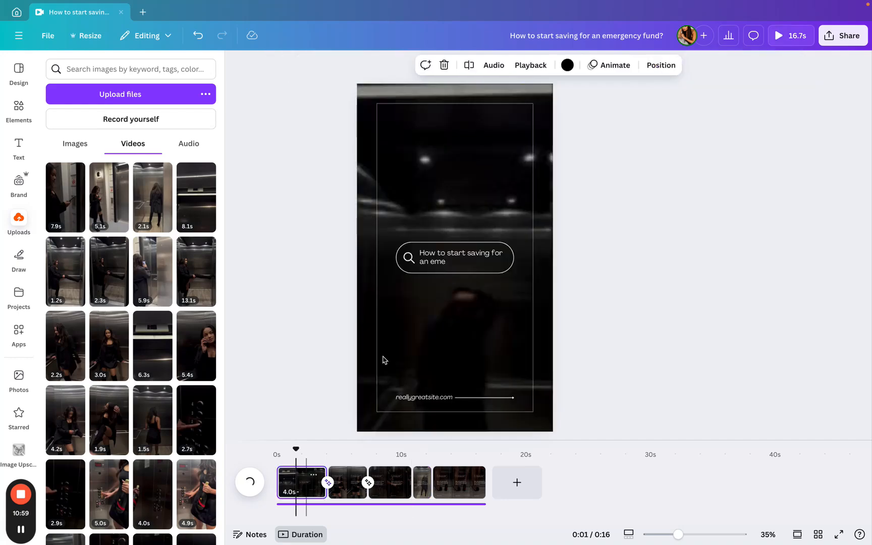
click(441, 267)
double_click(453, 262)
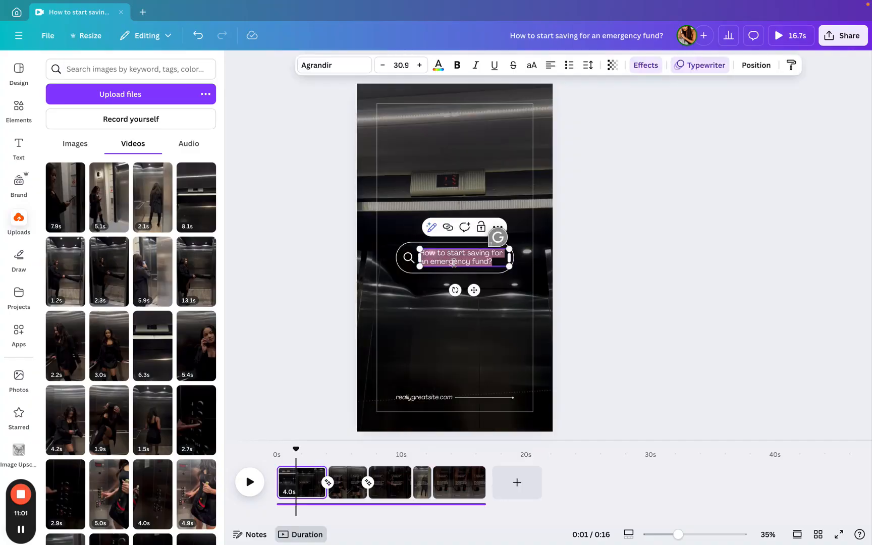
click(497, 263)
drag(465, 265, 422, 253)
click(354, 474)
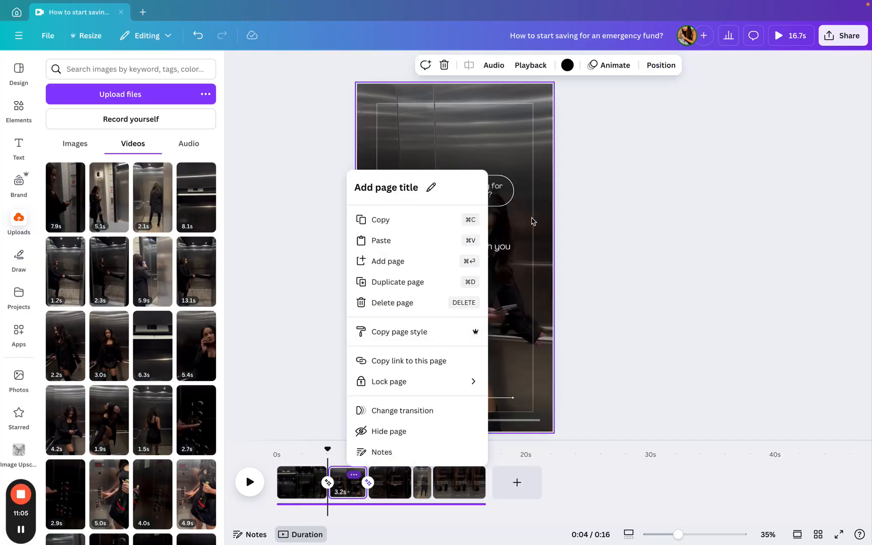
click(515, 305)
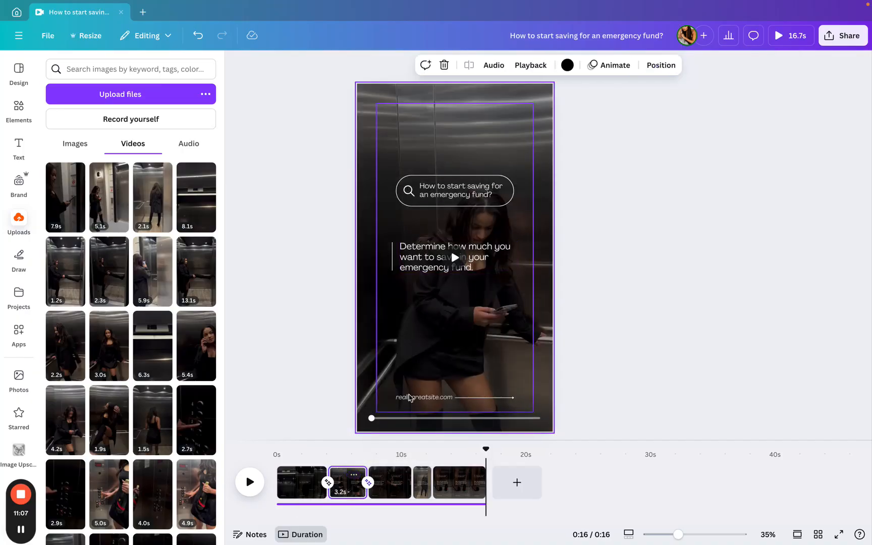
- Play the video preview from the first page to review all pages
click(399, 470)
click(514, 126)
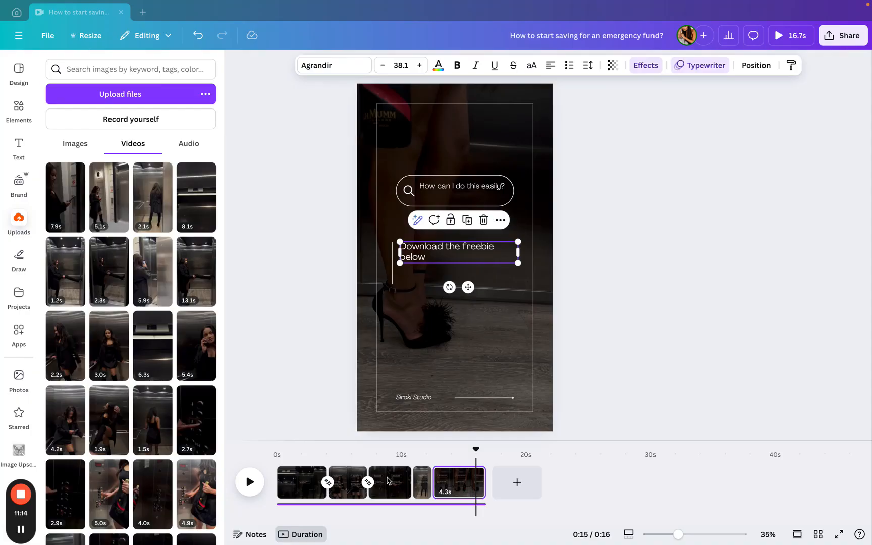
click(290, 481)
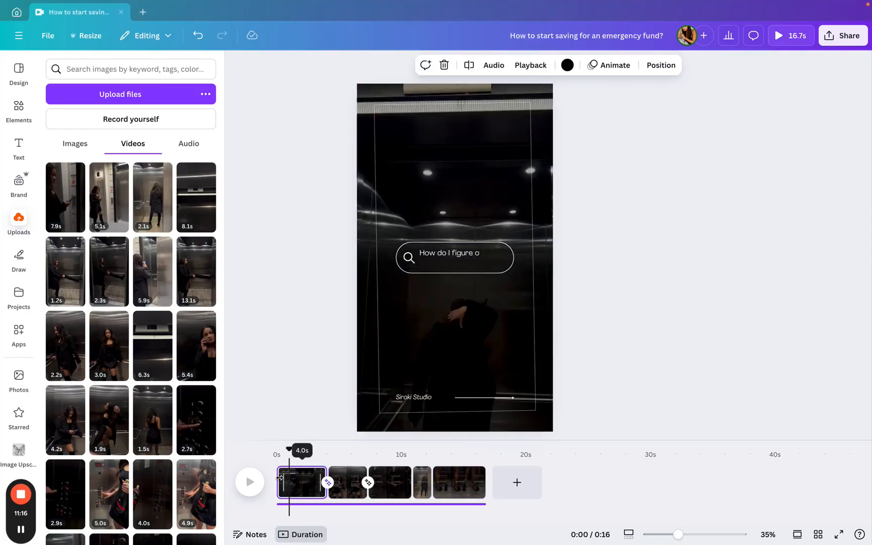
click(249, 482)
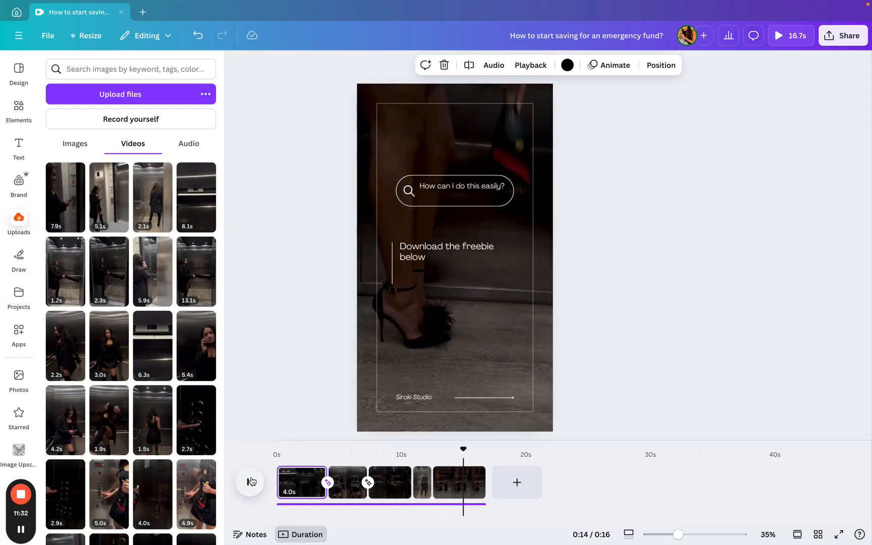
click(250, 481)
- Add an arrow shape to page 5 by searching the elements for arrow
click(18, 109)
click(128, 71)
text(arrow)
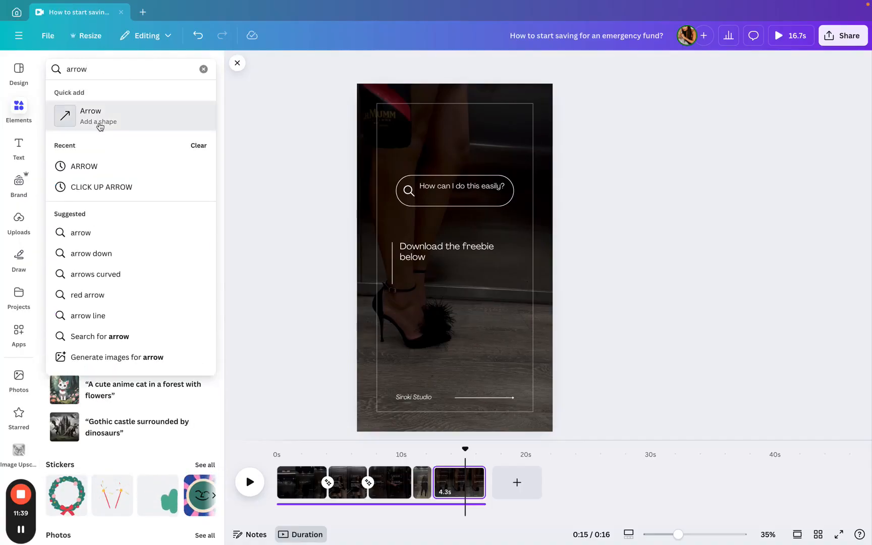
click(100, 126)
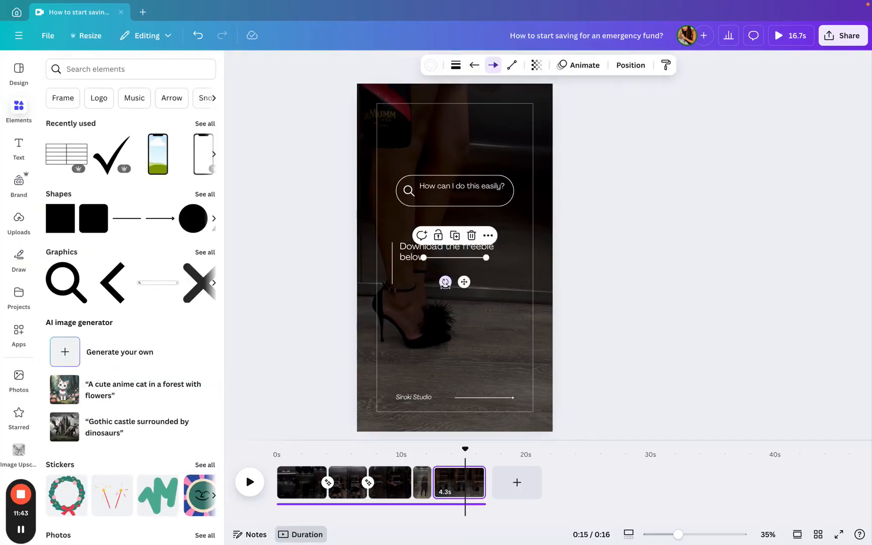
- Rotate the arrow to point down, shorten it, and place it below the Download the freebie below text
drag(445, 282, 378, 247)
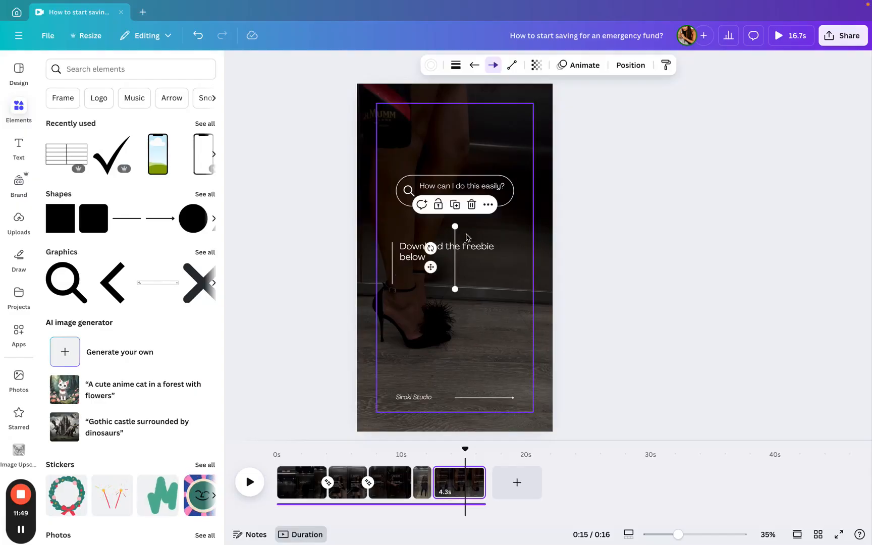
drag(456, 228, 455, 279)
click(407, 343)
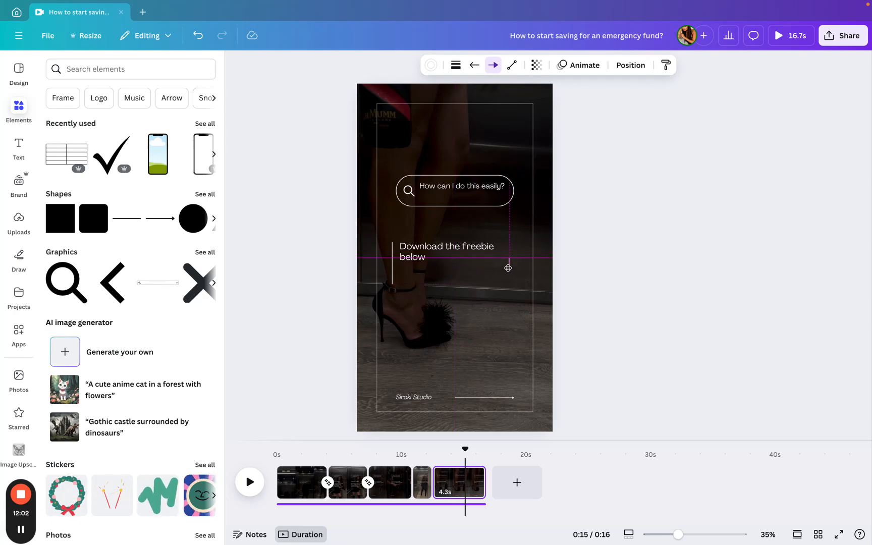
drag(507, 268, 460, 321)
click(504, 319)
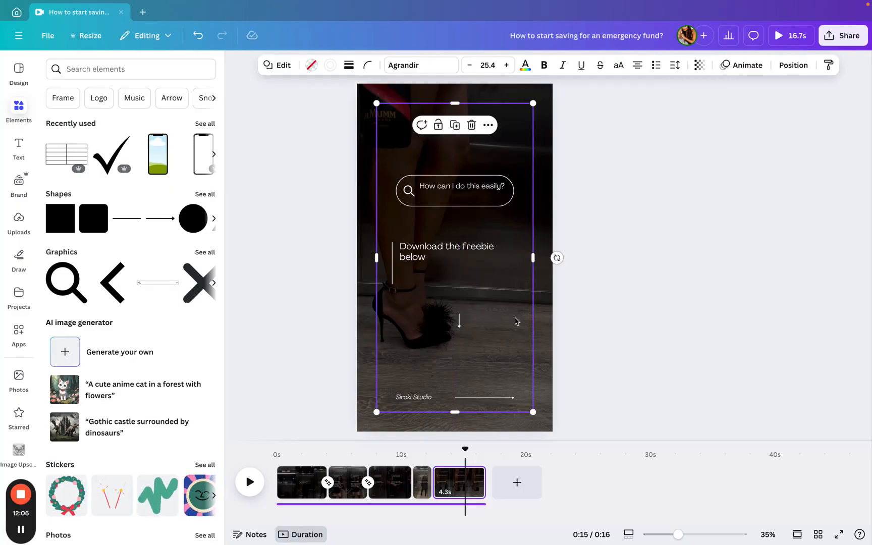
- Browse the recently used elements
click(141, 76)
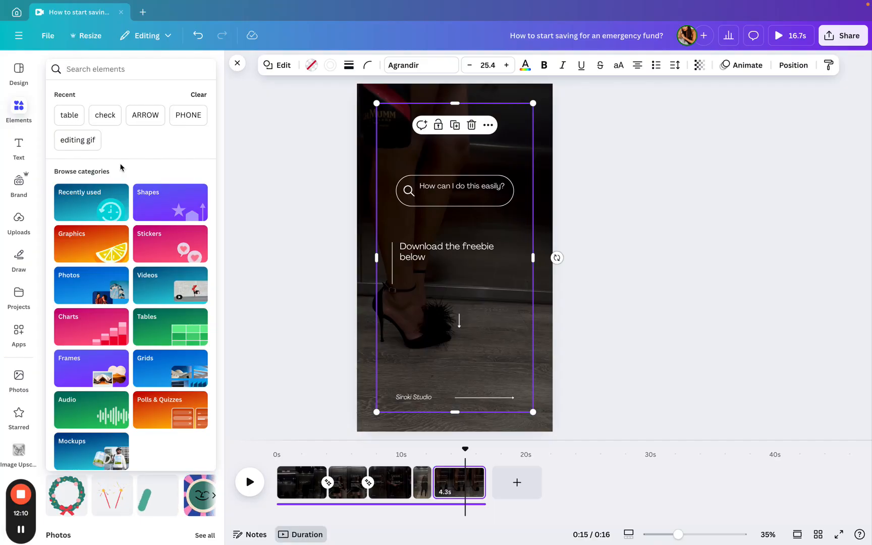
click(91, 202)
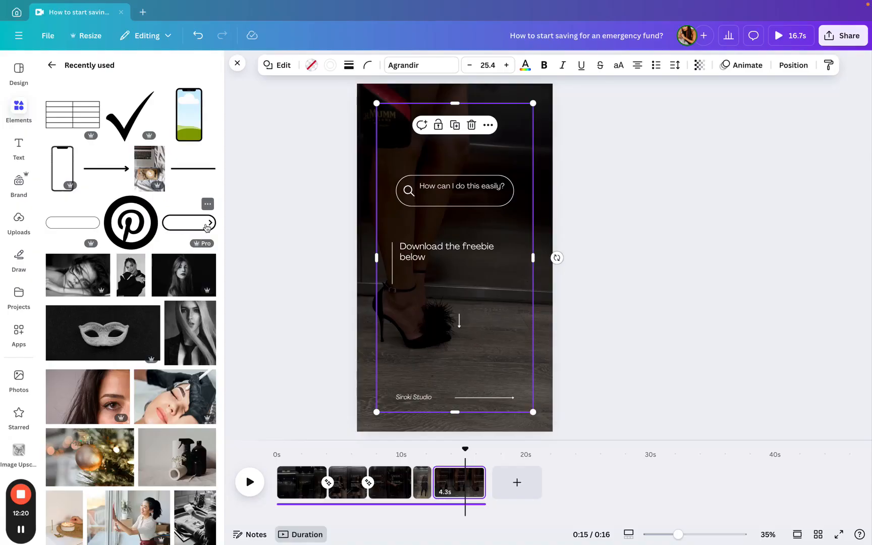
scroll(179, 259, down, 5)
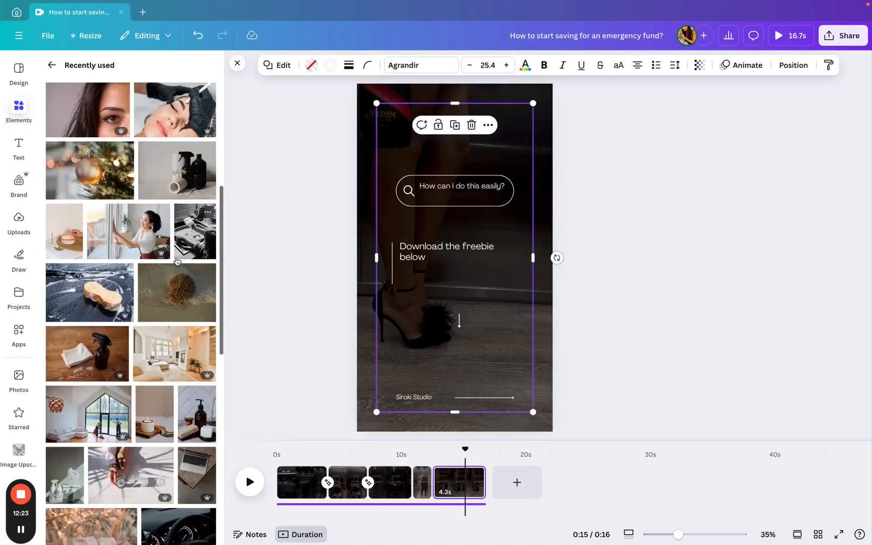
scroll(177, 261, up, 5)
click(440, 335)
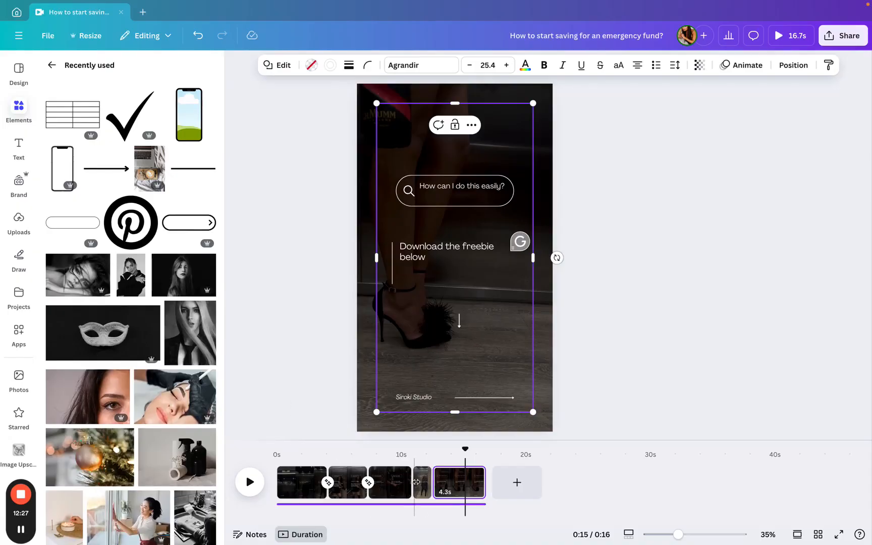
- Play the preview of page 5 to check the new arrow
click(444, 482)
click(250, 482)
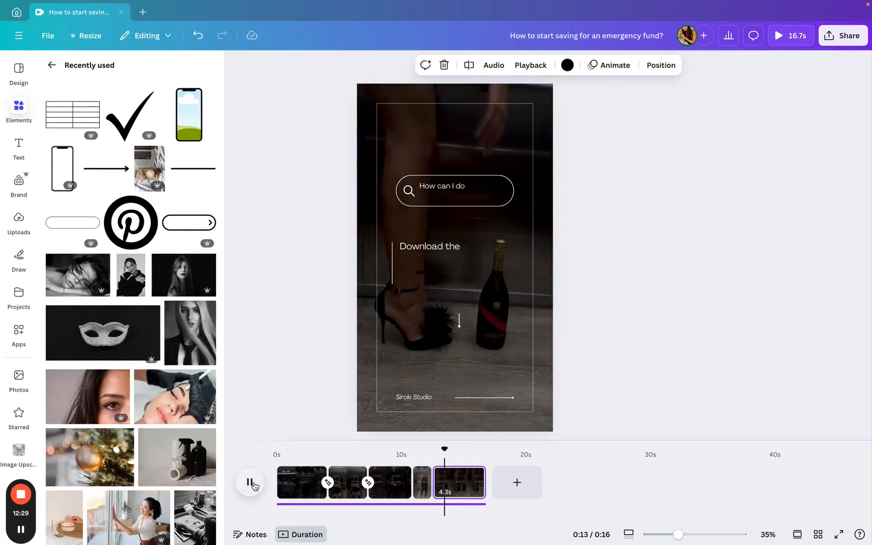
click(485, 189)
drag(484, 186, 485, 188)
- Open the Brand panel and look over its logo, colour palette and fonts
click(313, 482)
click(452, 257)
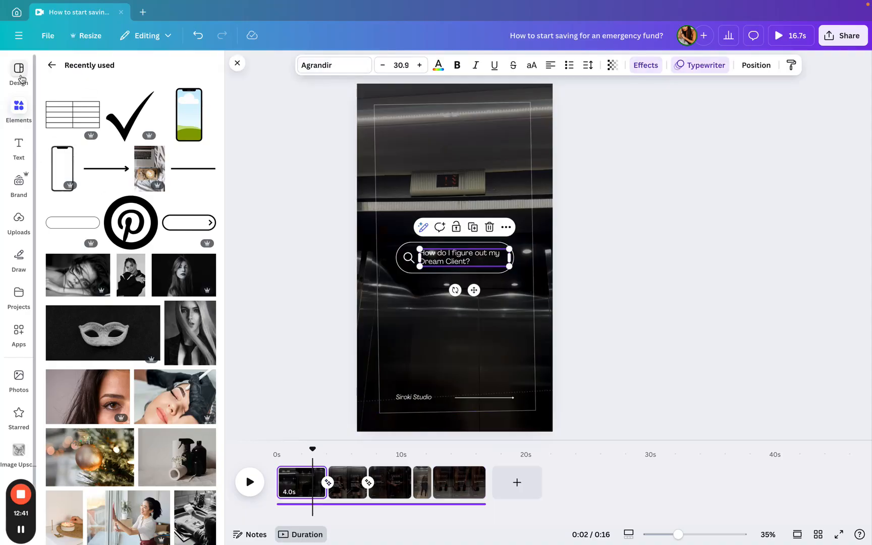
click(19, 146)
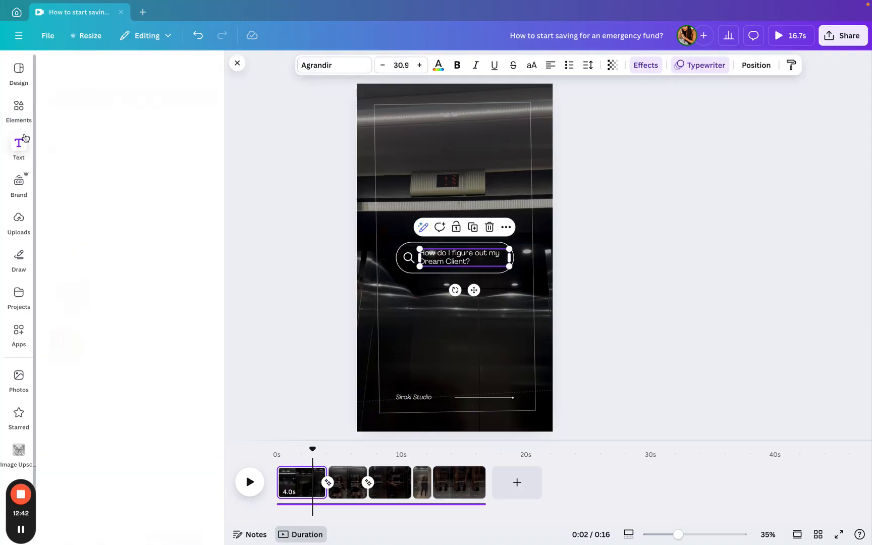
click(25, 190)
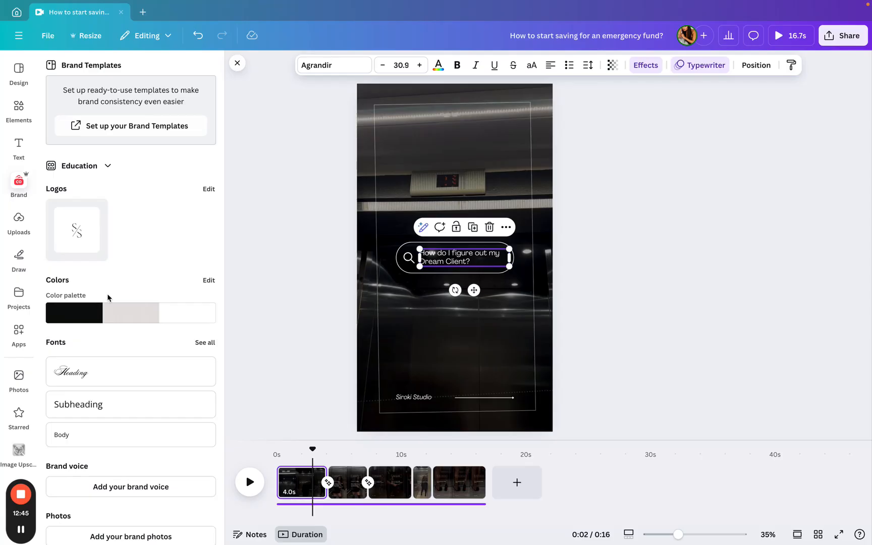
scroll(107, 297, down, 3)
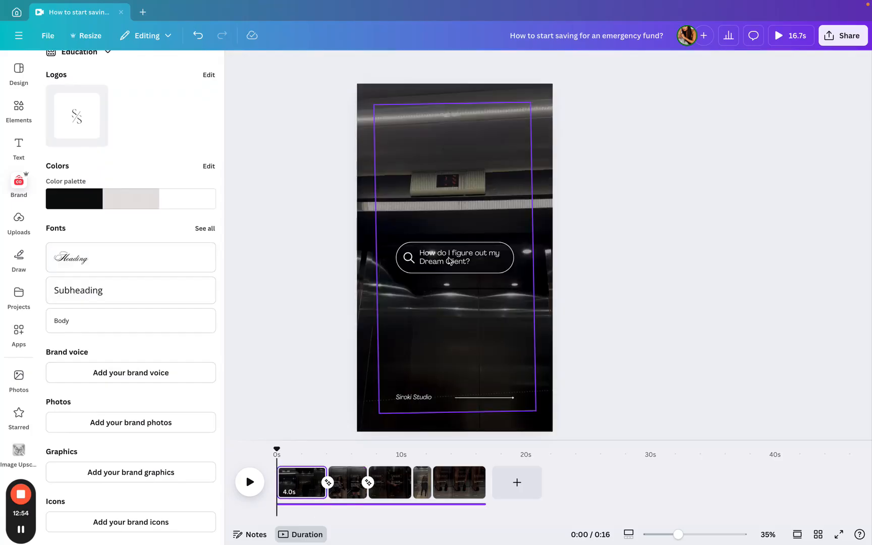
click(527, 172)
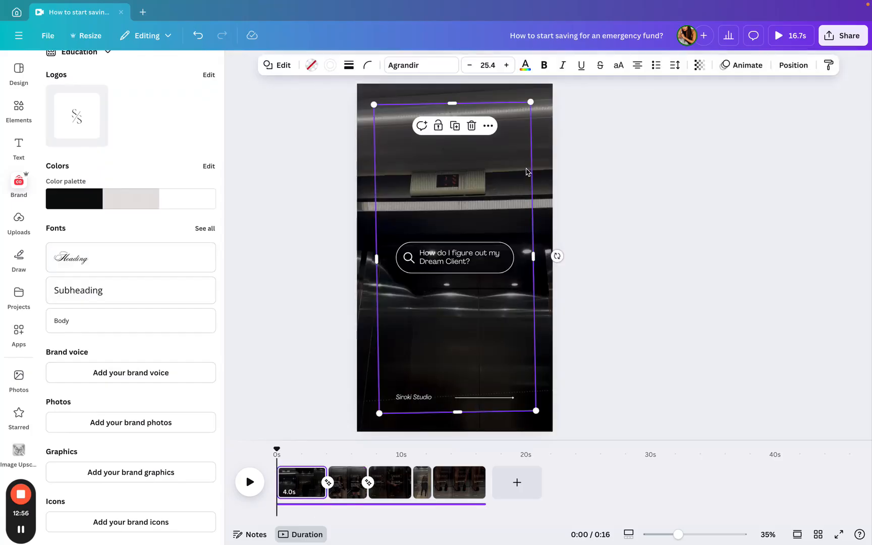
click(651, 143)
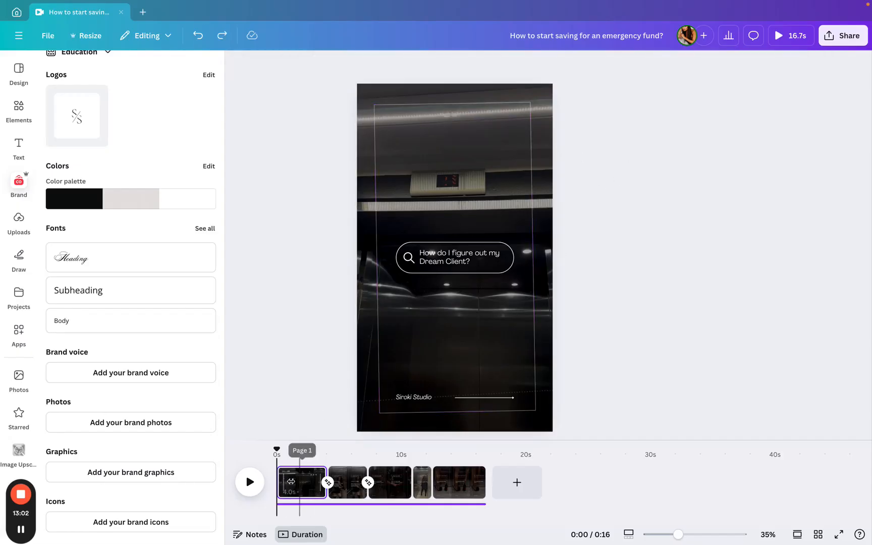
- Play page 1 briefly to review its clip and text
click(252, 482)
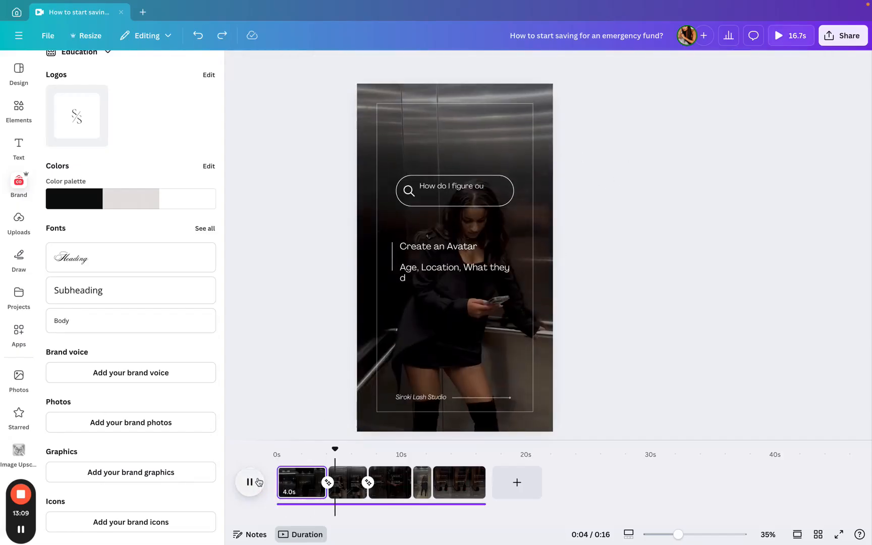
click(290, 484)
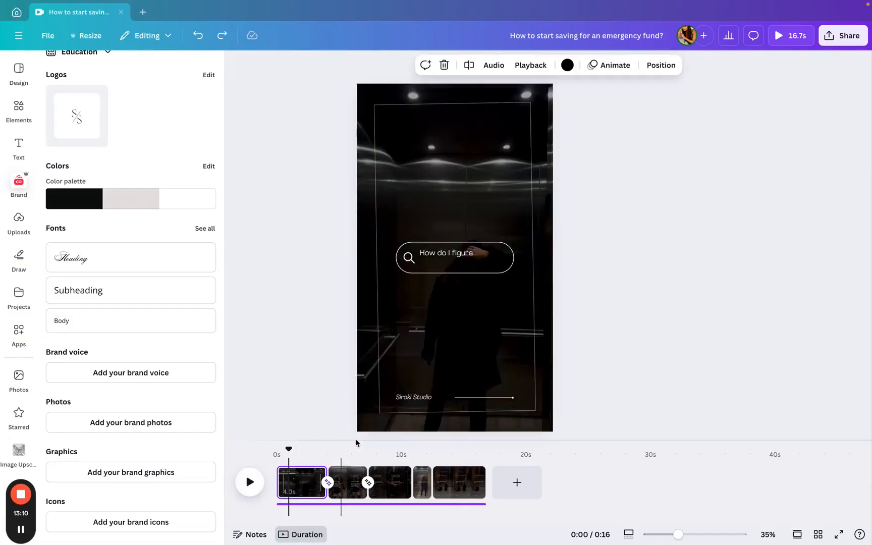
click(388, 419)
click(389, 418)
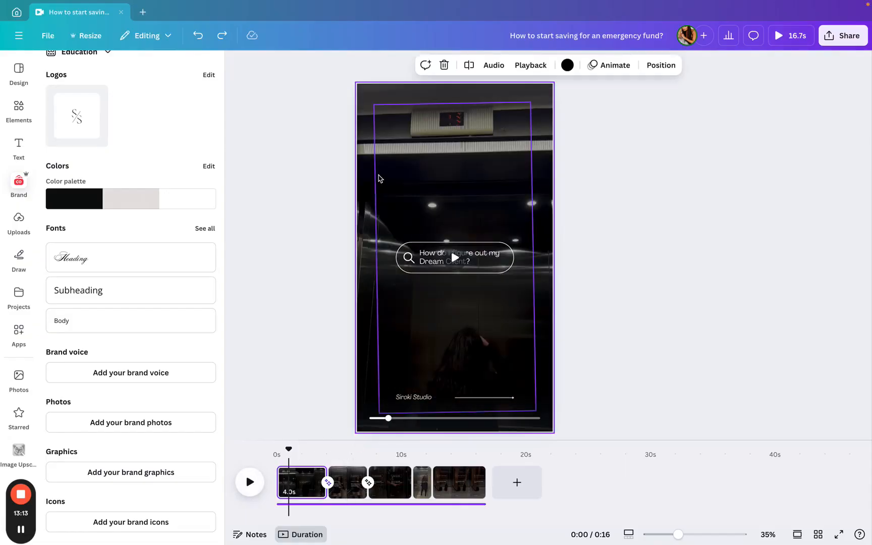
- Straighten the tilted border frame on page 1 so its edges are level
click(379, 176)
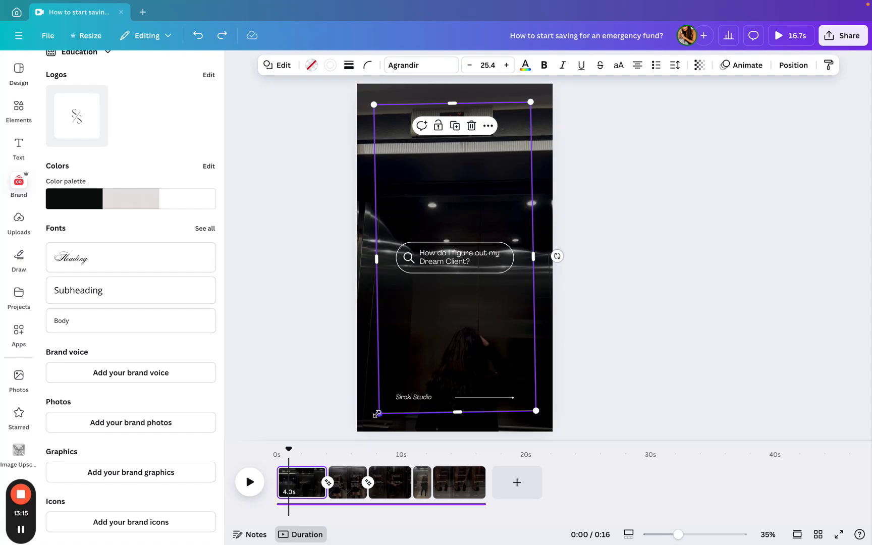
drag(379, 414, 378, 412)
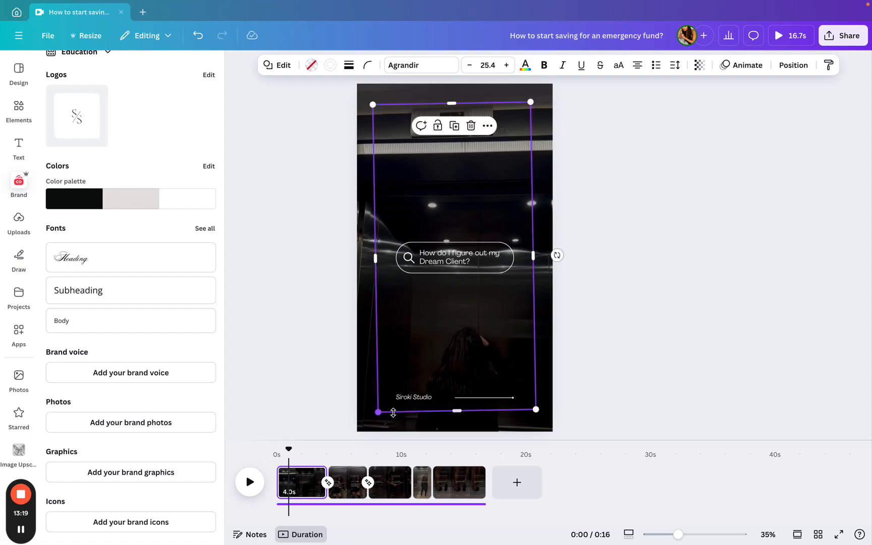
drag(557, 255, 558, 261)
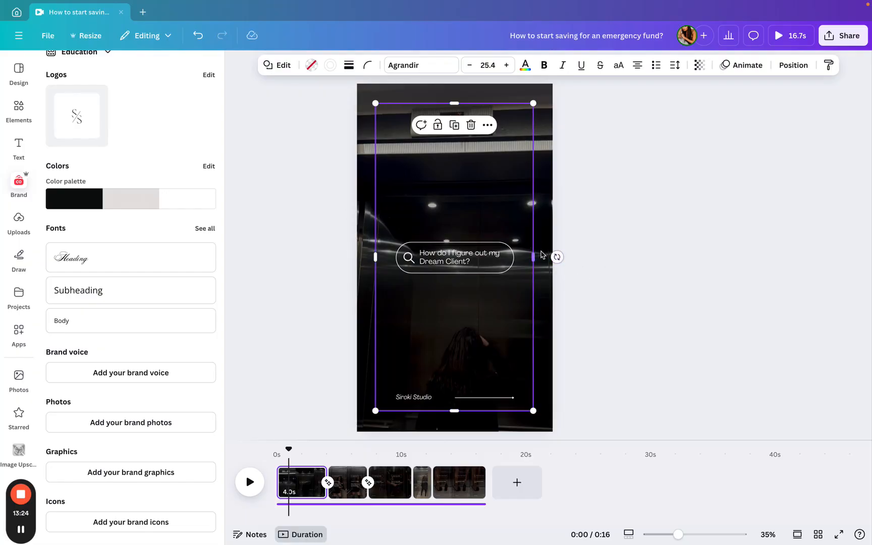
click(577, 237)
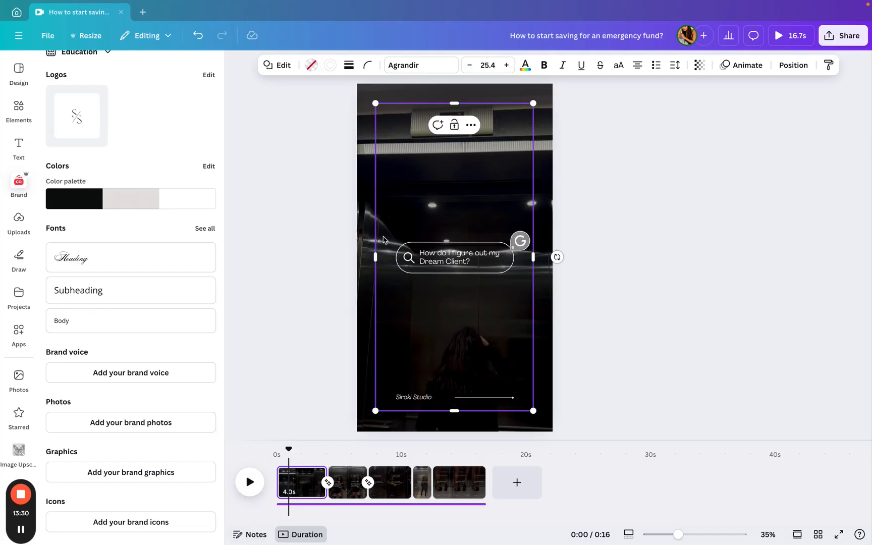
- Rename the design as Dream Client
click(646, 178)
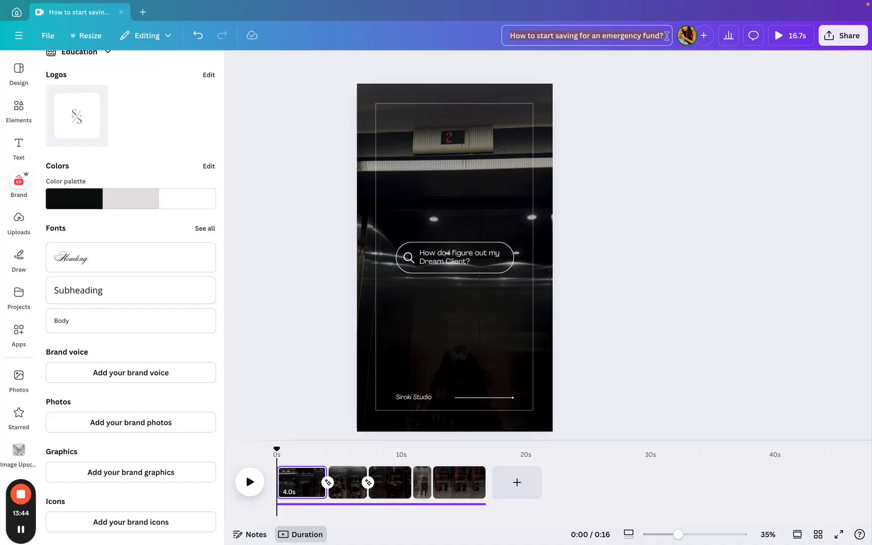
text(Dre)
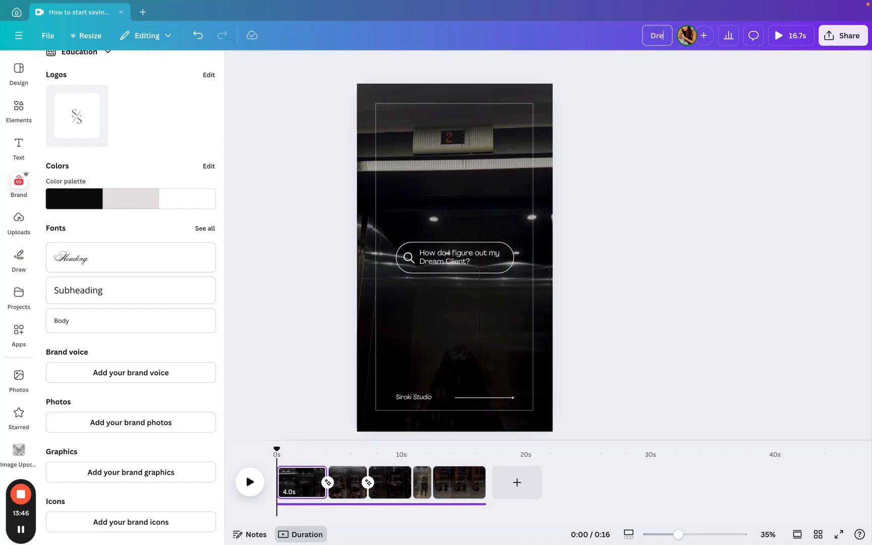
text(am Clien)
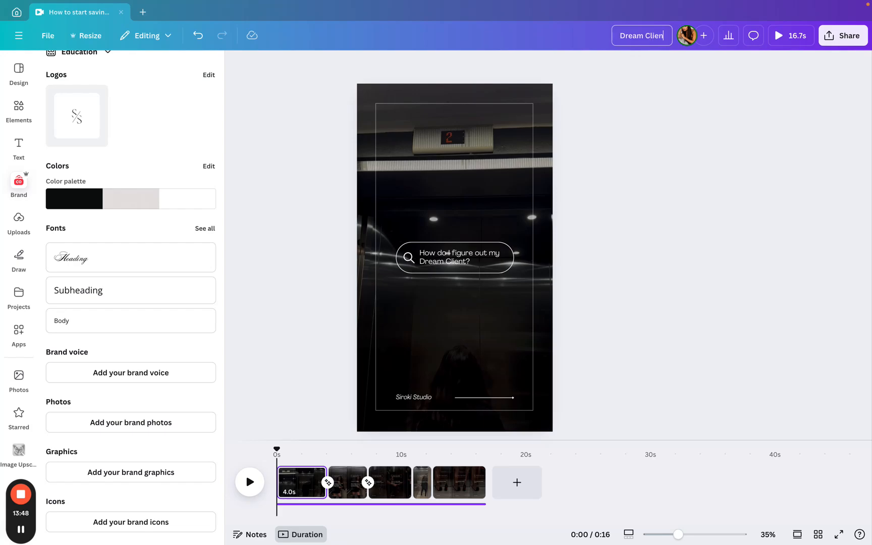
- Open the sharing options, close them, and return to the home page
click(844, 36)
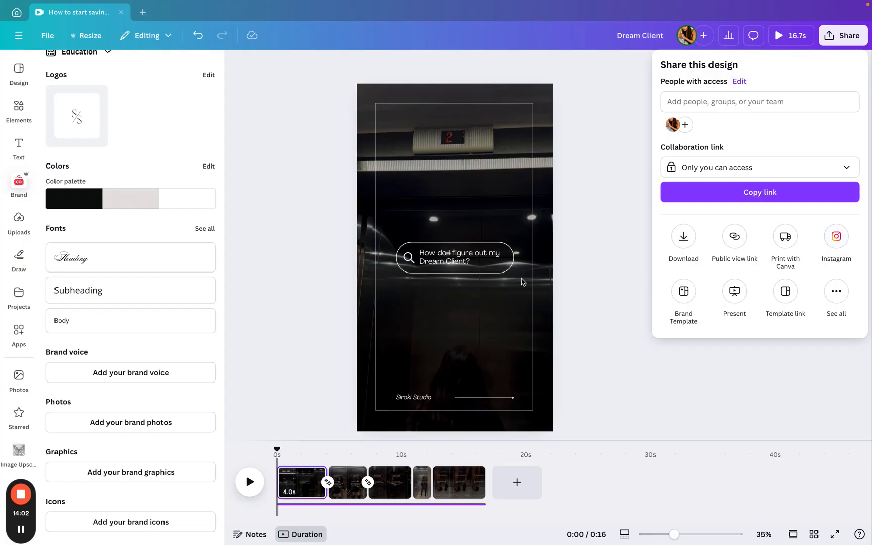
click(587, 288)
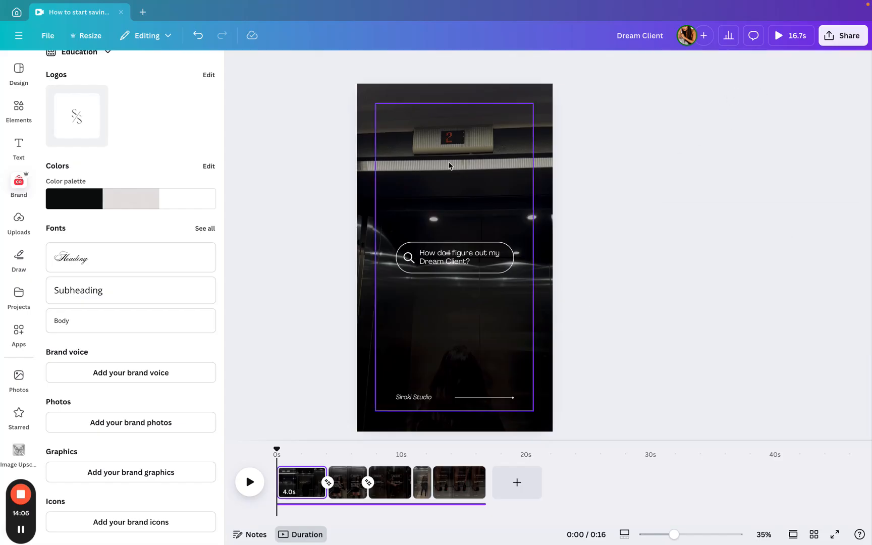
scroll(107, 137, up, 3)
click(14, 46)
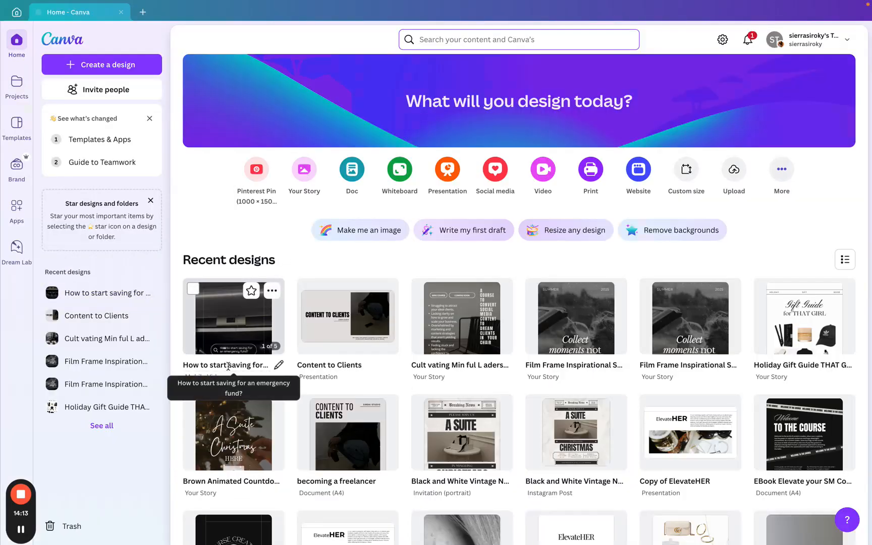
- Rename the design to Dream Client in the recent designs list
click(228, 366)
text(Dream Client)
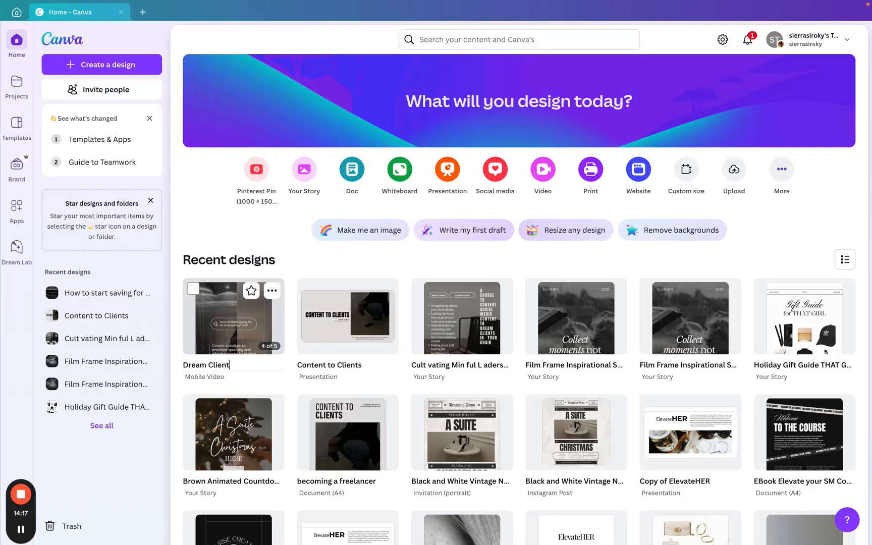
key(Return)
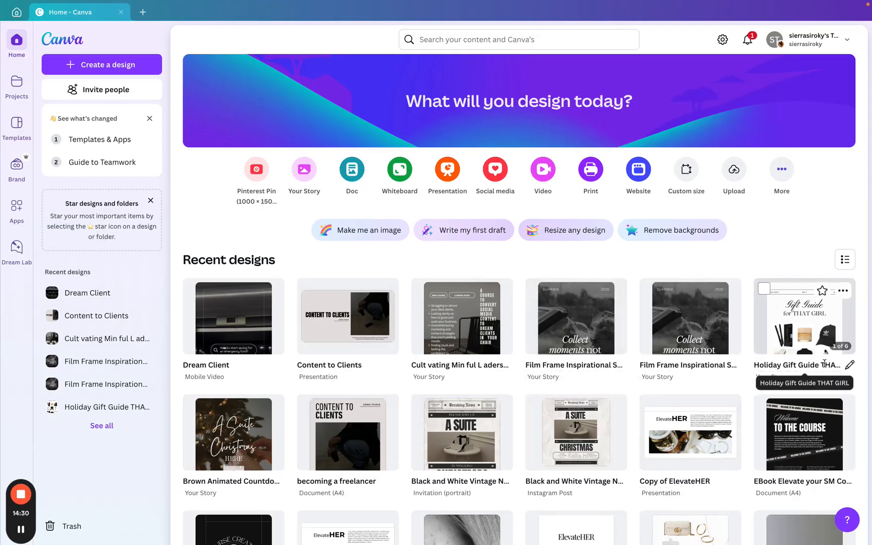
scroll(823, 363, down, 3)
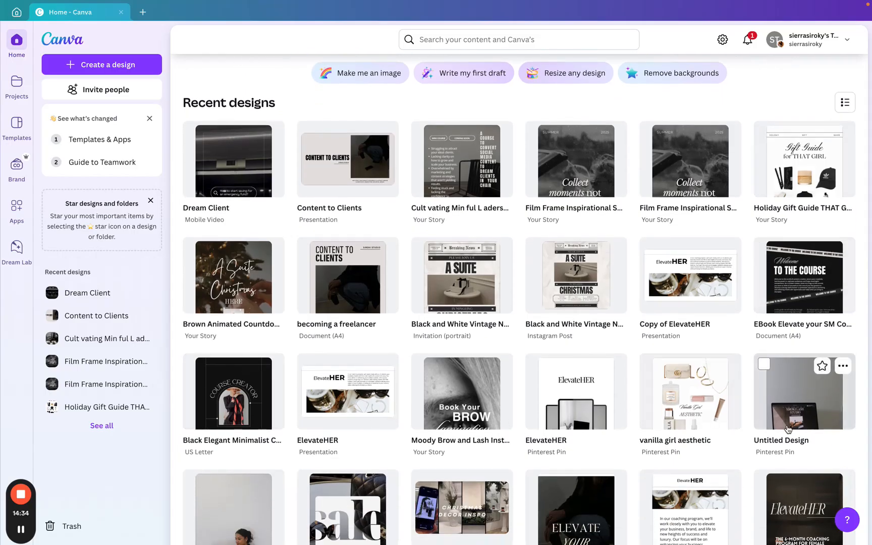
- Scroll through the recent designs and open the Black and White Hair Makeup Appointment Instagram Story design
scroll(665, 393, down, 5)
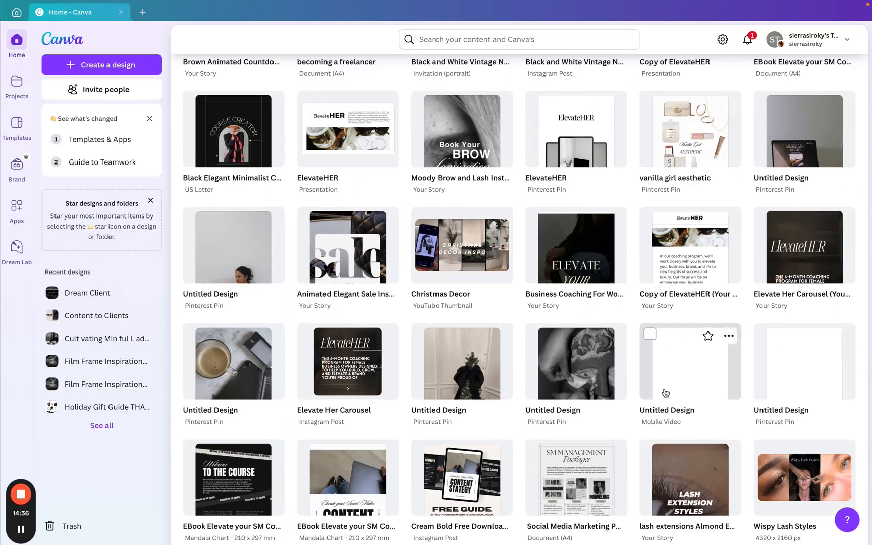
scroll(666, 394, down, 10)
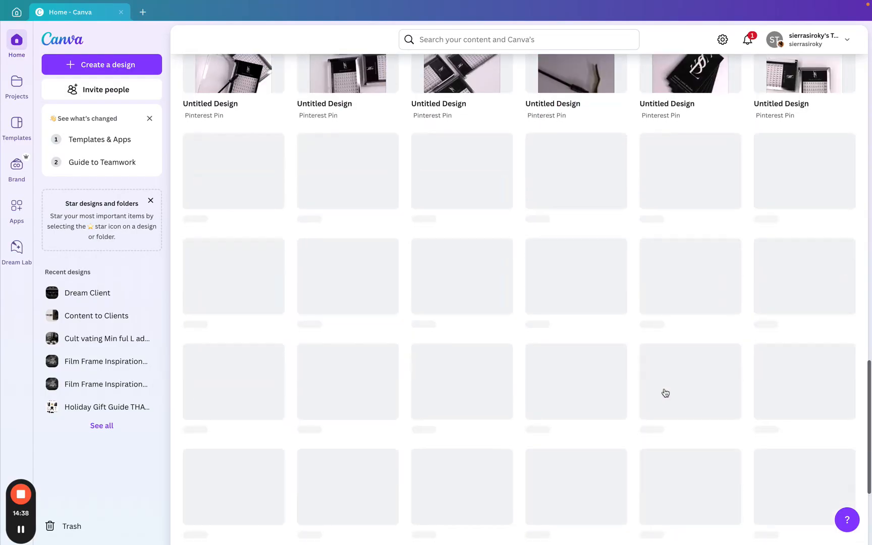
scroll(665, 394, down, 10)
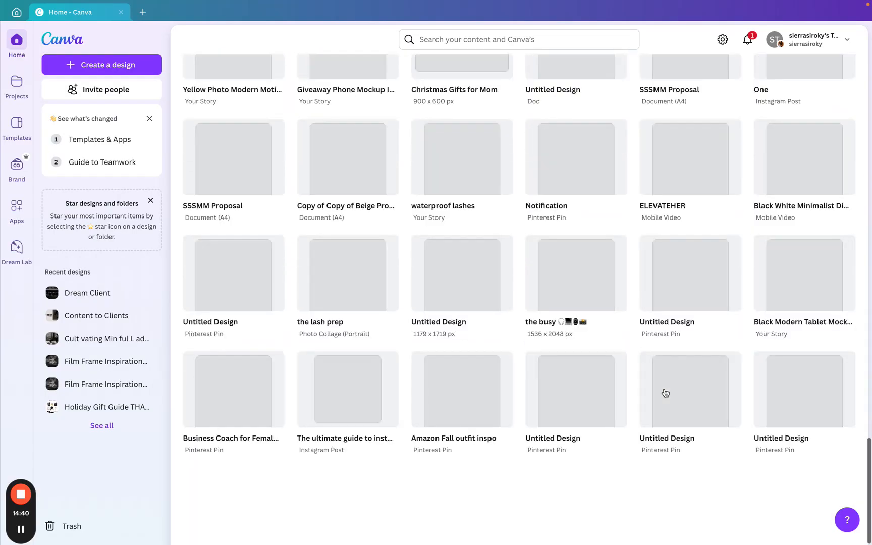
scroll(665, 393, down, 5)
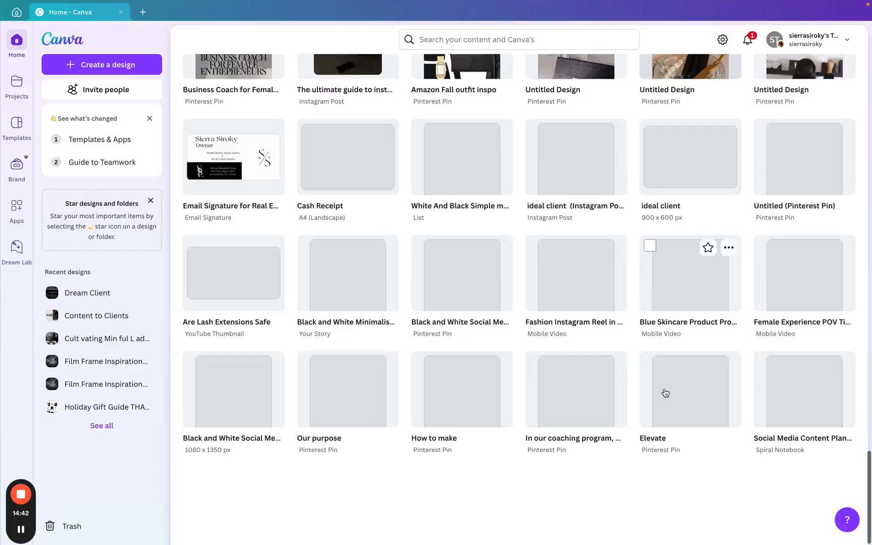
scroll(665, 394, down, 10)
scroll(666, 392, up, 2)
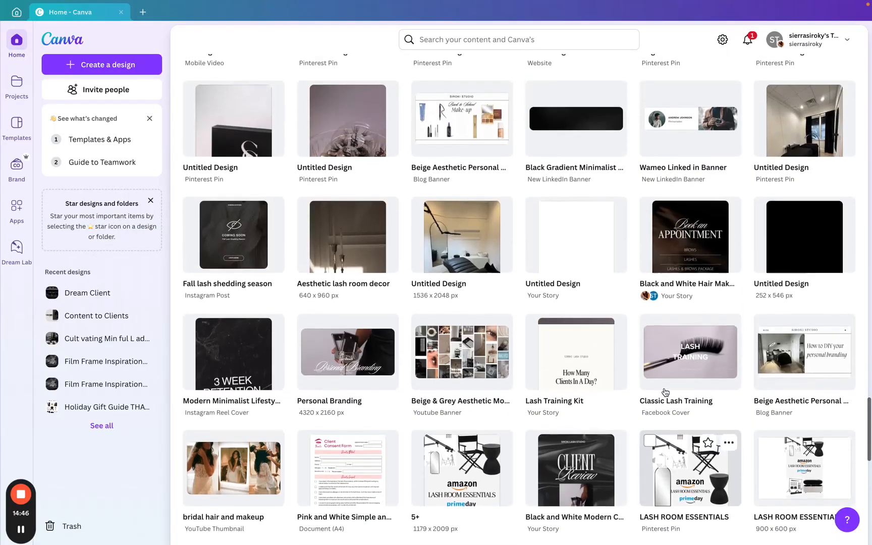
click(694, 266)
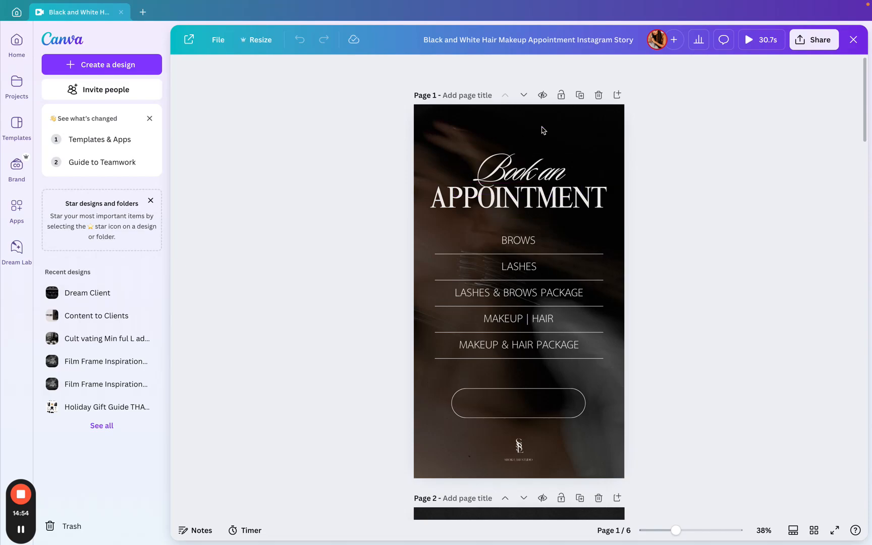
- Select the page 1 background photo and browse the Elements, Uploads, Design and Photos panels
click(452, 129)
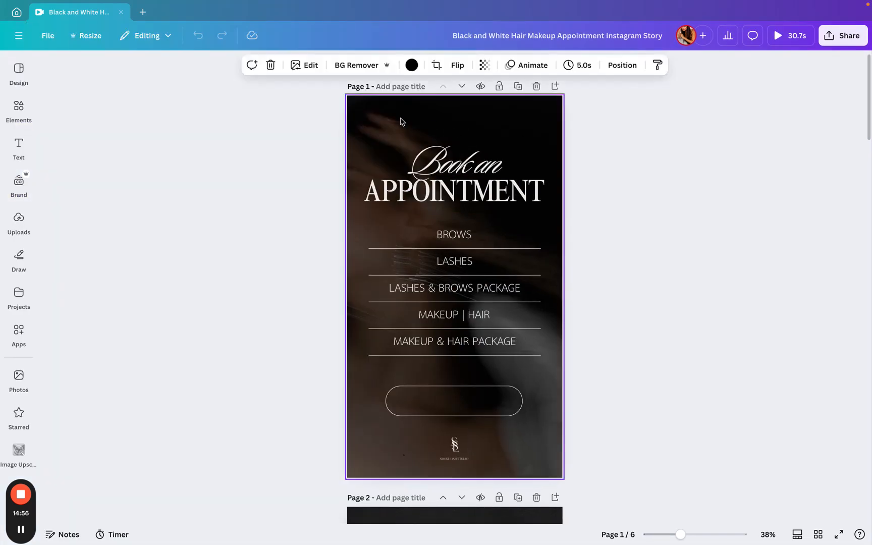
click(19, 109)
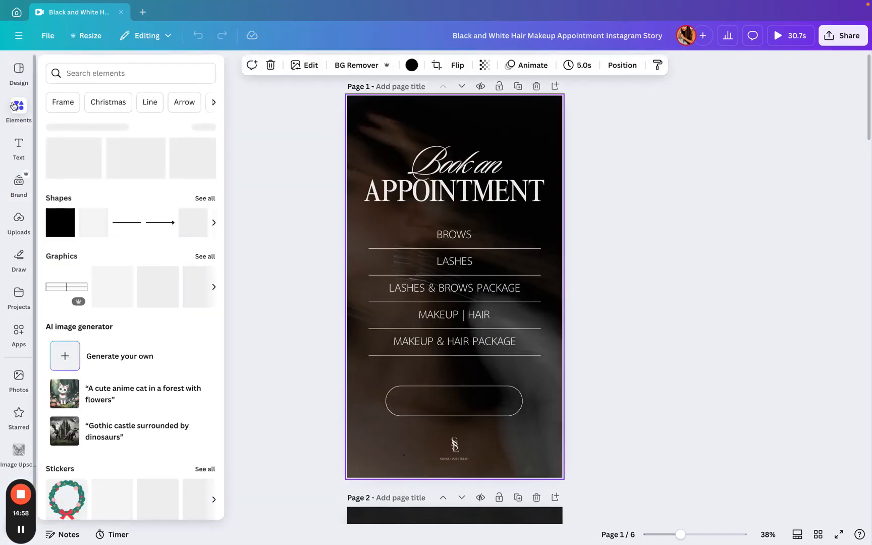
scroll(382, 120, down, 5)
scroll(383, 119, up, 5)
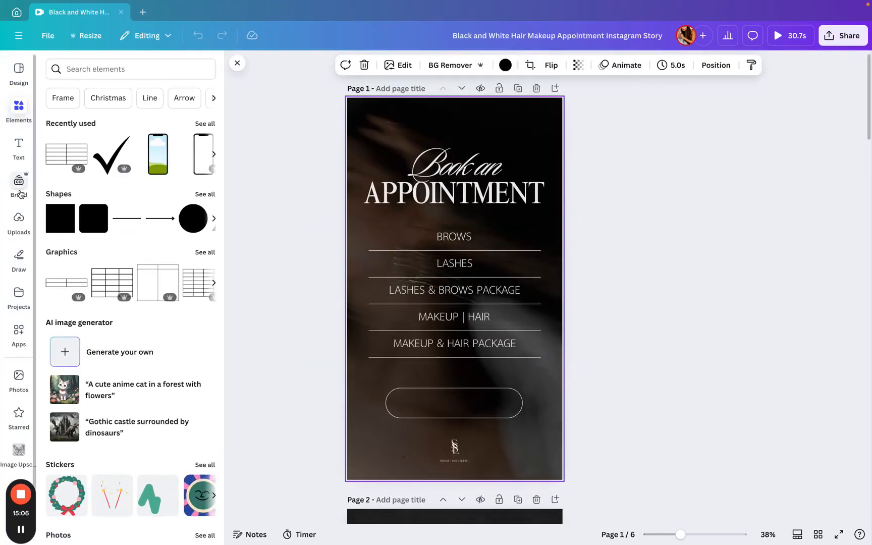
click(19, 221)
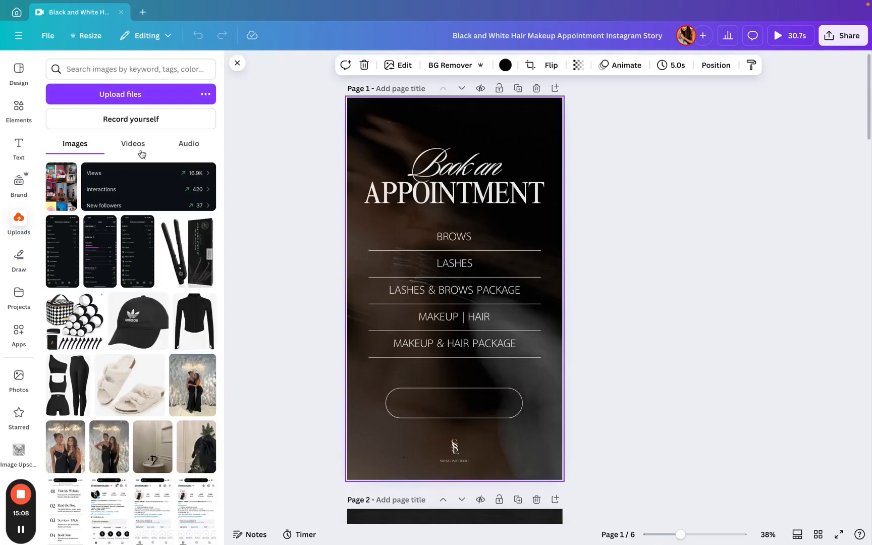
click(18, 108)
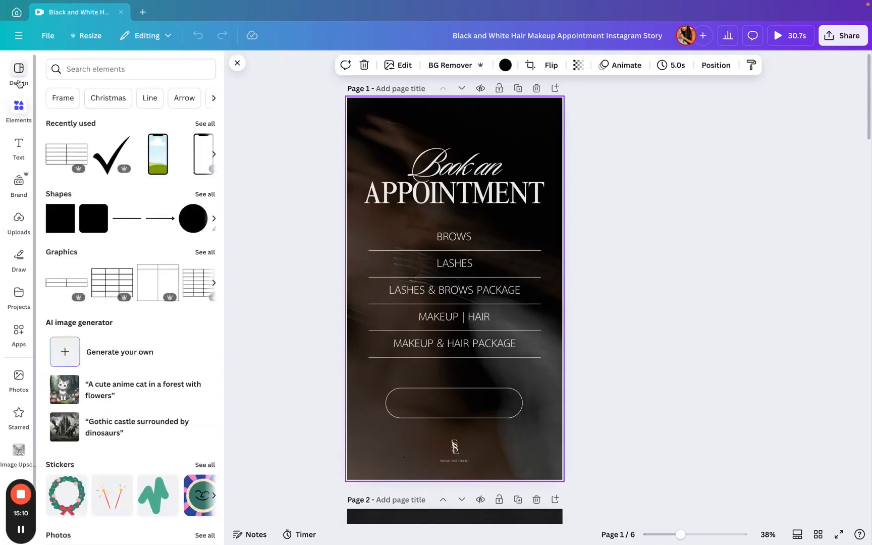
click(19, 81)
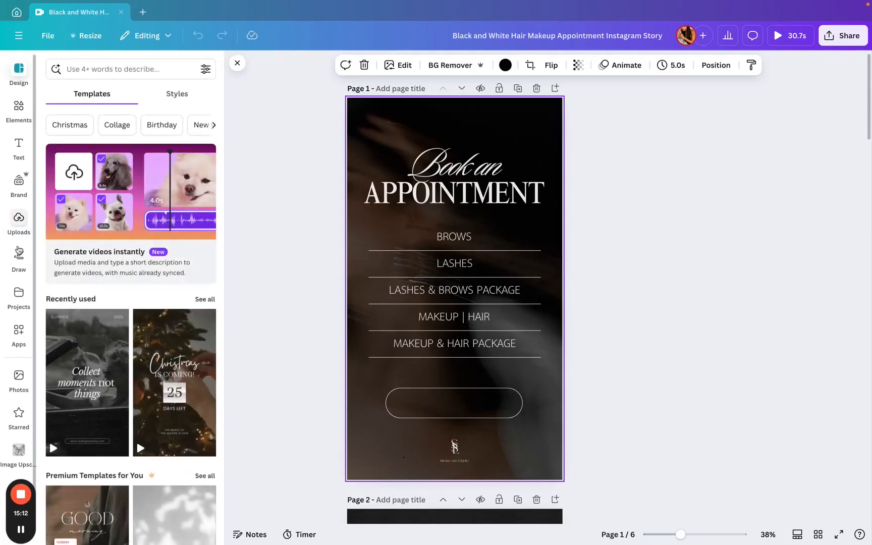
click(19, 373)
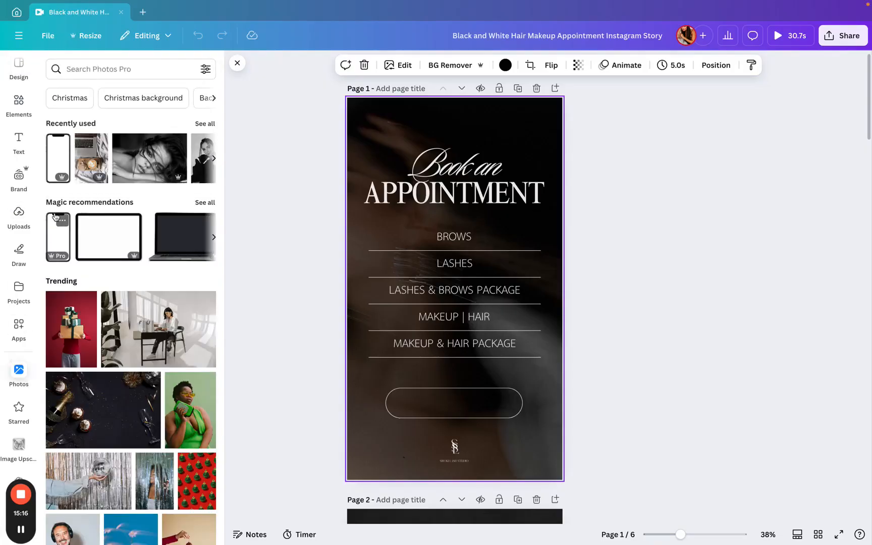
scroll(136, 161, right, 10)
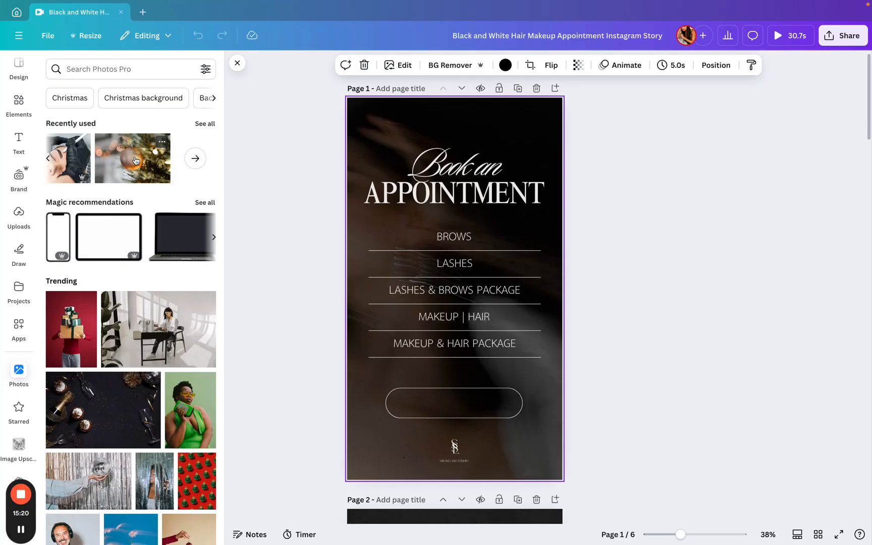
- Search the stock photos for moody aesthetic and scroll the results
click(107, 71)
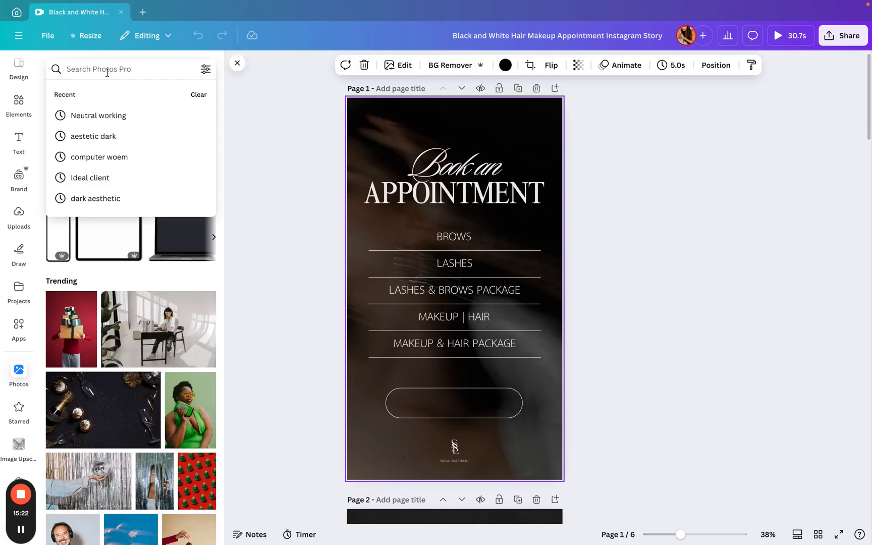
text(moody)
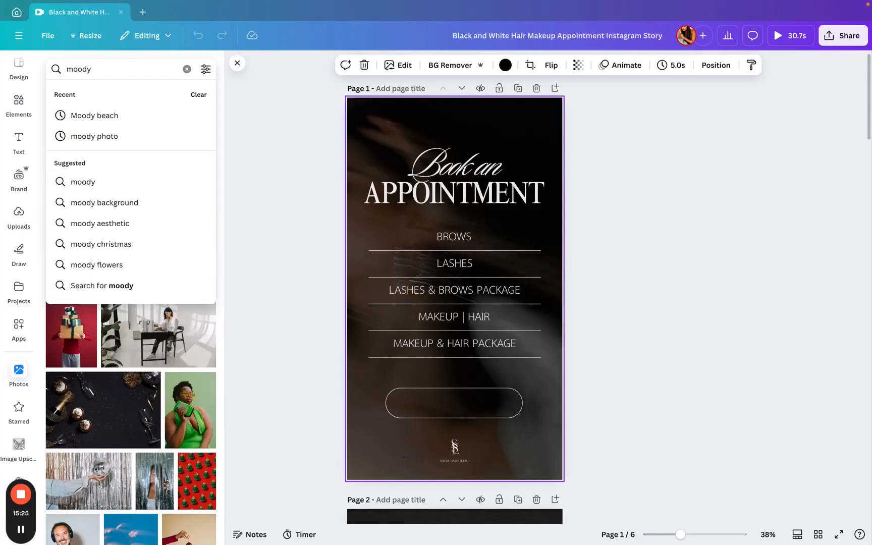
click(100, 223)
scroll(112, 232, down, 3)
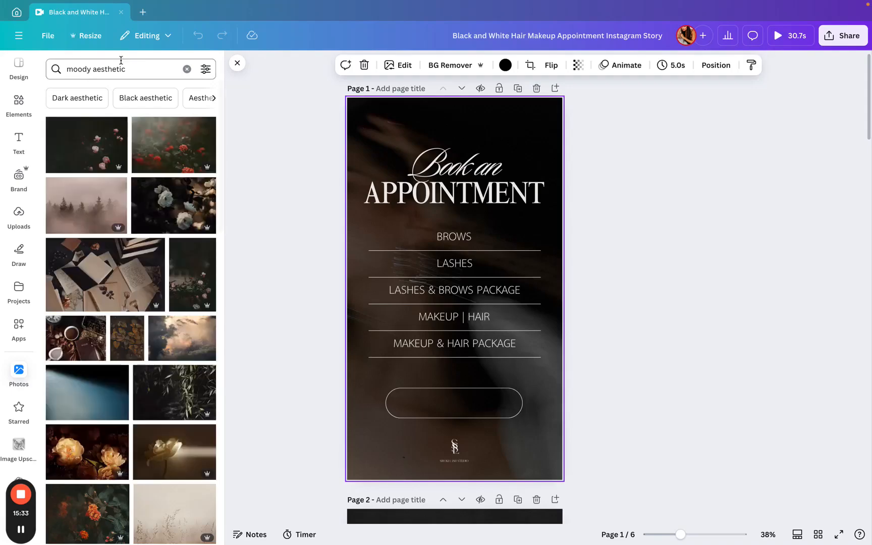
- Search the stock photos for bridal and browse through the results
click(139, 68)
text(bridal)
key(Return)
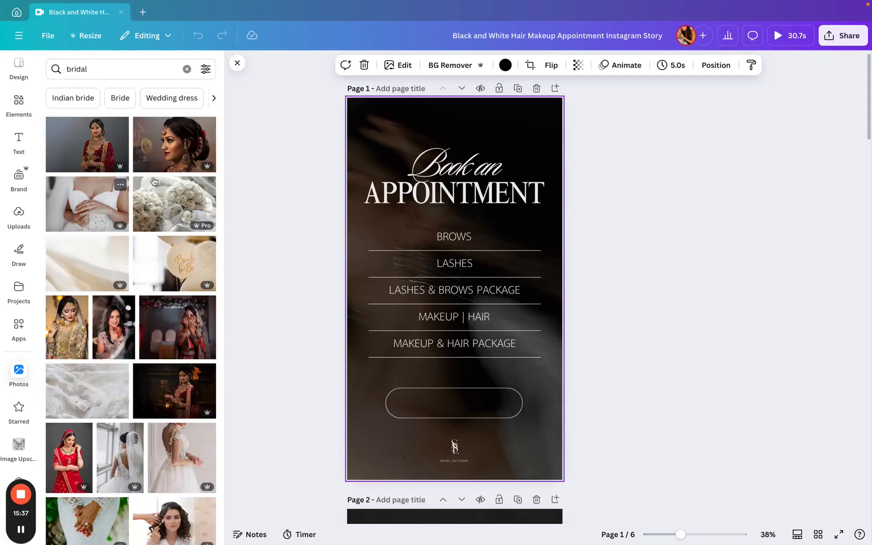
scroll(183, 330, down, 6)
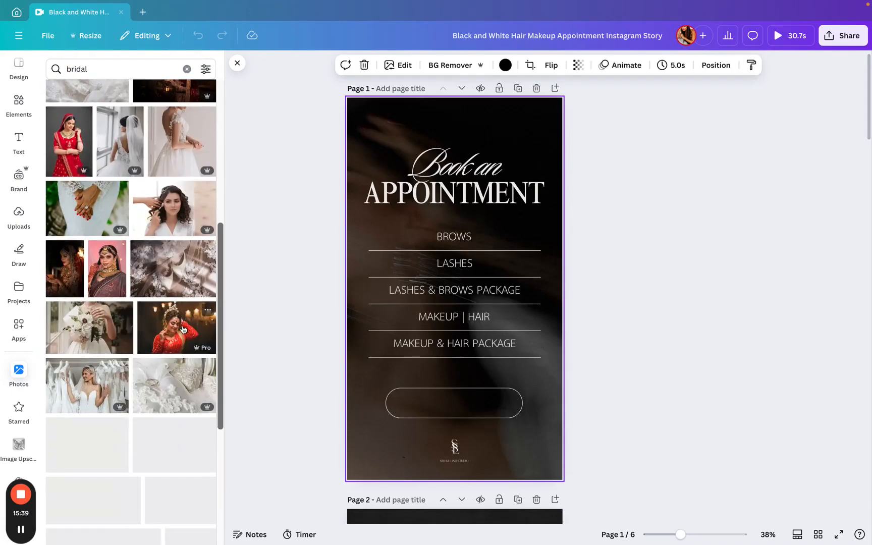
scroll(75, 461, down, 5)
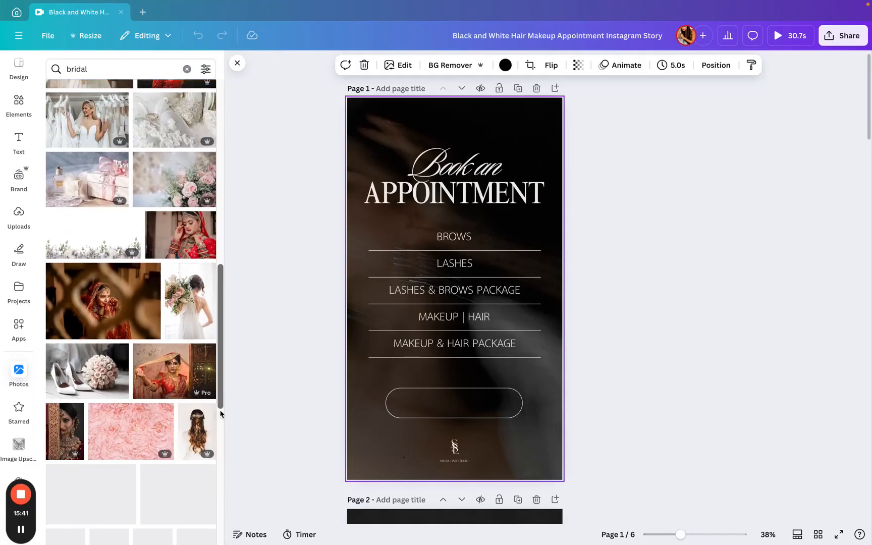
drag(109, 132, 197, 138)
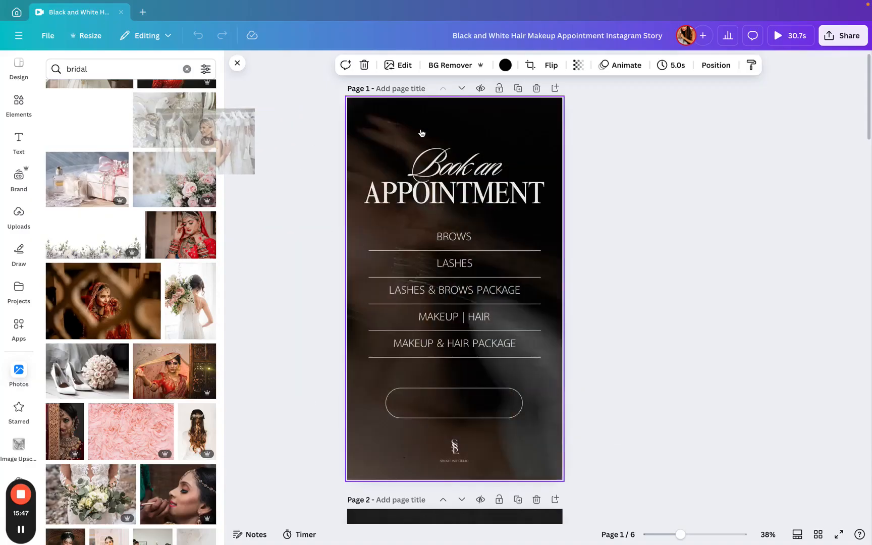
- Set the page 1 background photo's transparency to 77
click(580, 66)
drag(562, 114, 588, 121)
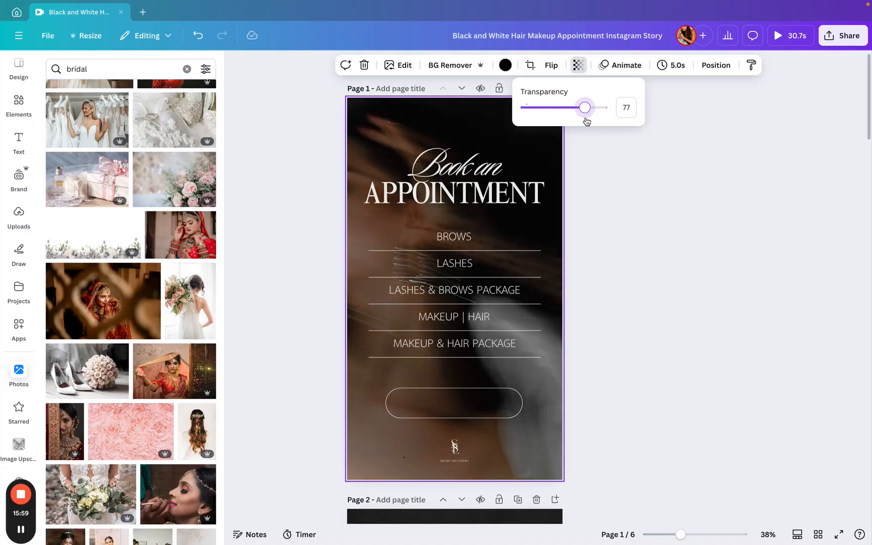
click(505, 65)
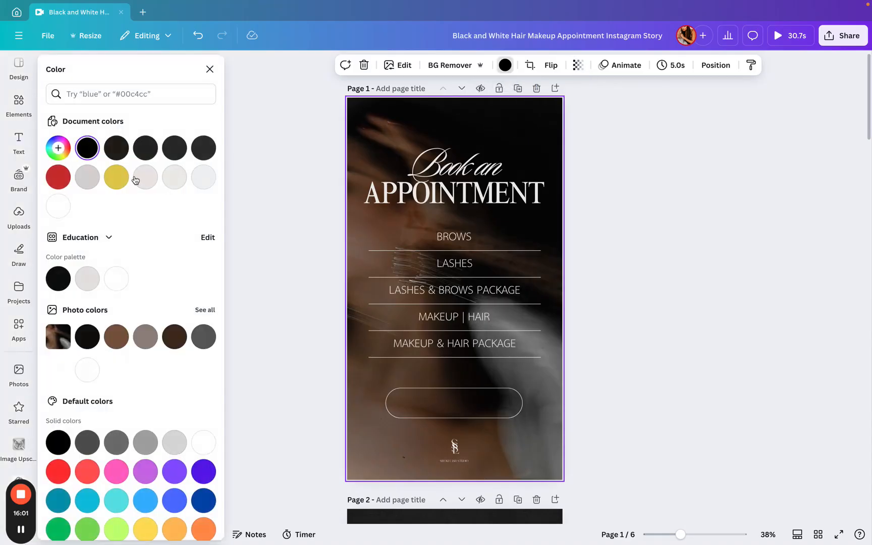
click(597, 143)
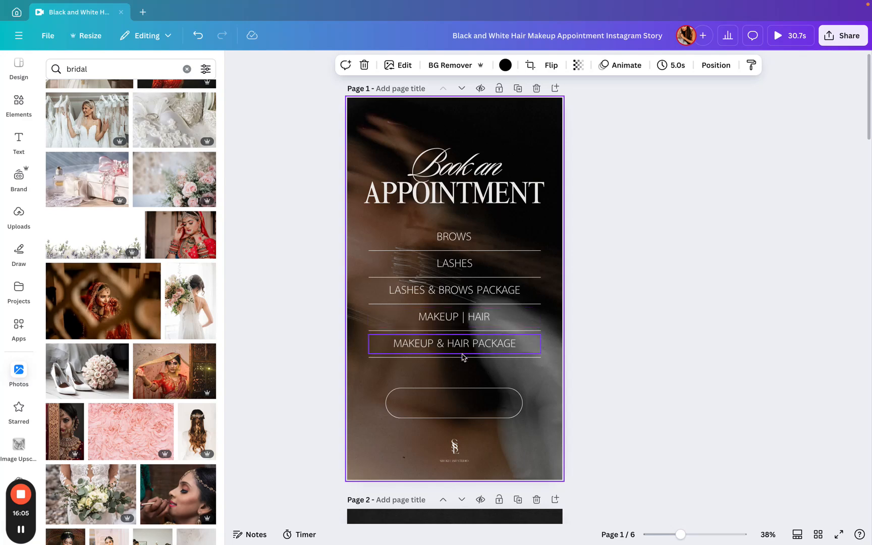
- Select the logo at the bottom of page 1 and scroll through the design's pages
click(454, 445)
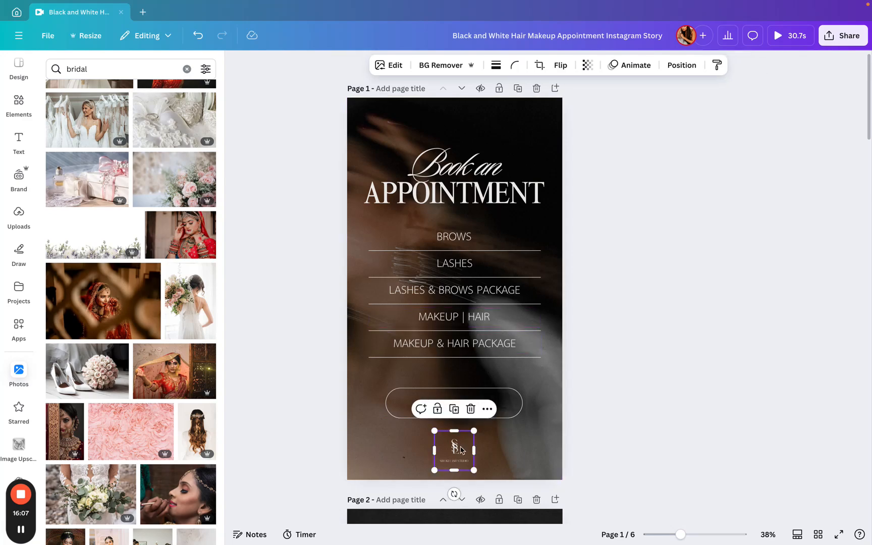
scroll(528, 403, down, 6)
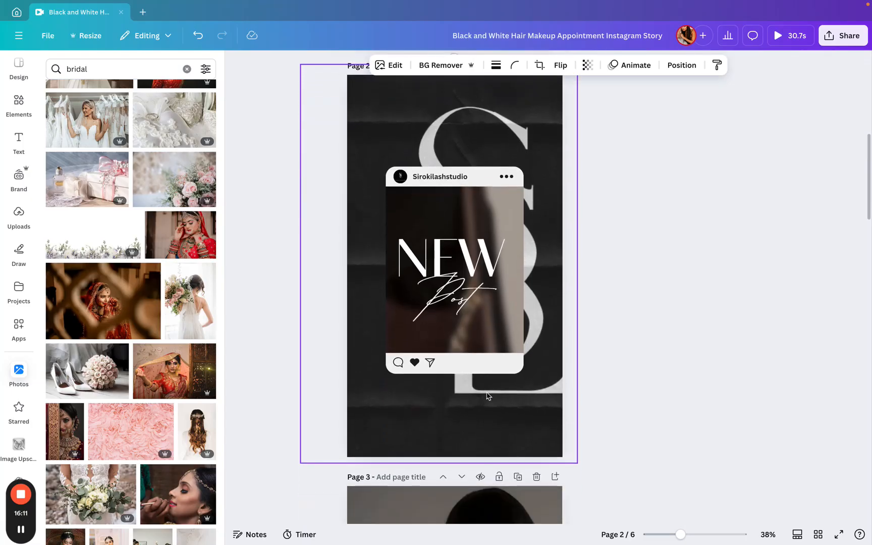
scroll(494, 96, up, 1)
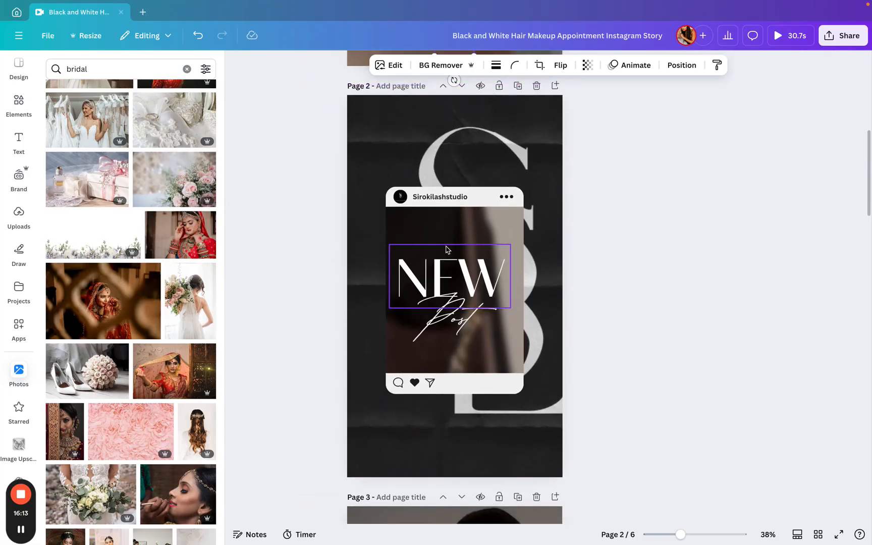
scroll(446, 250, down, 12)
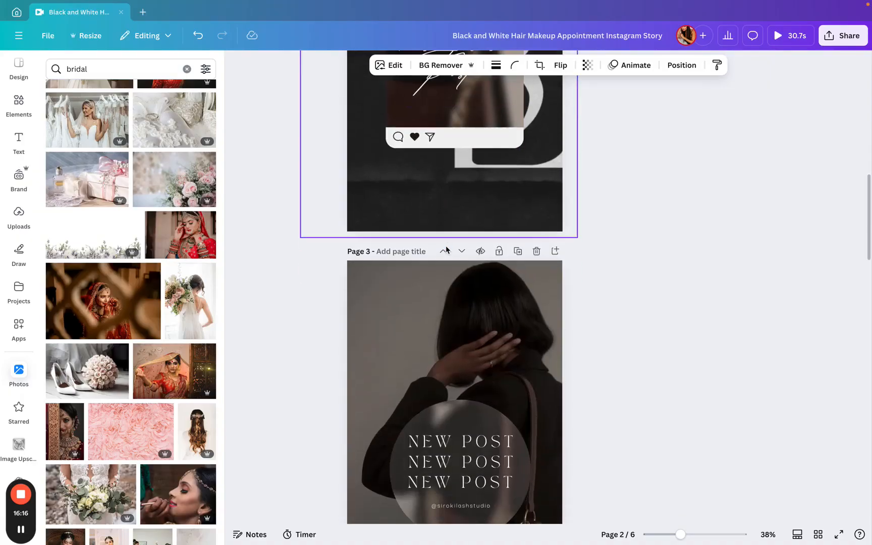
scroll(447, 249, up, 1)
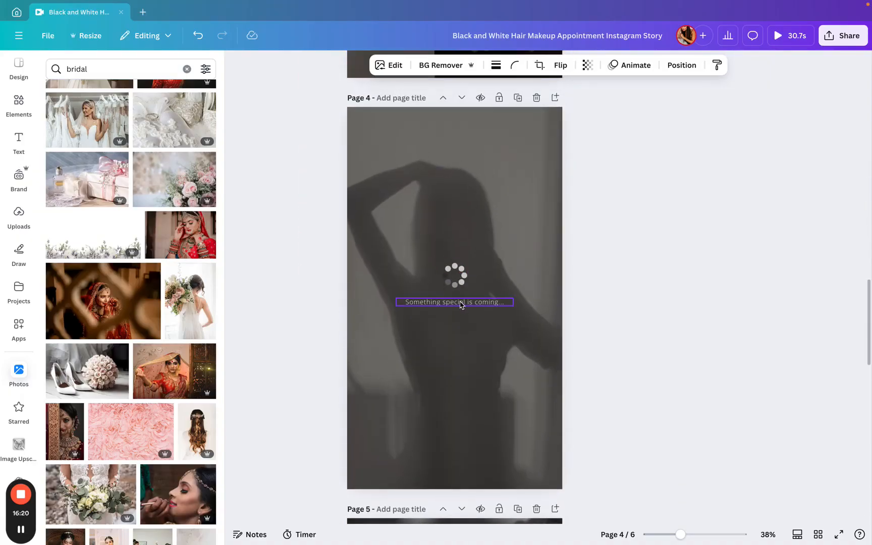
scroll(461, 395, down, 6)
scroll(461, 396, down, 8)
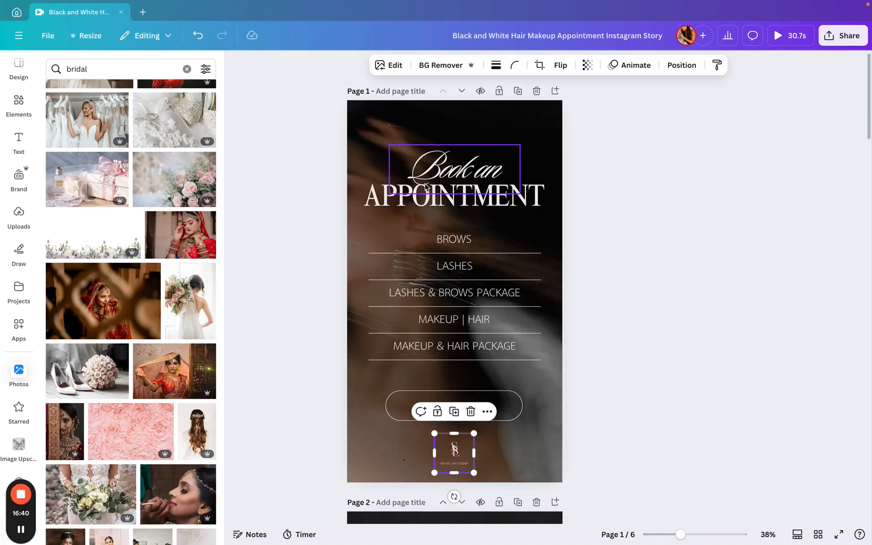
- Return to the Canva home page and scroll the recent designs
click(19, 35)
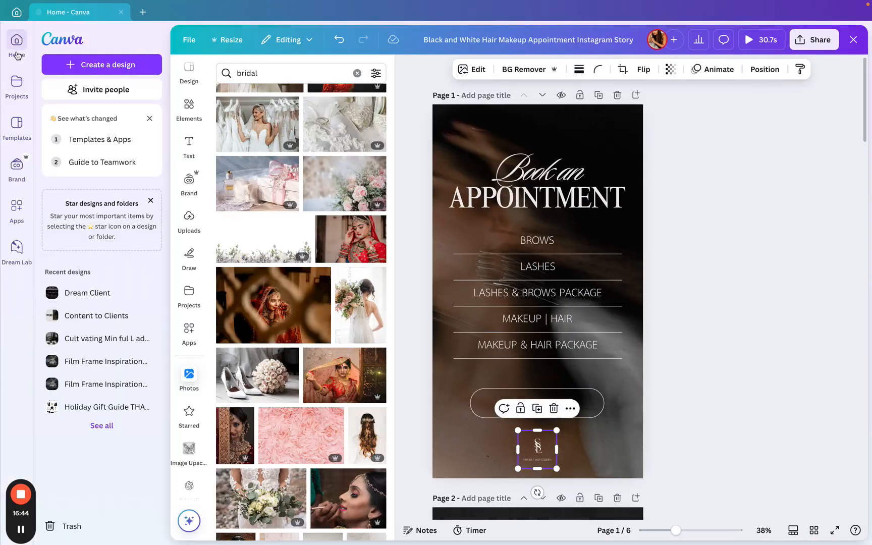
click(17, 50)
scroll(453, 182, down, 3)
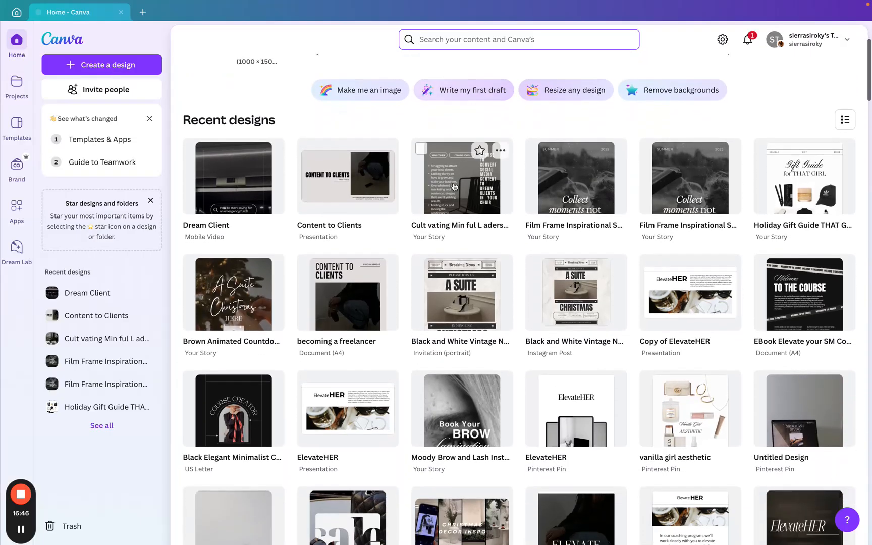
scroll(183, 165, up, 3)
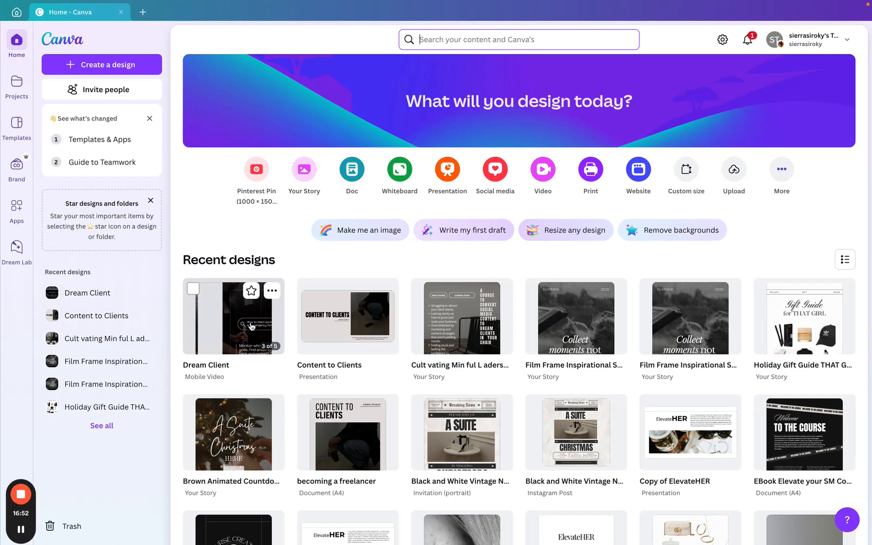
- Open the Holiday Gift Guide THAT GIRL design and go back to the home page
click(780, 332)
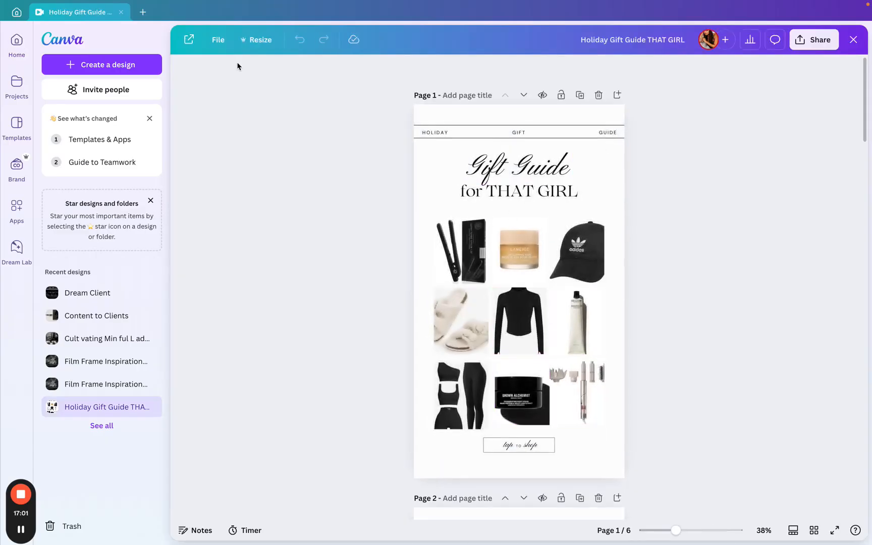
click(21, 41)
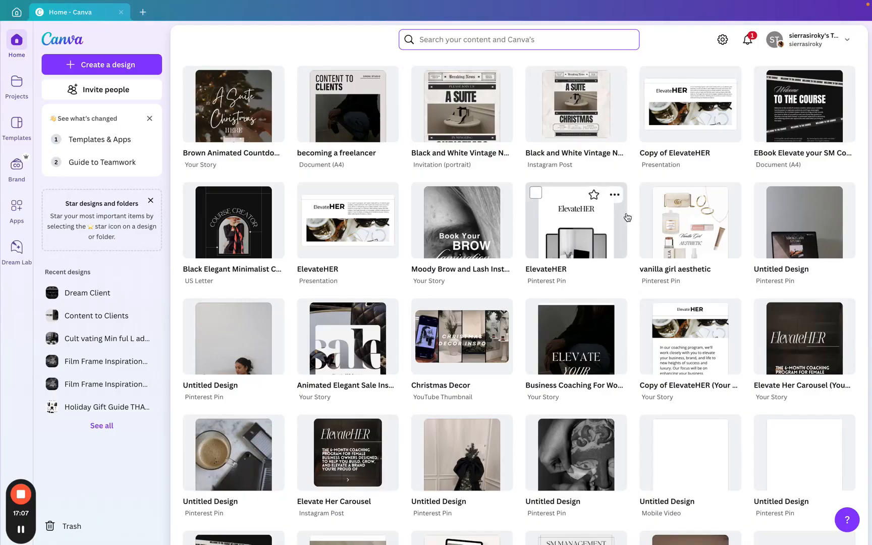
- Open the Black And White Minimalistic Personal Finance Mobile Video design and browse the uploaded videos
scroll(627, 217, down, 2)
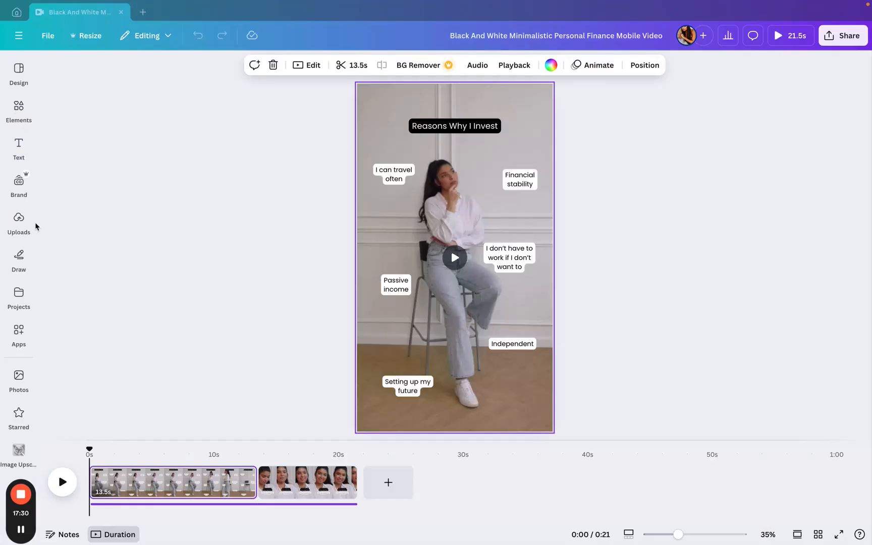
click(24, 230)
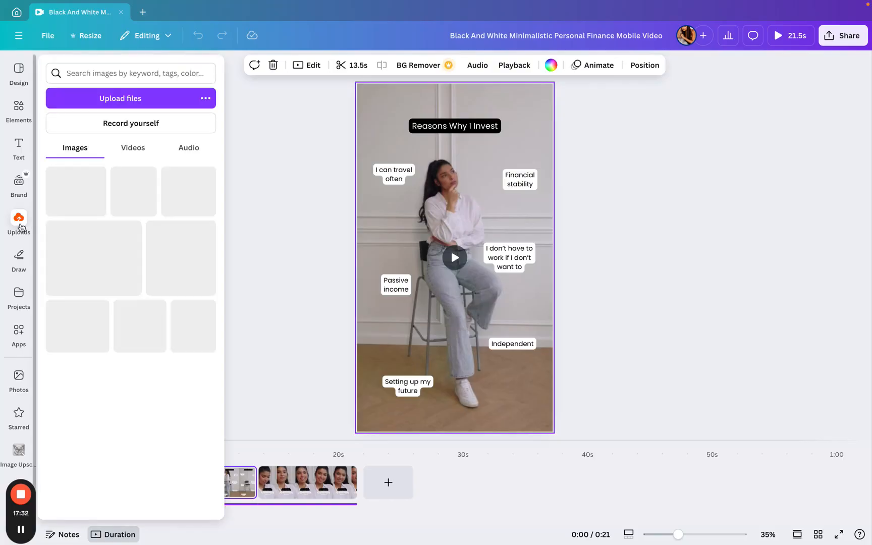
click(132, 143)
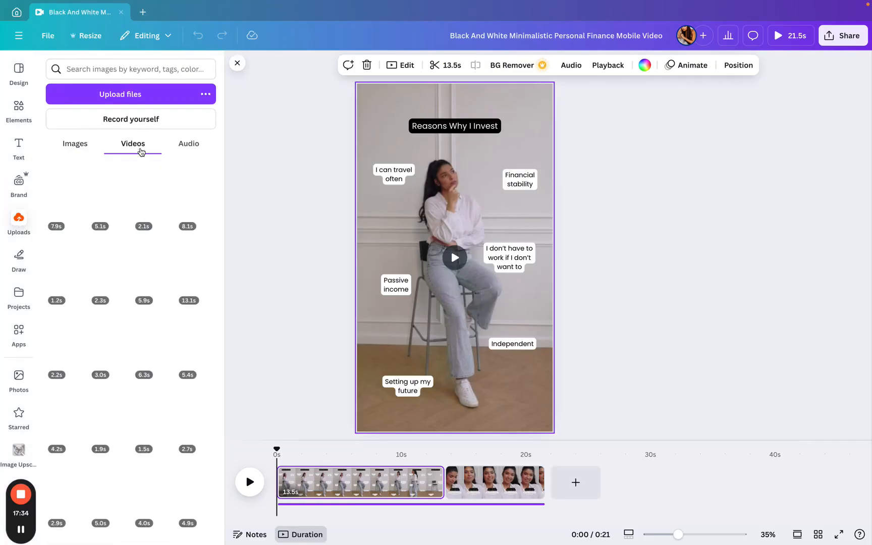
scroll(152, 235, down, 2)
scroll(152, 235, up, 2)
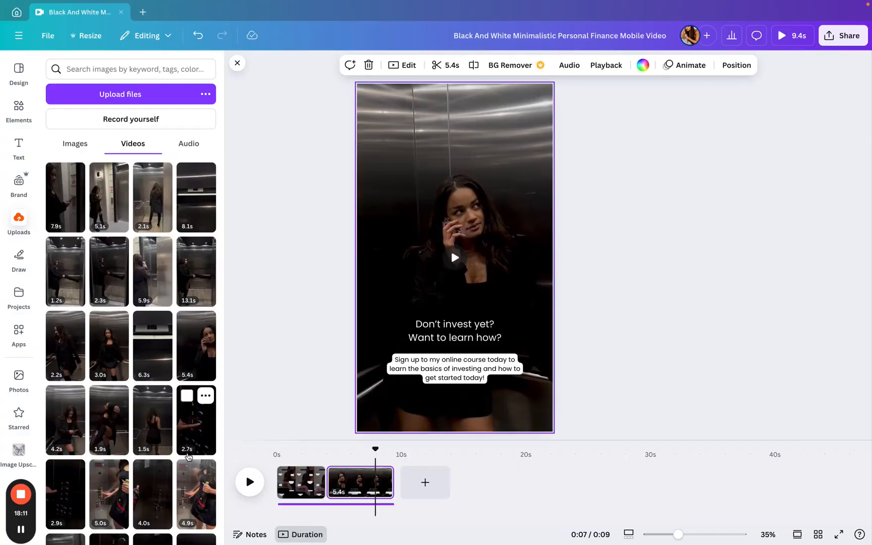
- Replace page 1's background video with the elevator clip of the woman on the phone
scroll(188, 444, down, 5)
scroll(188, 457, down, 2)
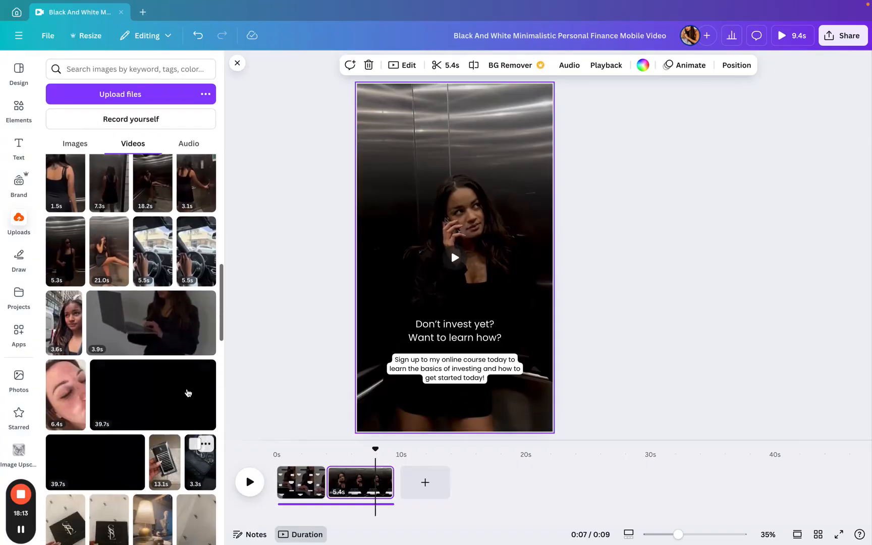
scroll(185, 347, up, 5)
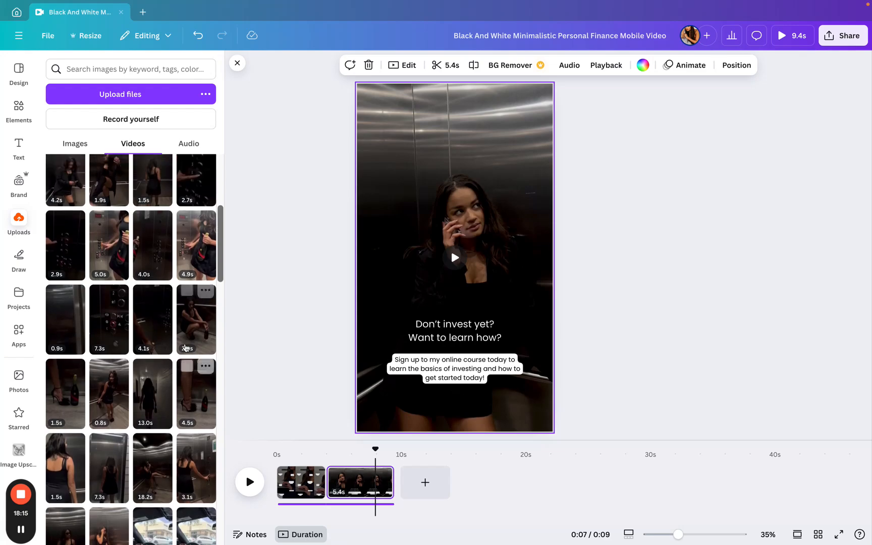
drag(202, 277, 166, 277)
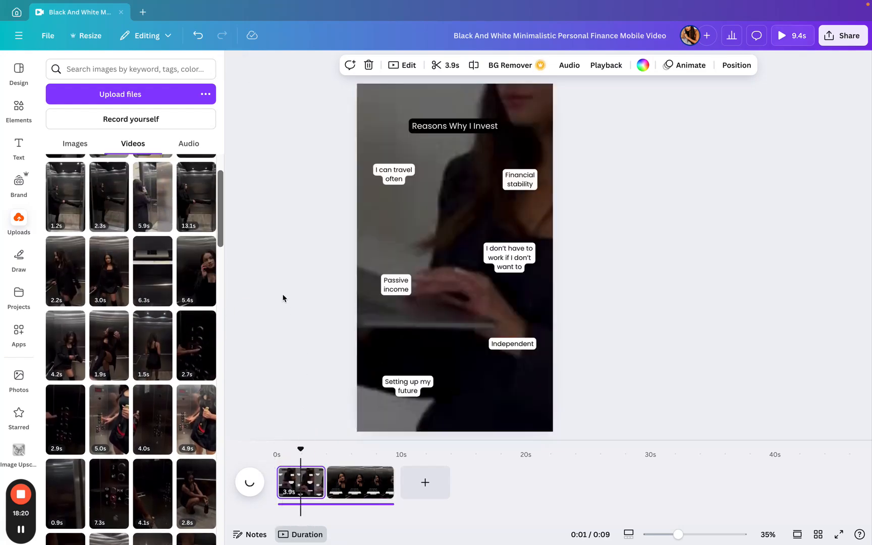
drag(201, 277, 364, 256)
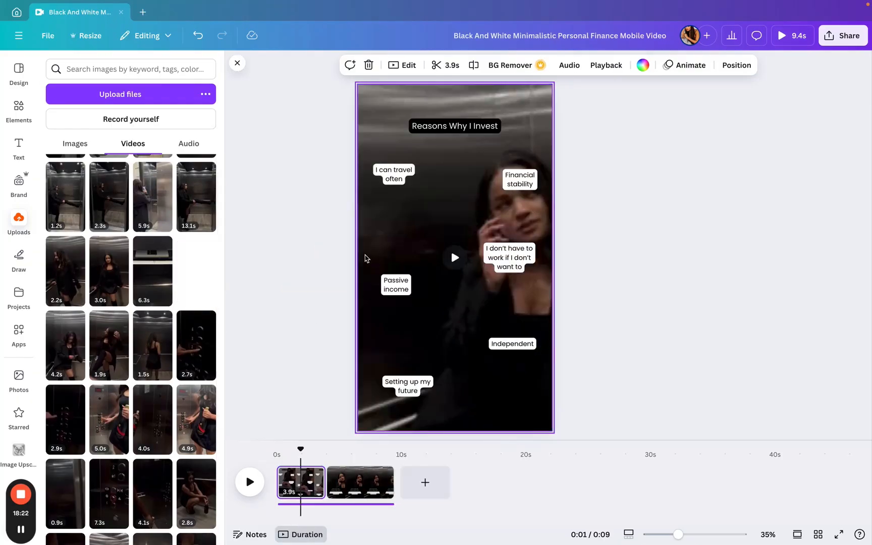
- Replace page 2's background video with the laptop clip
click(386, 482)
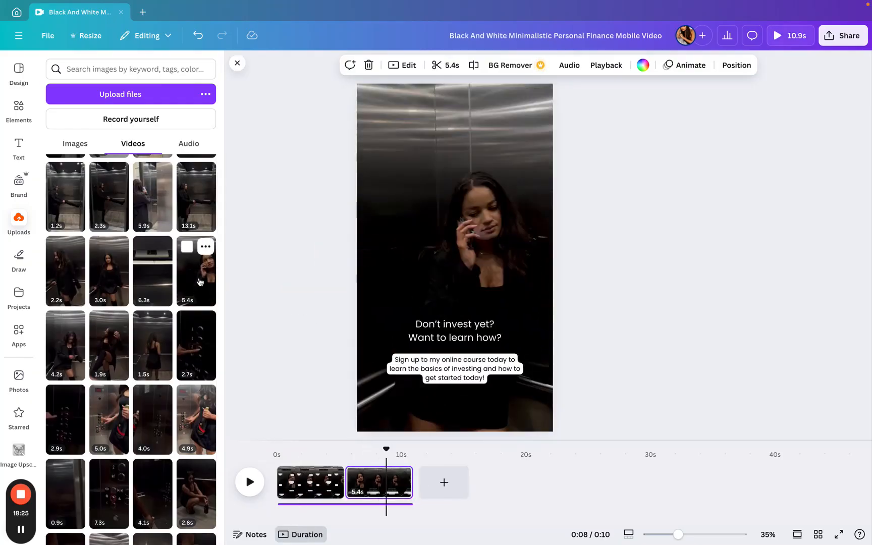
scroll(186, 302, up, 2)
scroll(185, 302, down, 5)
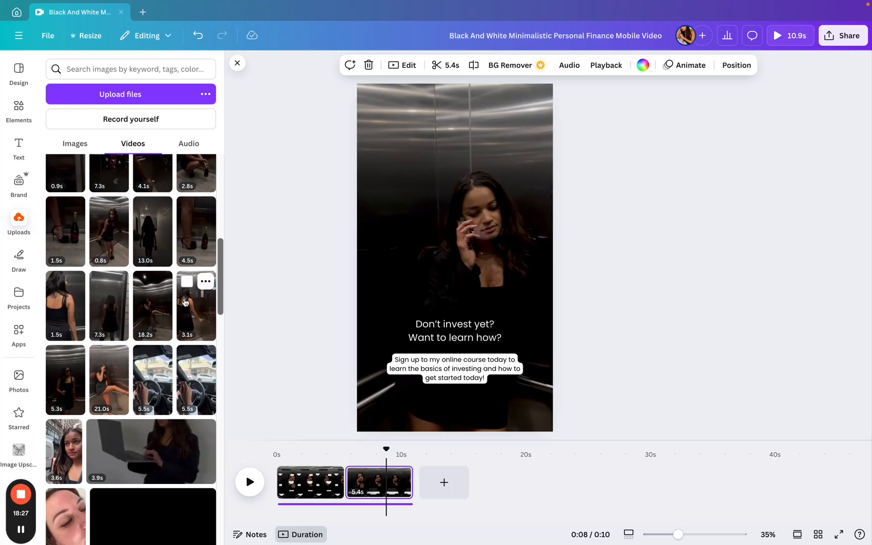
drag(155, 449, 374, 288)
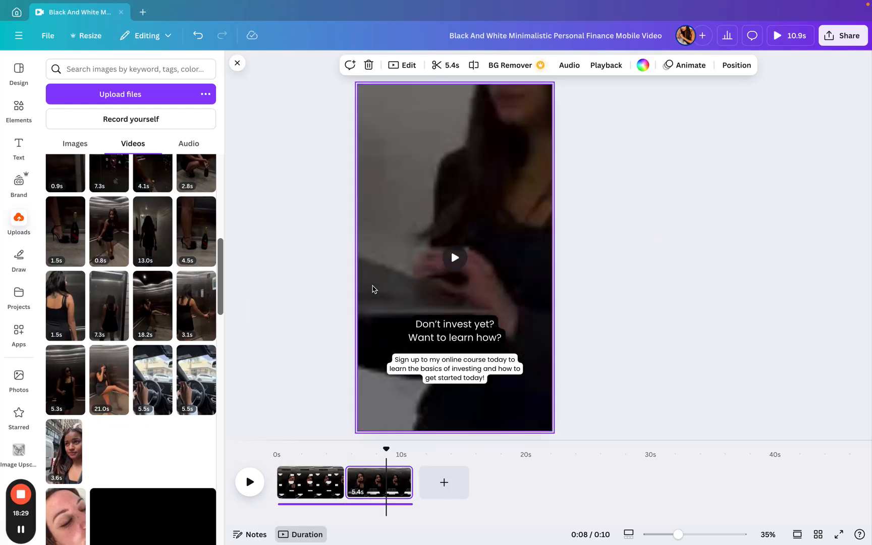
- Apply the Fade page animation to page 1
click(310, 482)
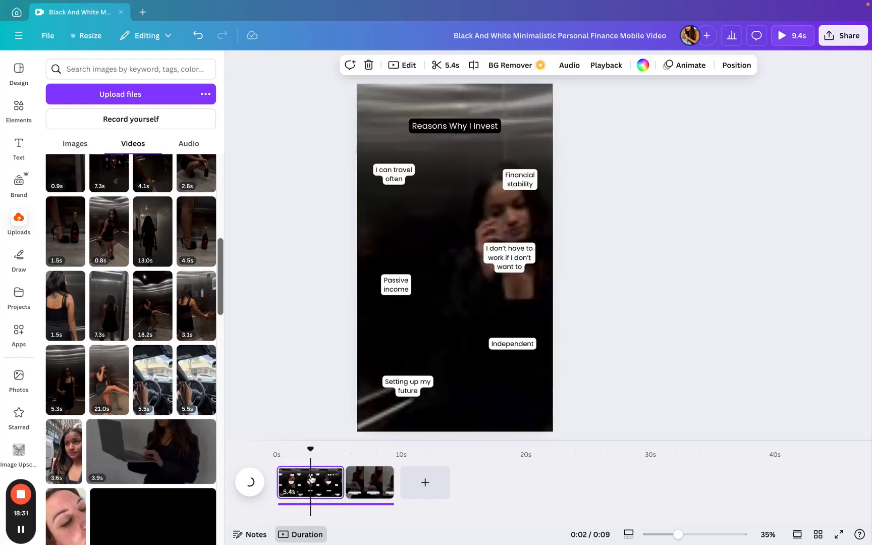
click(448, 127)
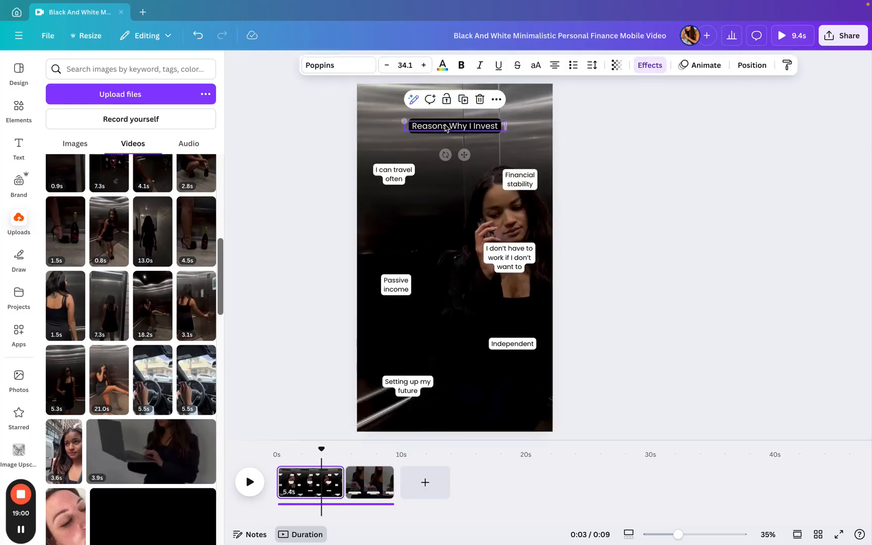
click(401, 181)
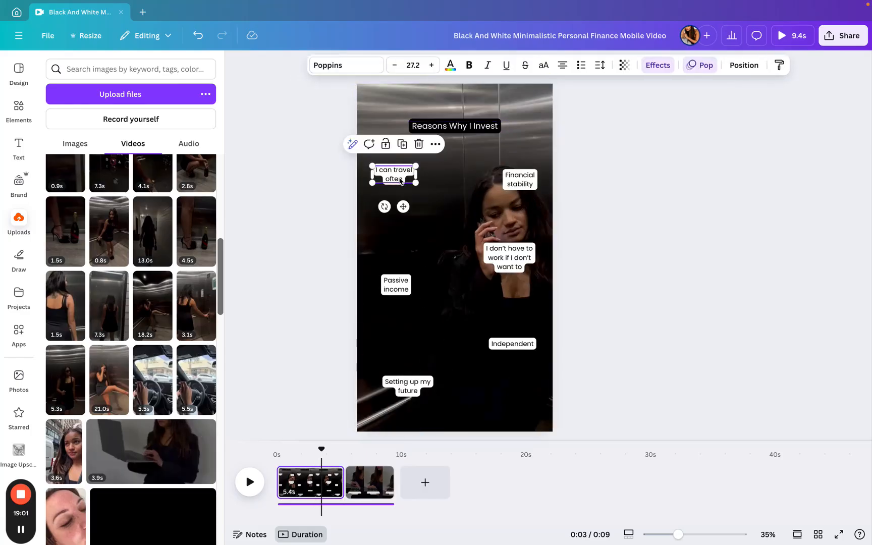
click(515, 186)
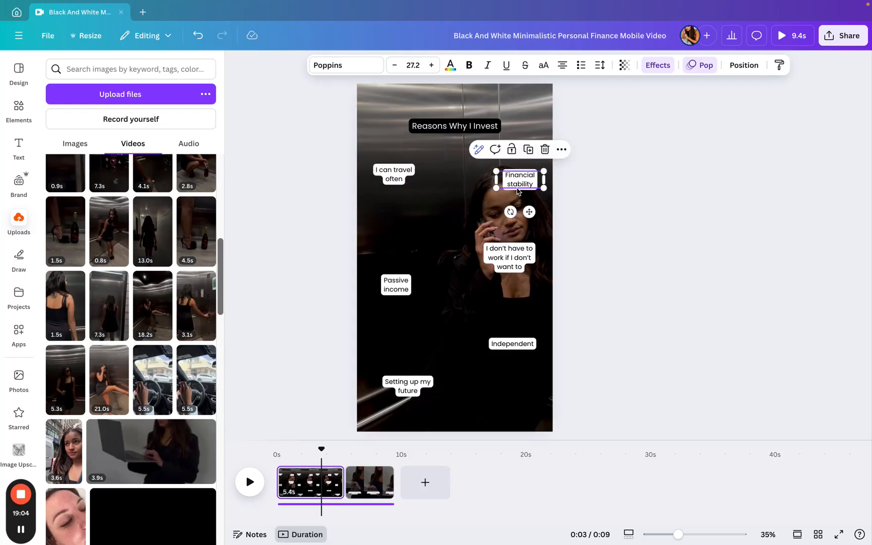
click(694, 71)
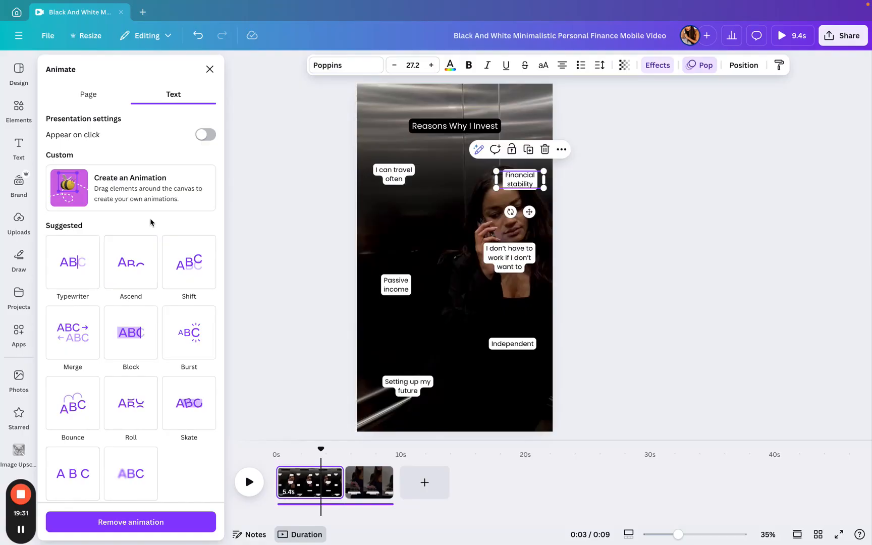
click(106, 100)
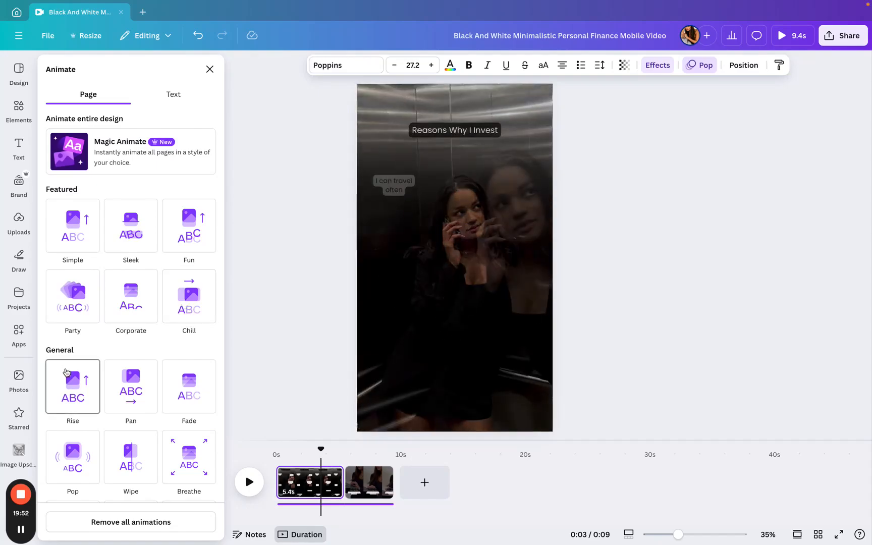
click(188, 386)
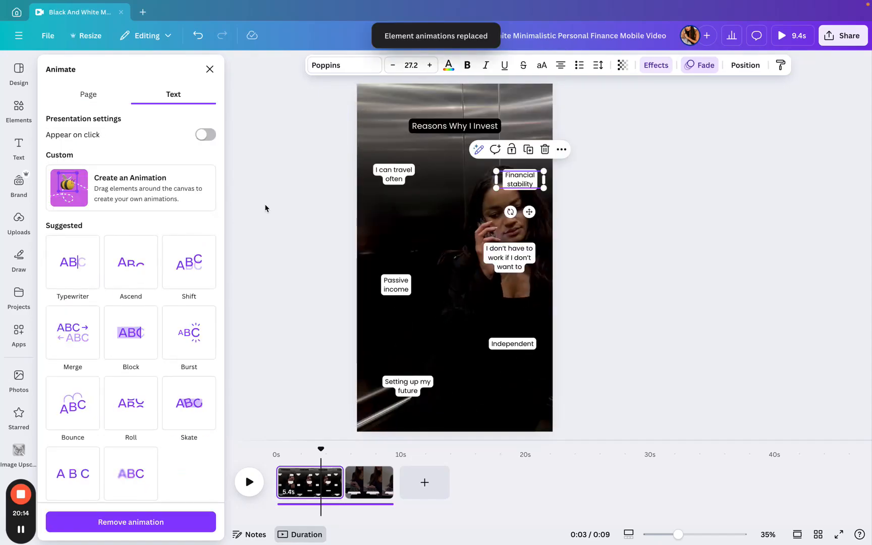
- Apply the Simple page animation to page 2
click(370, 482)
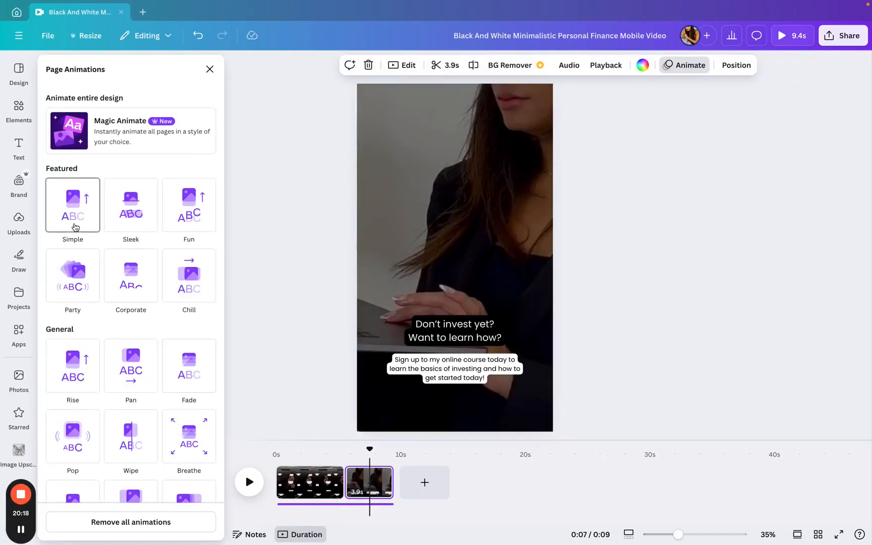
click(75, 226)
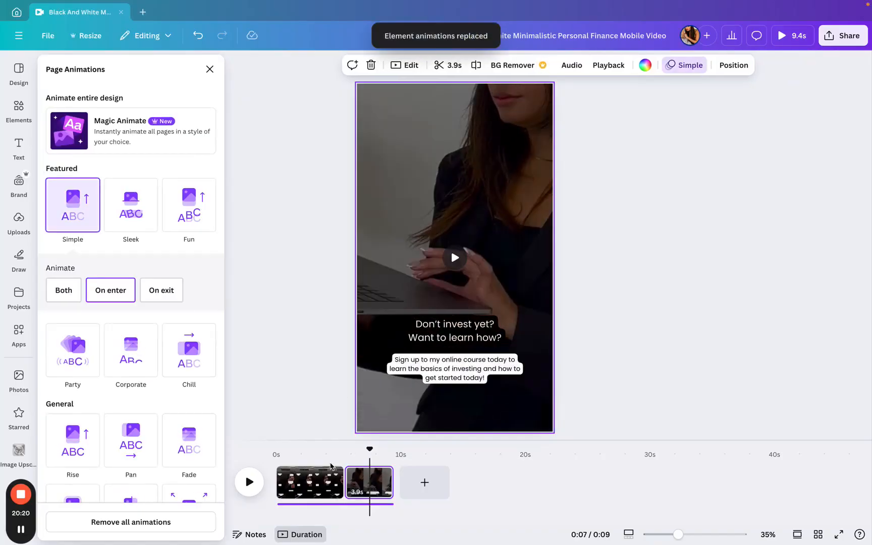
click(316, 485)
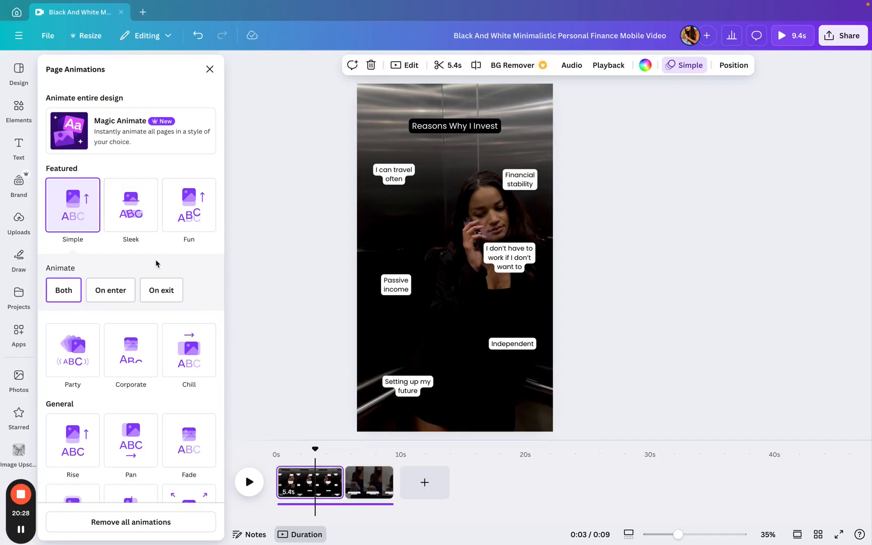
- Rewrite the page texts around building an Ideal Client Avatar, starting with page 1's title
click(384, 174)
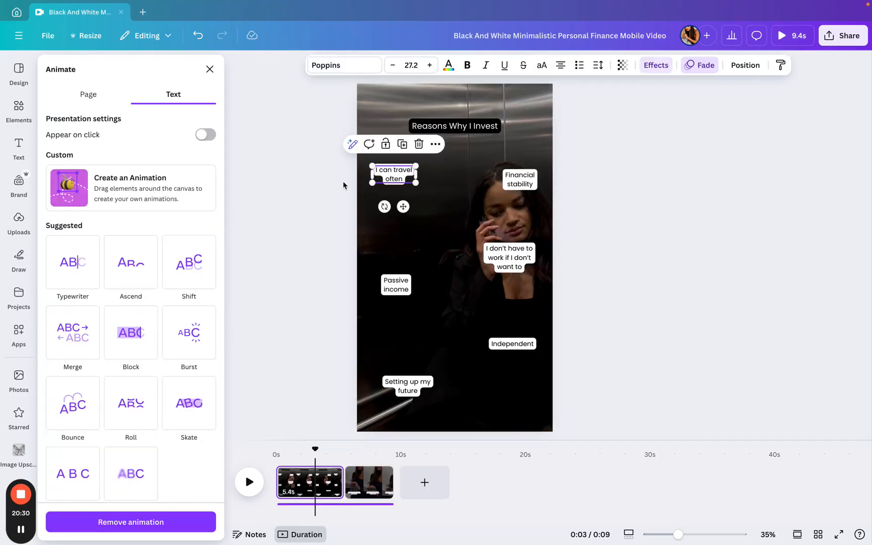
click(112, 107)
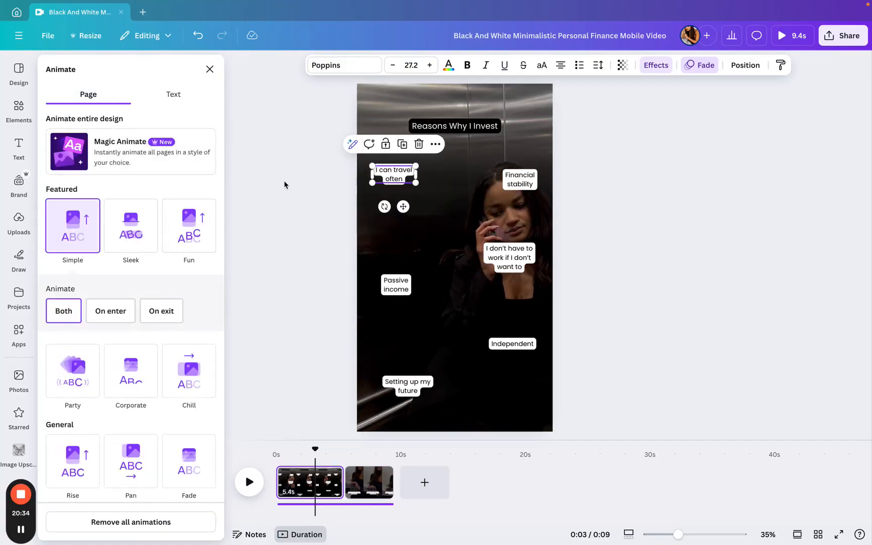
click(486, 126)
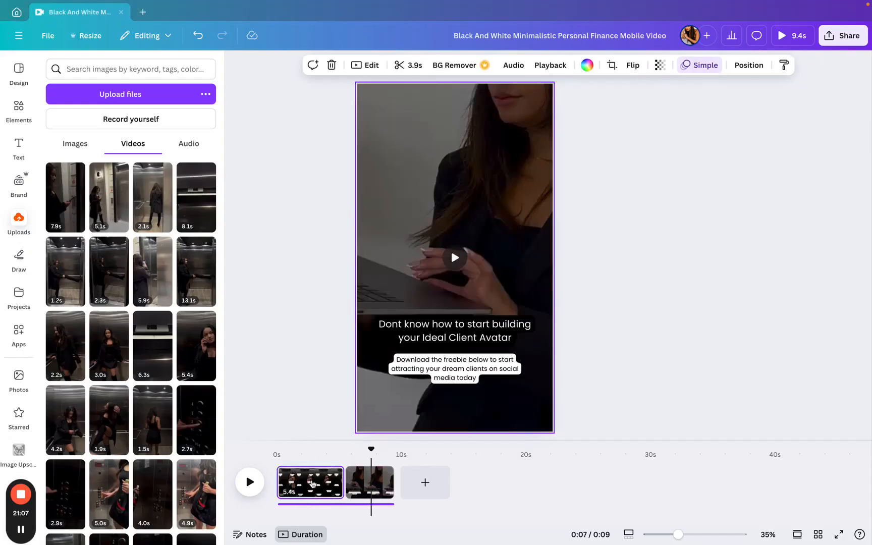
- Change the design's font to Open Sans throughout
click(312, 483)
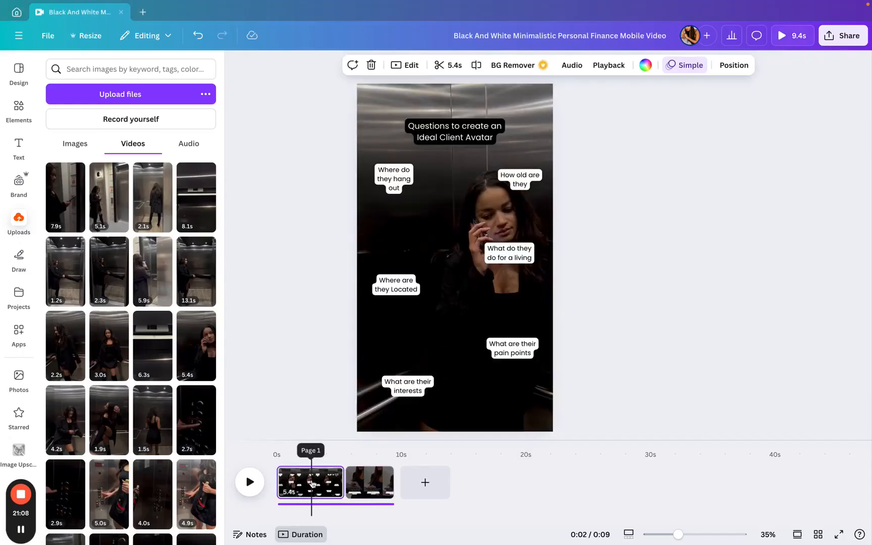
click(372, 483)
click(308, 484)
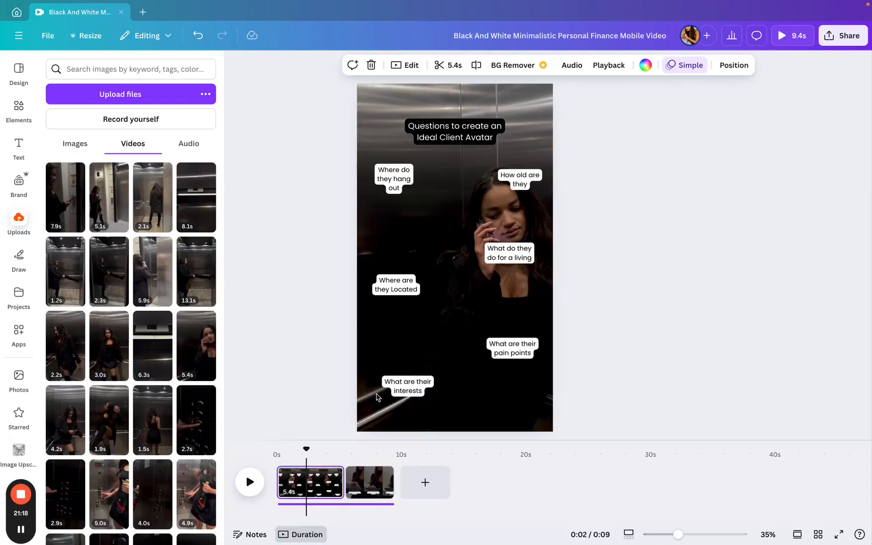
click(357, 472)
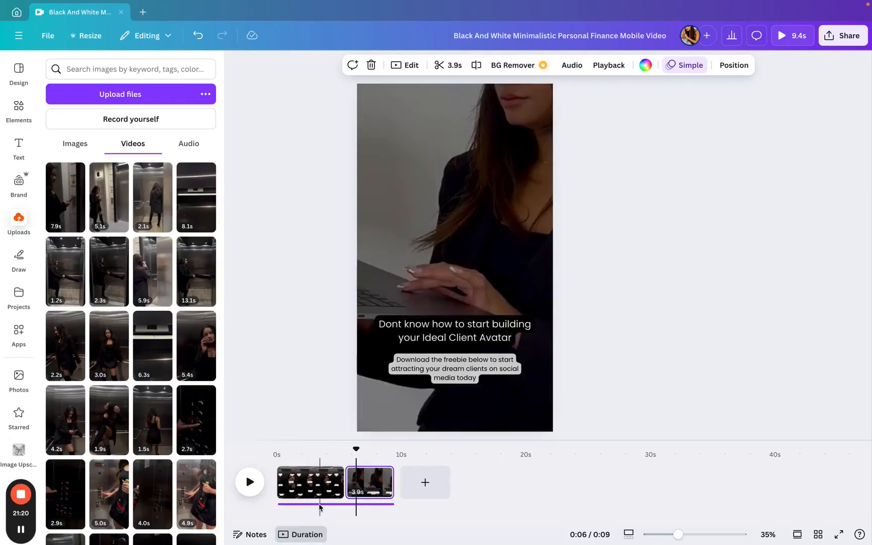
click(317, 482)
click(18, 109)
click(19, 146)
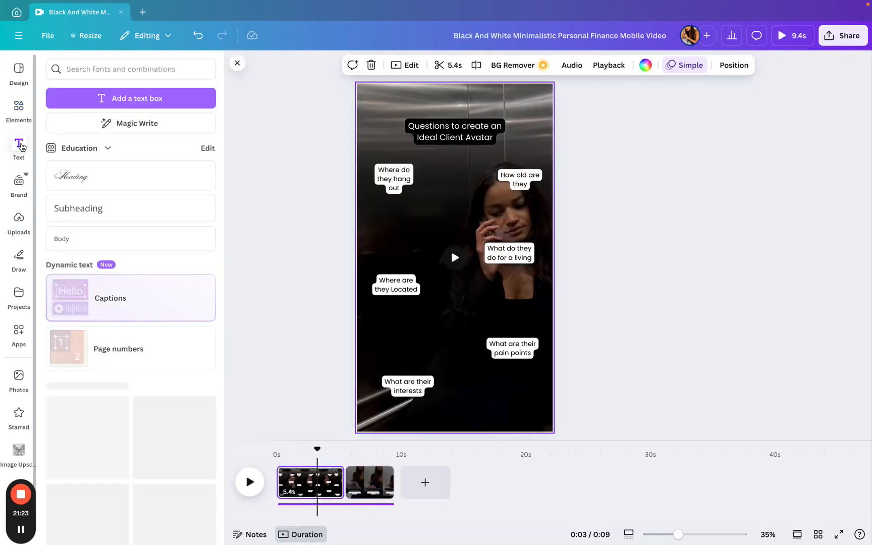
click(451, 126)
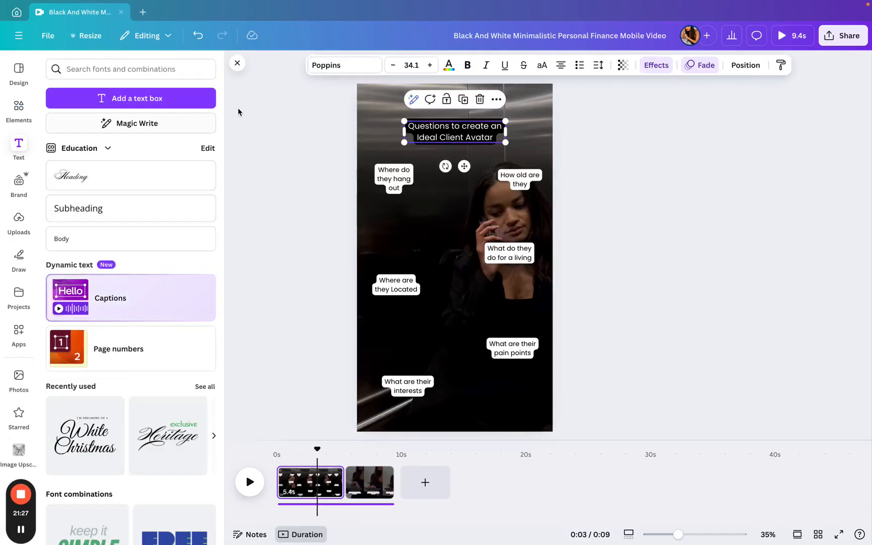
click(356, 73)
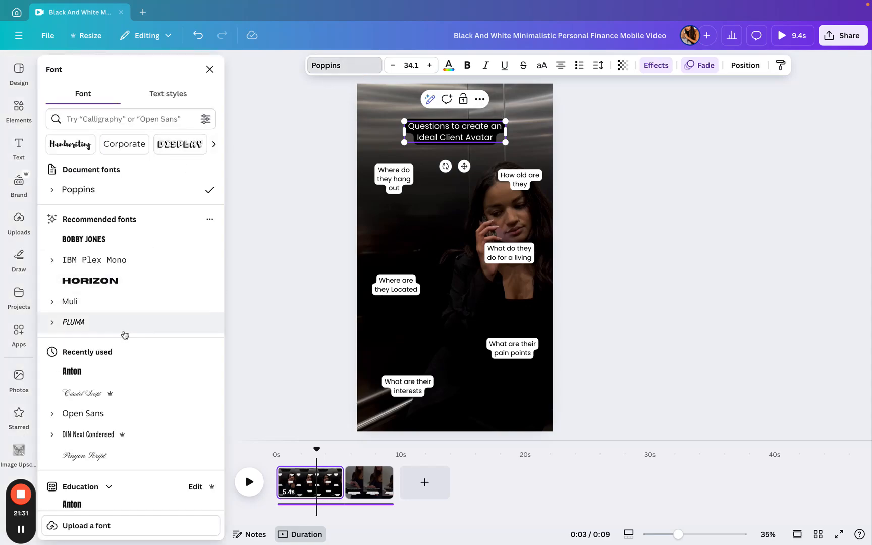
scroll(124, 334, down, 5)
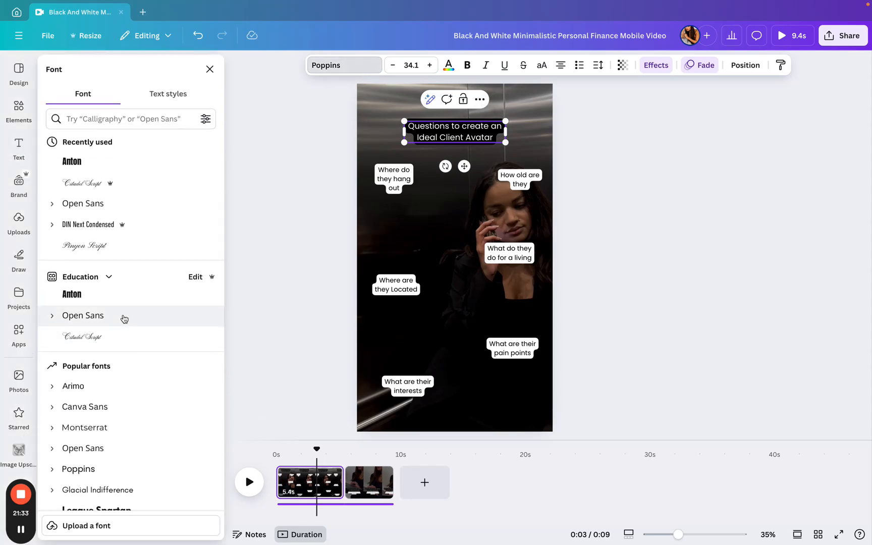
click(122, 317)
click(136, 525)
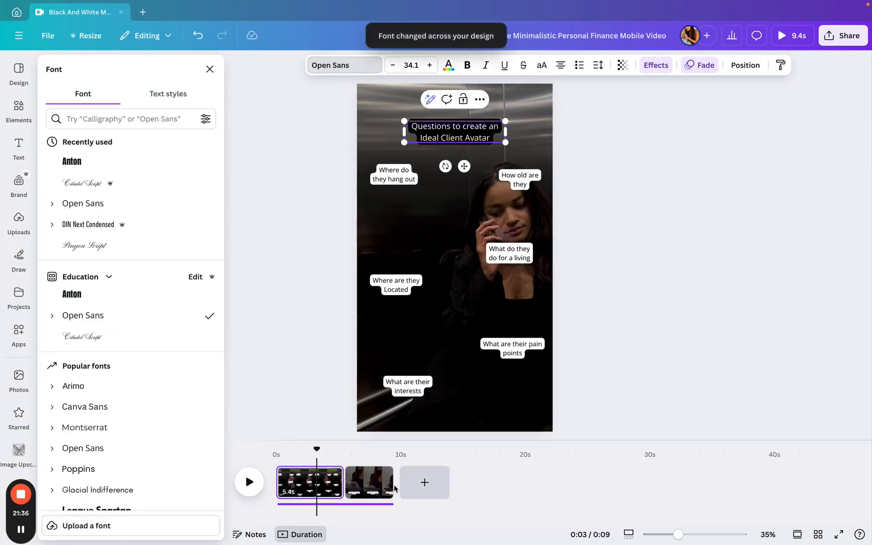
- Set the headline text box on page 2 to the Open Sans font
click(363, 484)
click(450, 336)
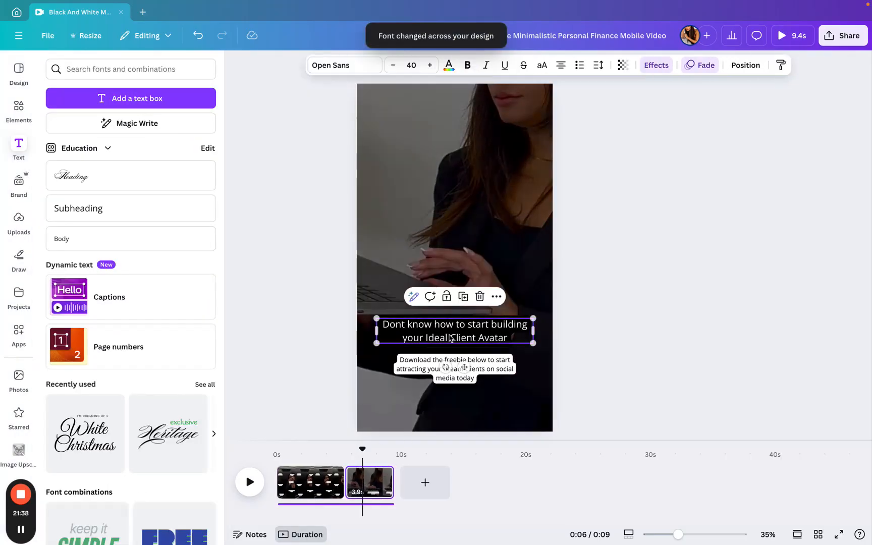
click(330, 68)
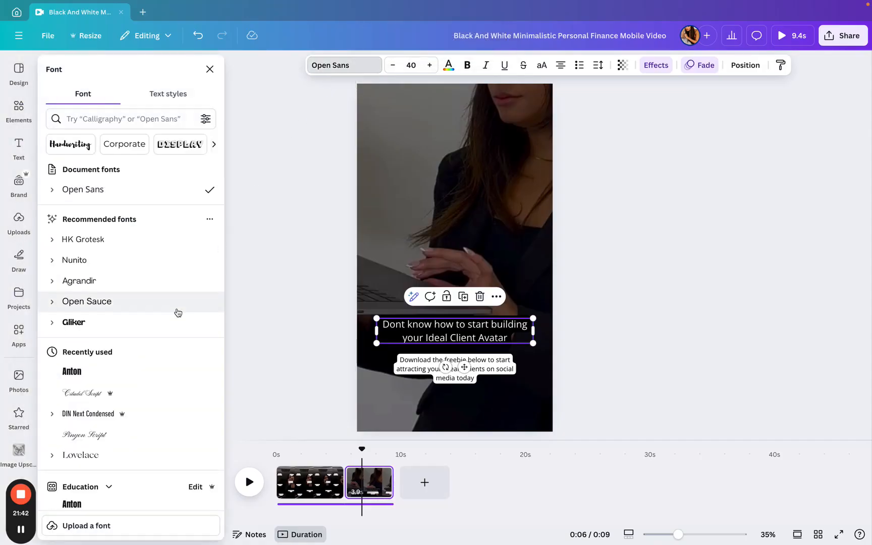
scroll(151, 430, down, 2)
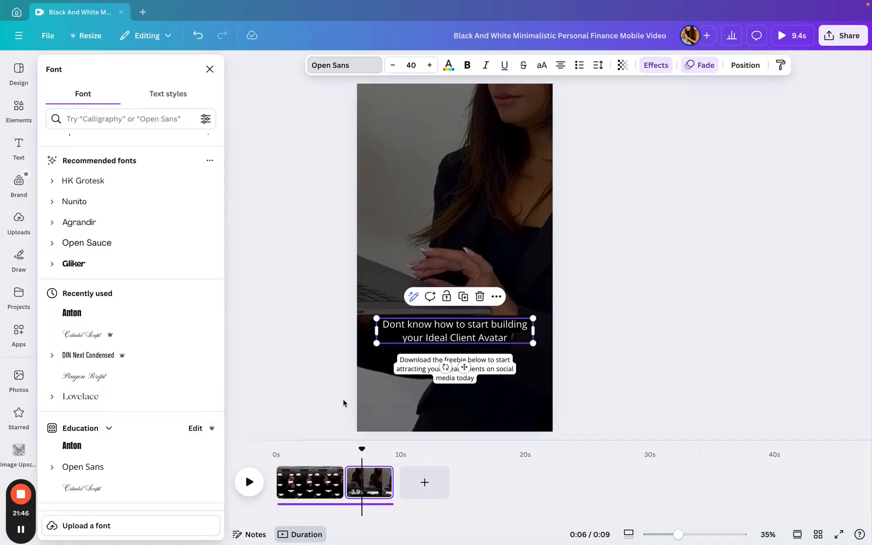
click(163, 474)
click(650, 100)
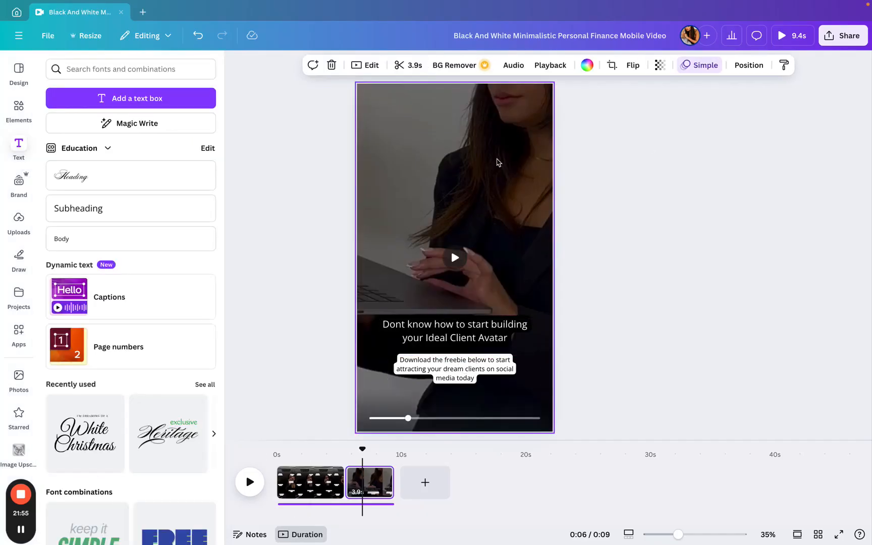
- Trim page 1's clip to about 4.7 seconds and play the video back to preview it
click(283, 472)
click(250, 481)
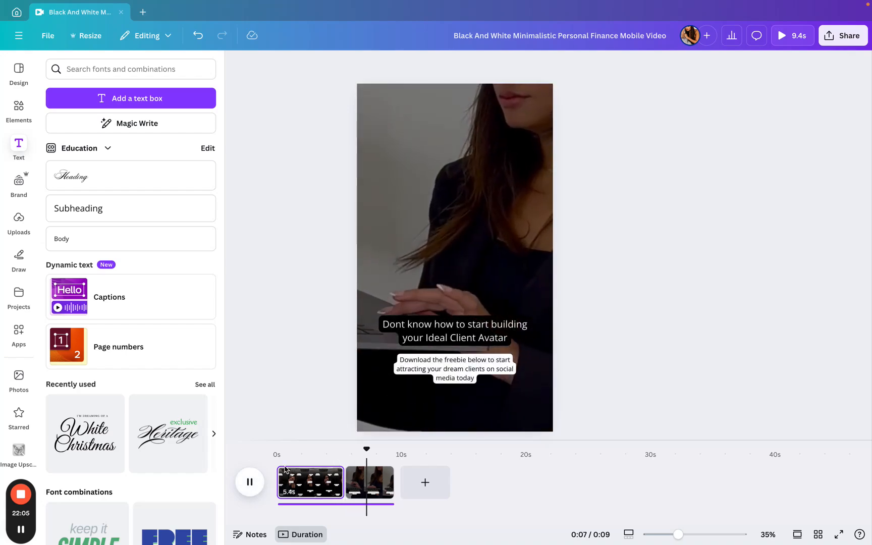
click(331, 482)
drag(340, 485, 332, 485)
click(288, 483)
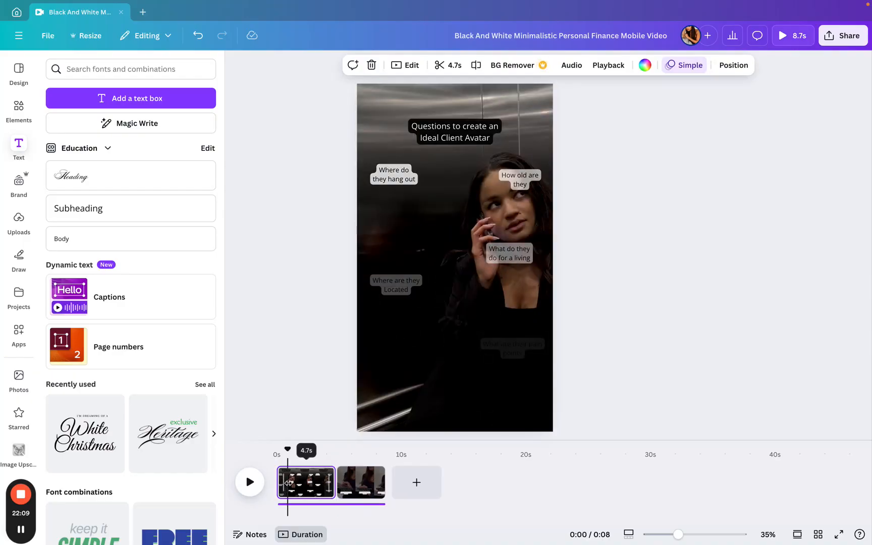
key(space)
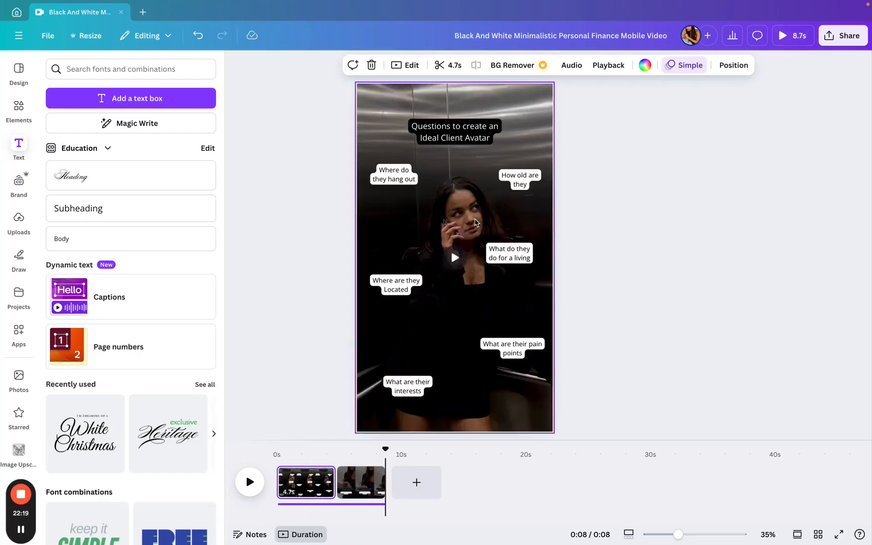
- Rename the design as Dream Client Avatar
click(560, 35)
text(D)
text(ream Client Avatar)
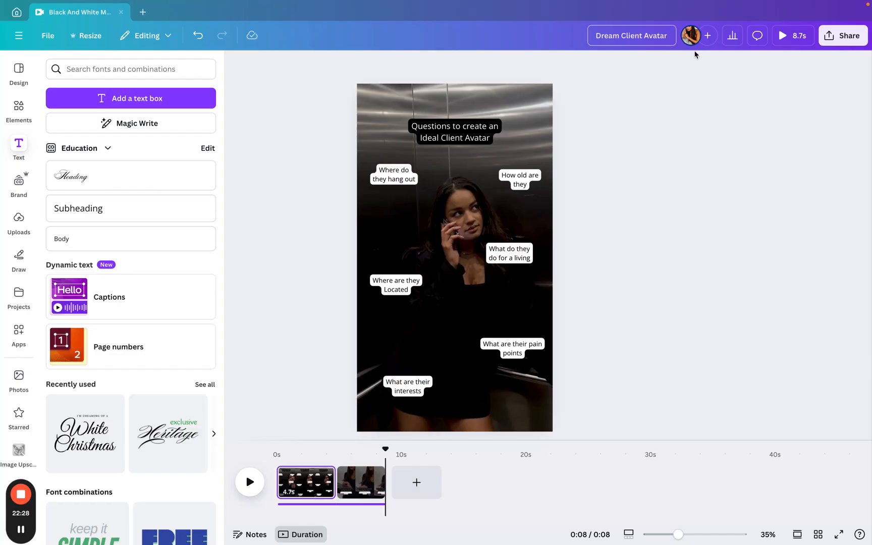
click(591, 36)
click(667, 119)
click(597, 38)
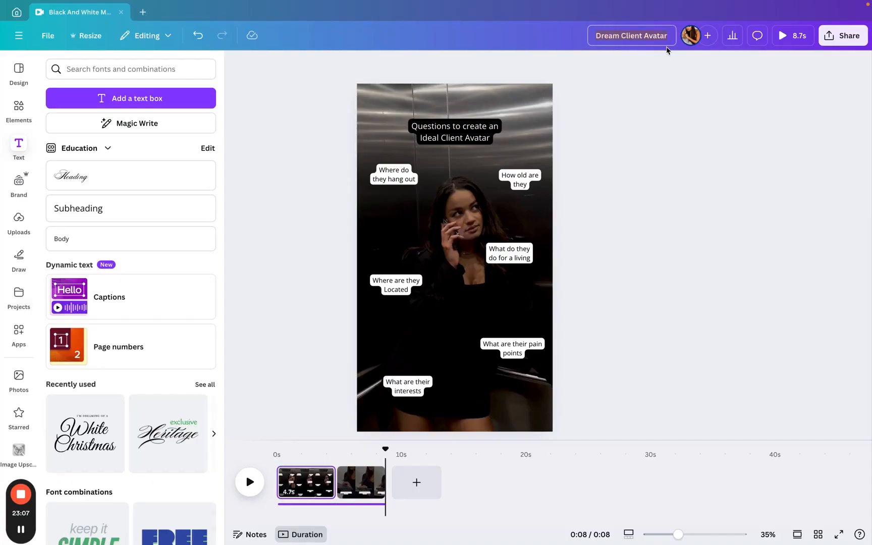
click(636, 70)
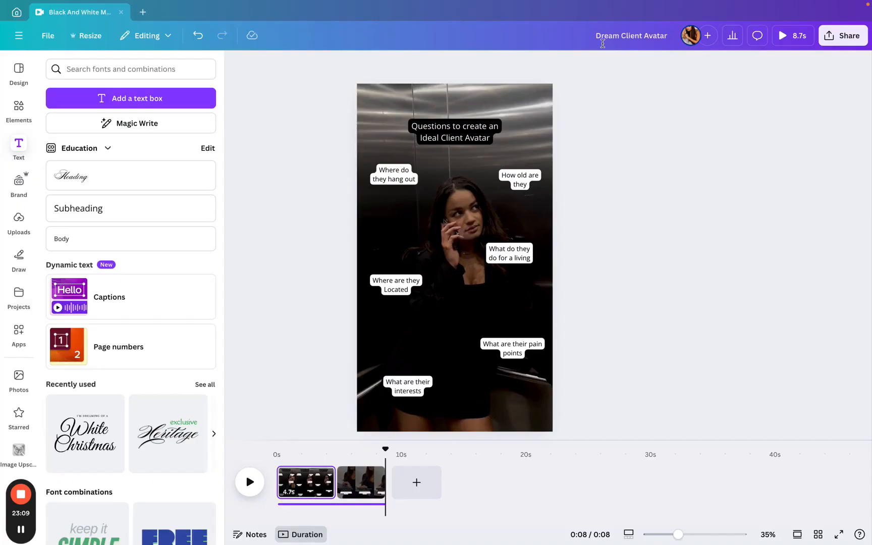
drag(596, 35, 664, 39)
click(661, 49)
drag(611, 38, 674, 44)
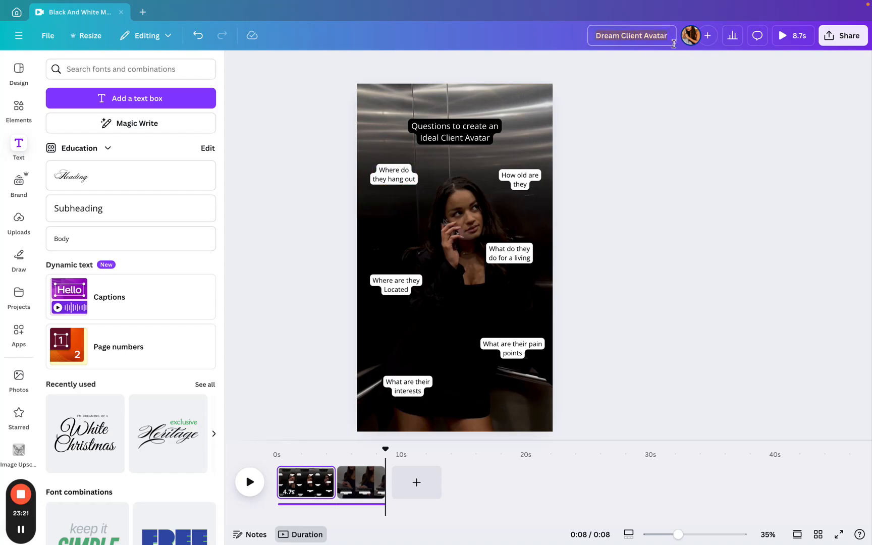
click(650, 89)
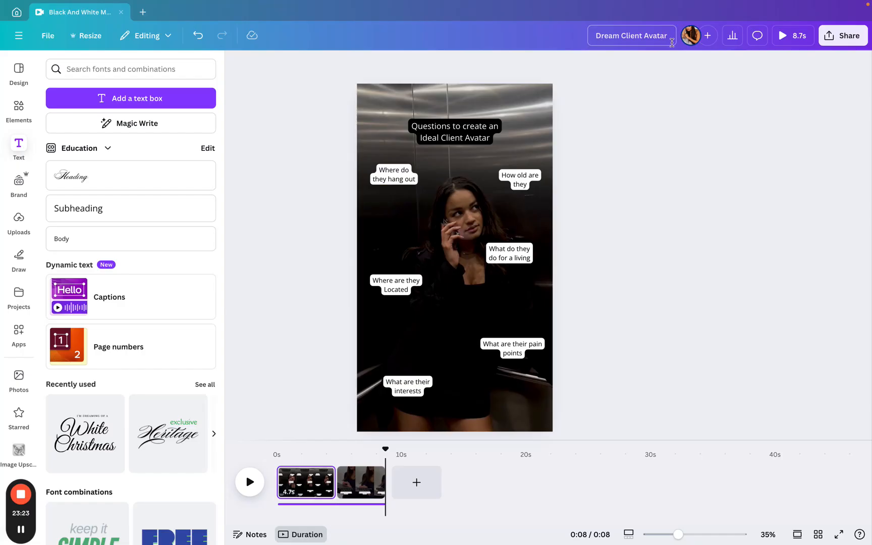